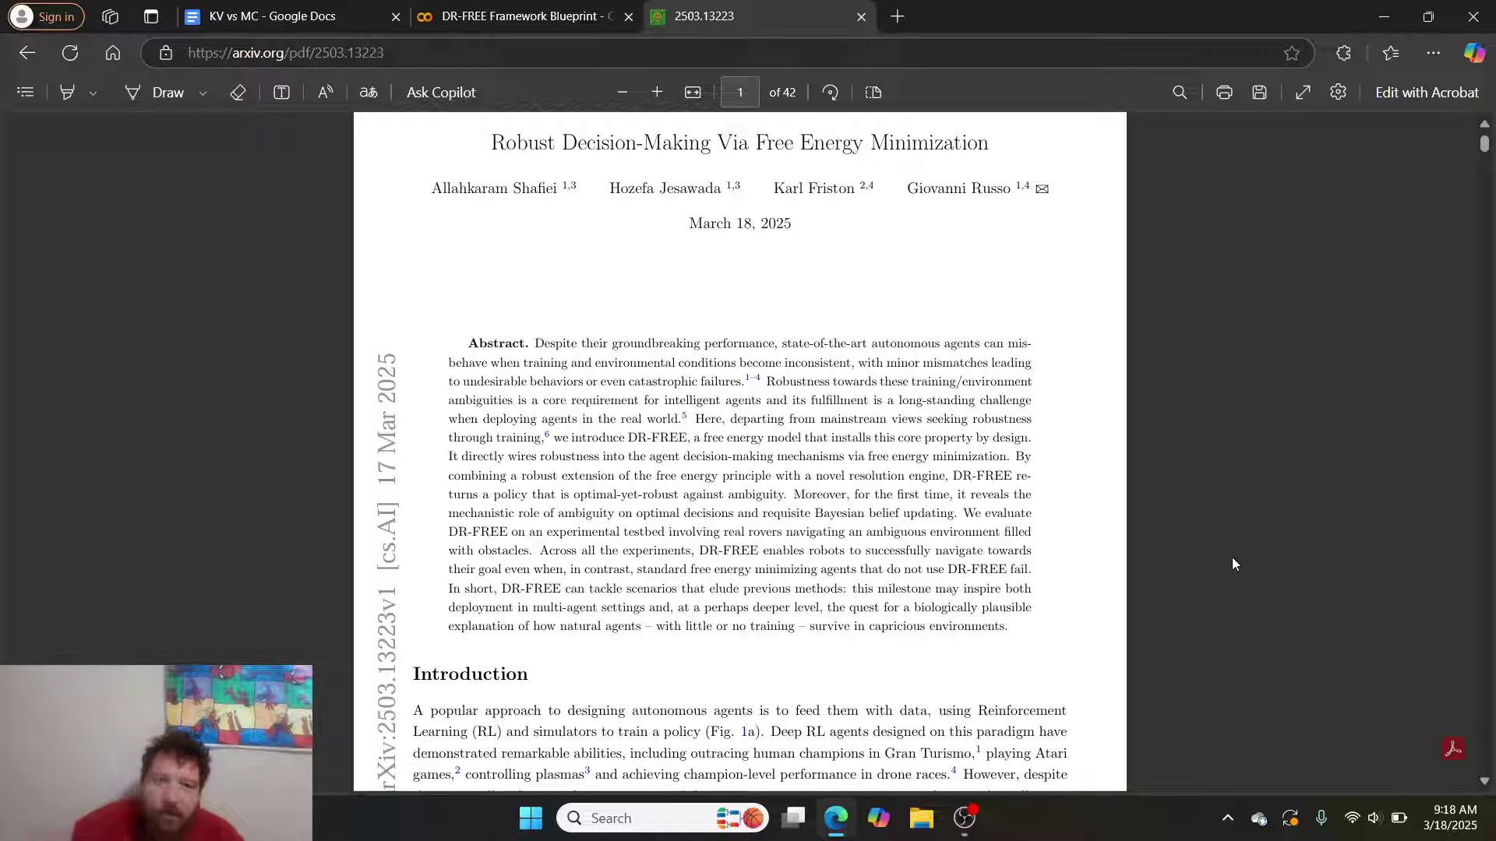
left_click(303, 13)
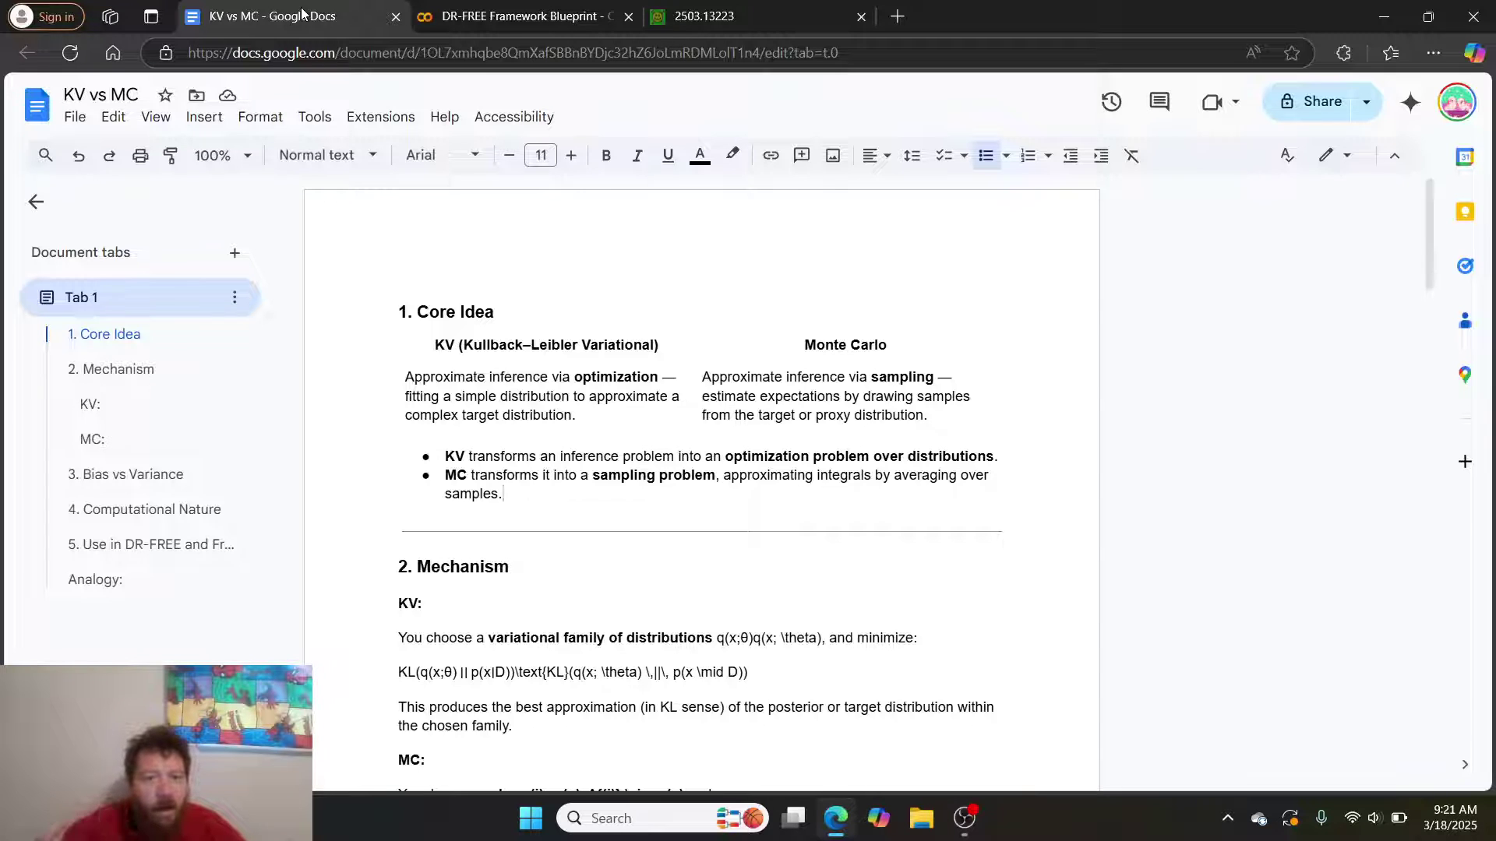
Step: Scroll the KV vs MC notes past Bias vs Variance and Computational Nature to section 5
scroll(511, 382, "down", 7)
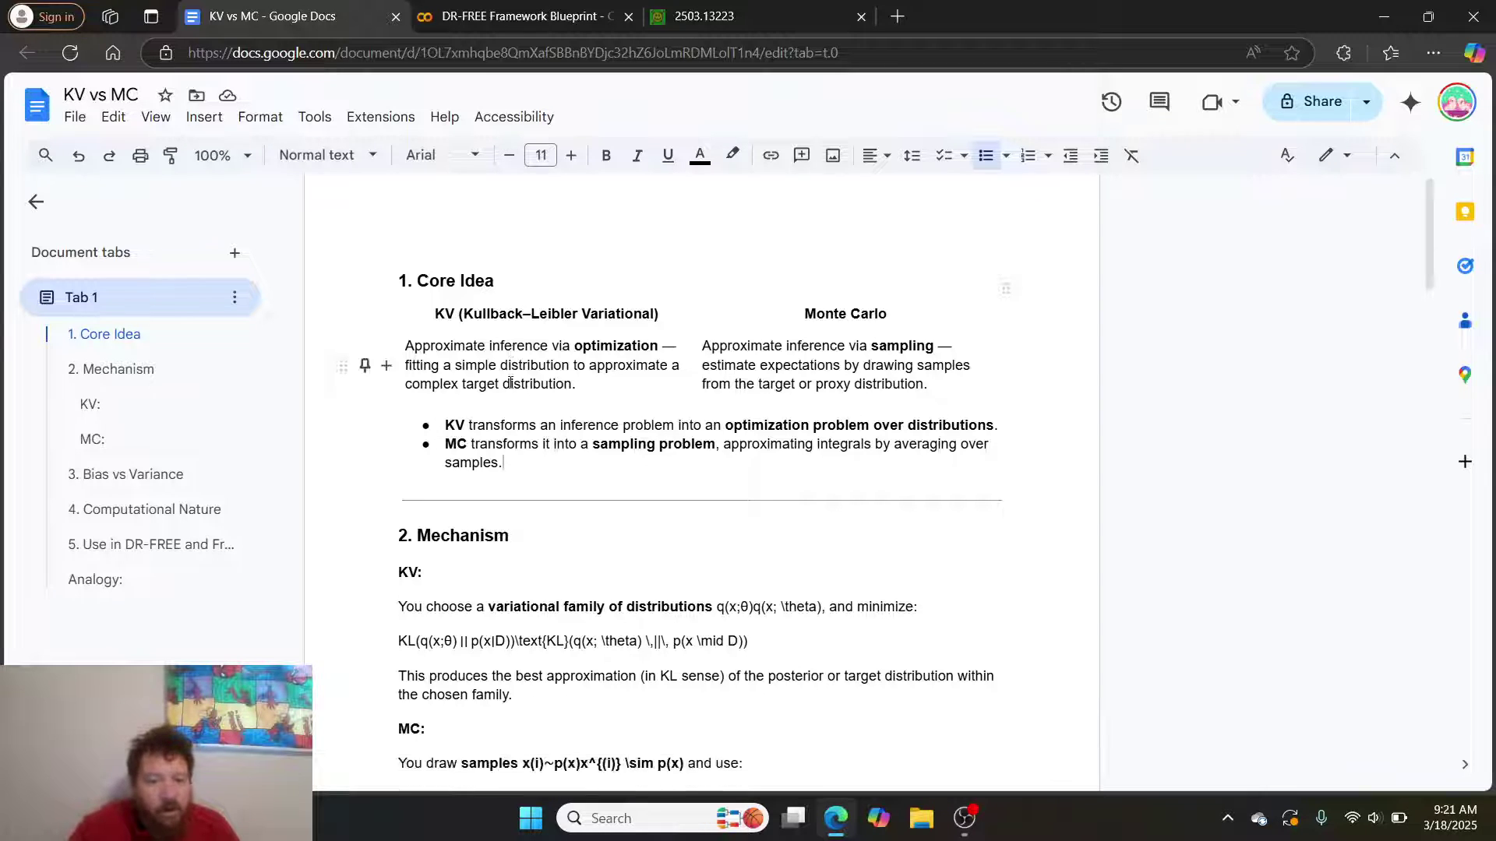
scroll(510, 382, "down", 9)
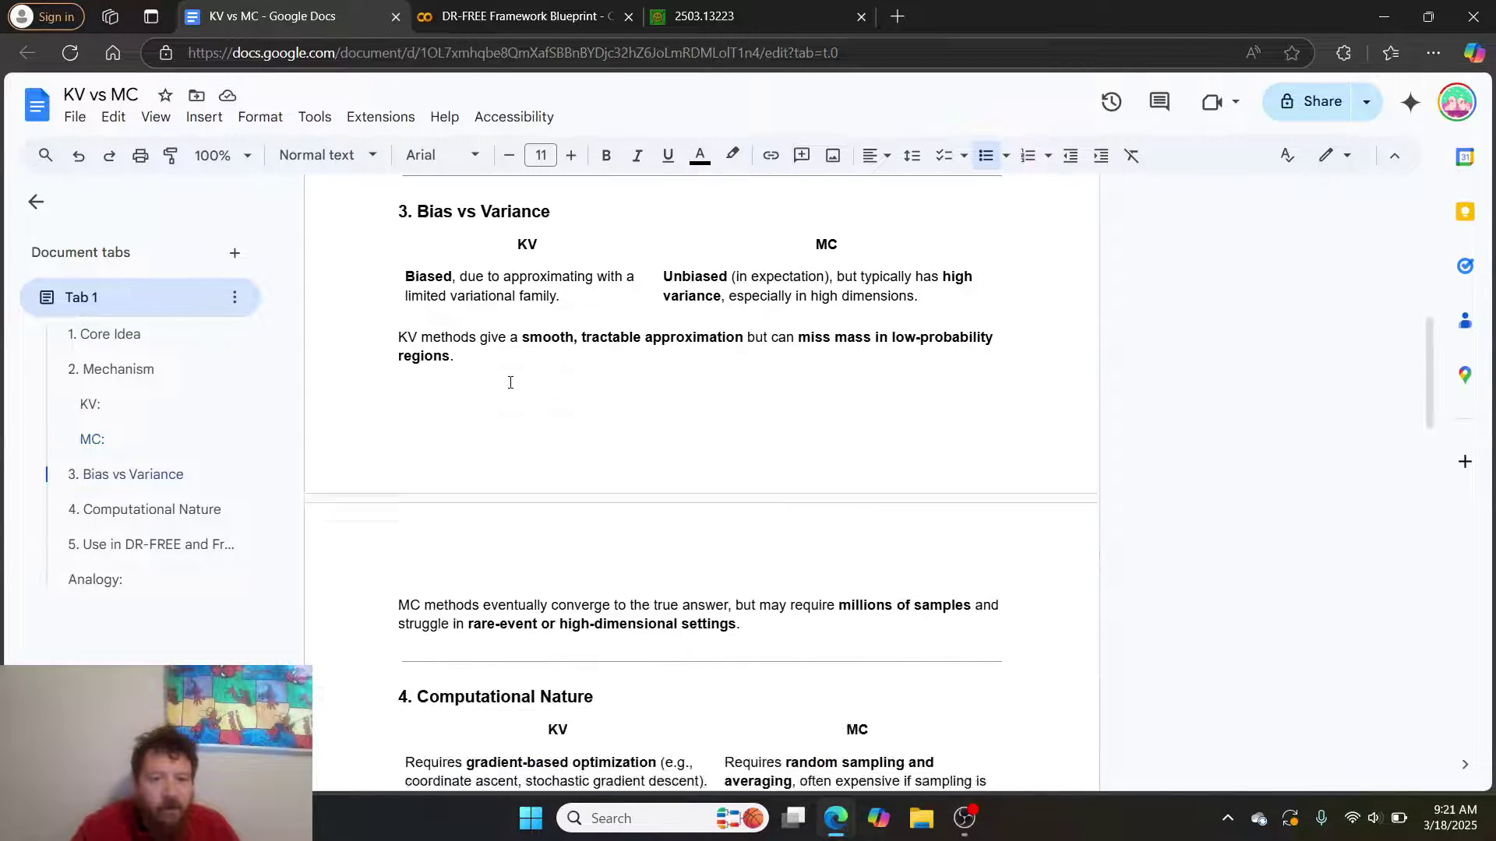
scroll(510, 381, "down", 3)
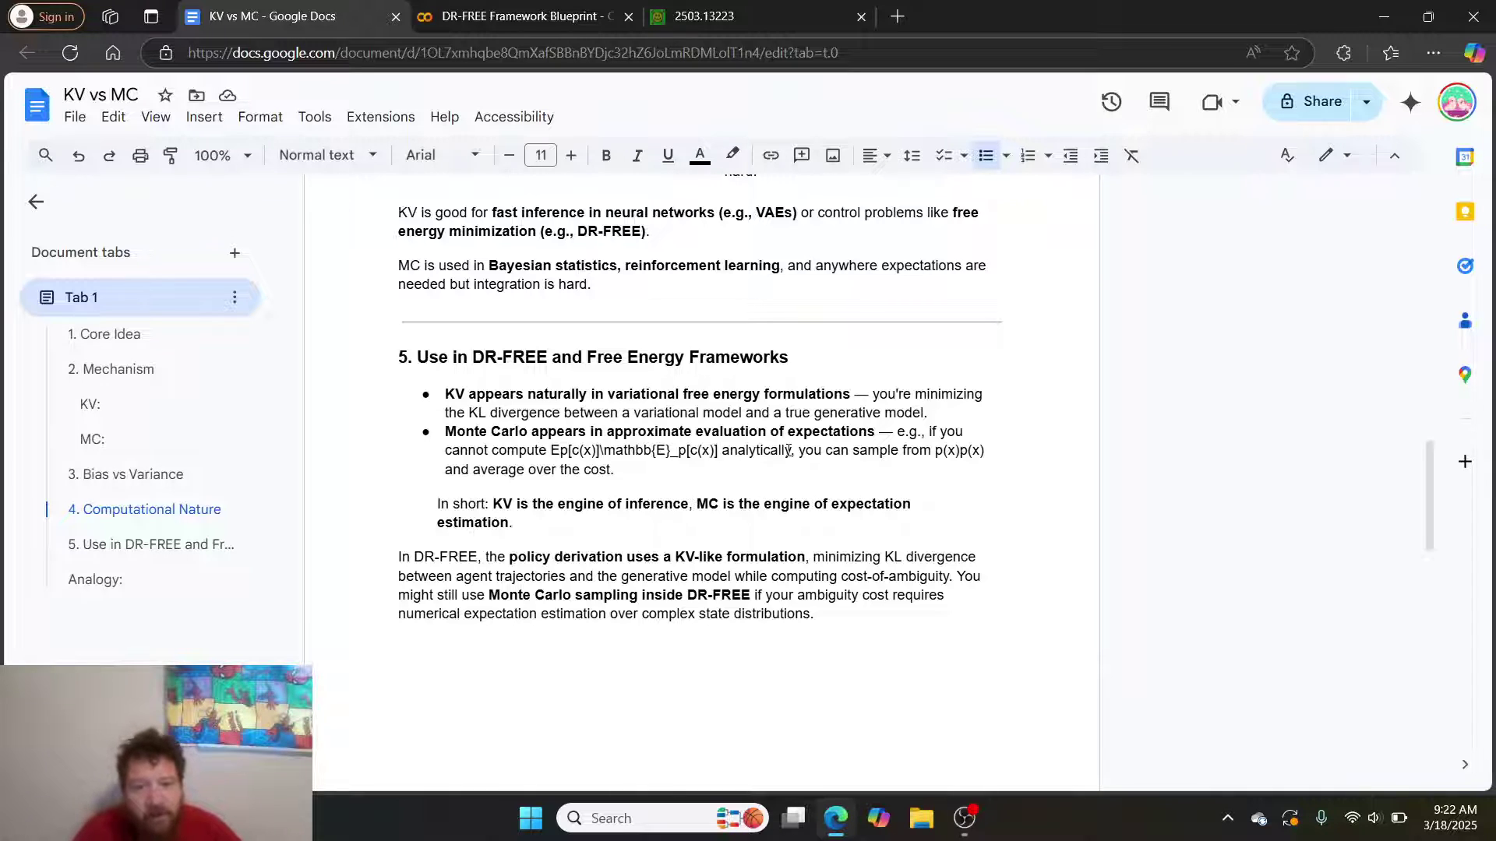
Step: Return to the arXiv 2503.13223 DR-FREE paper and read down through the Introduction
left_click(773, 8)
scroll(843, 243, "down", 3)
scroll(844, 248, "down", 2)
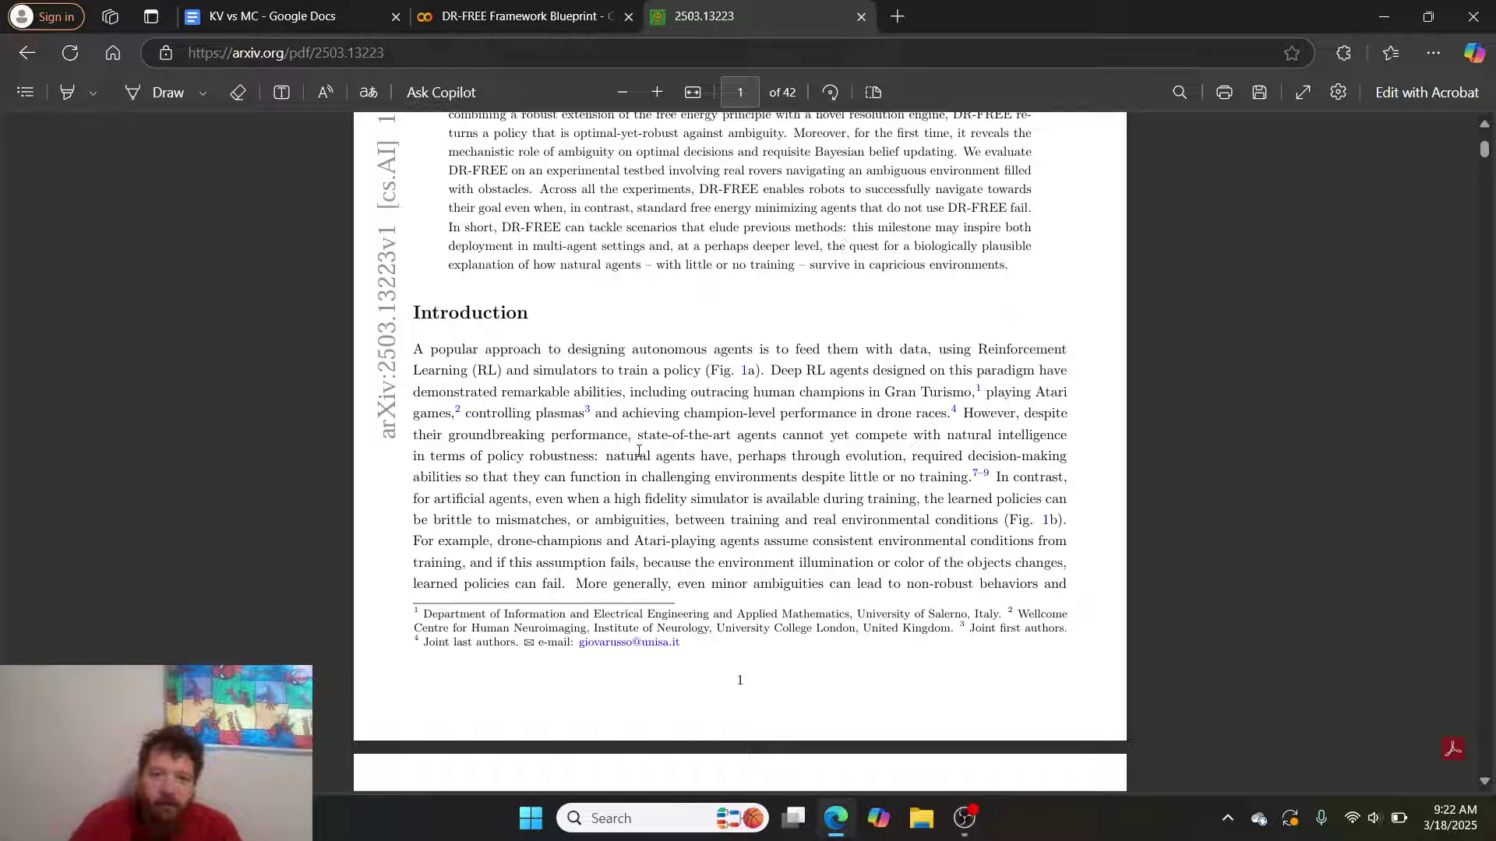
scroll(650, 499, "down", 5)
scroll(650, 499, "down", 6)
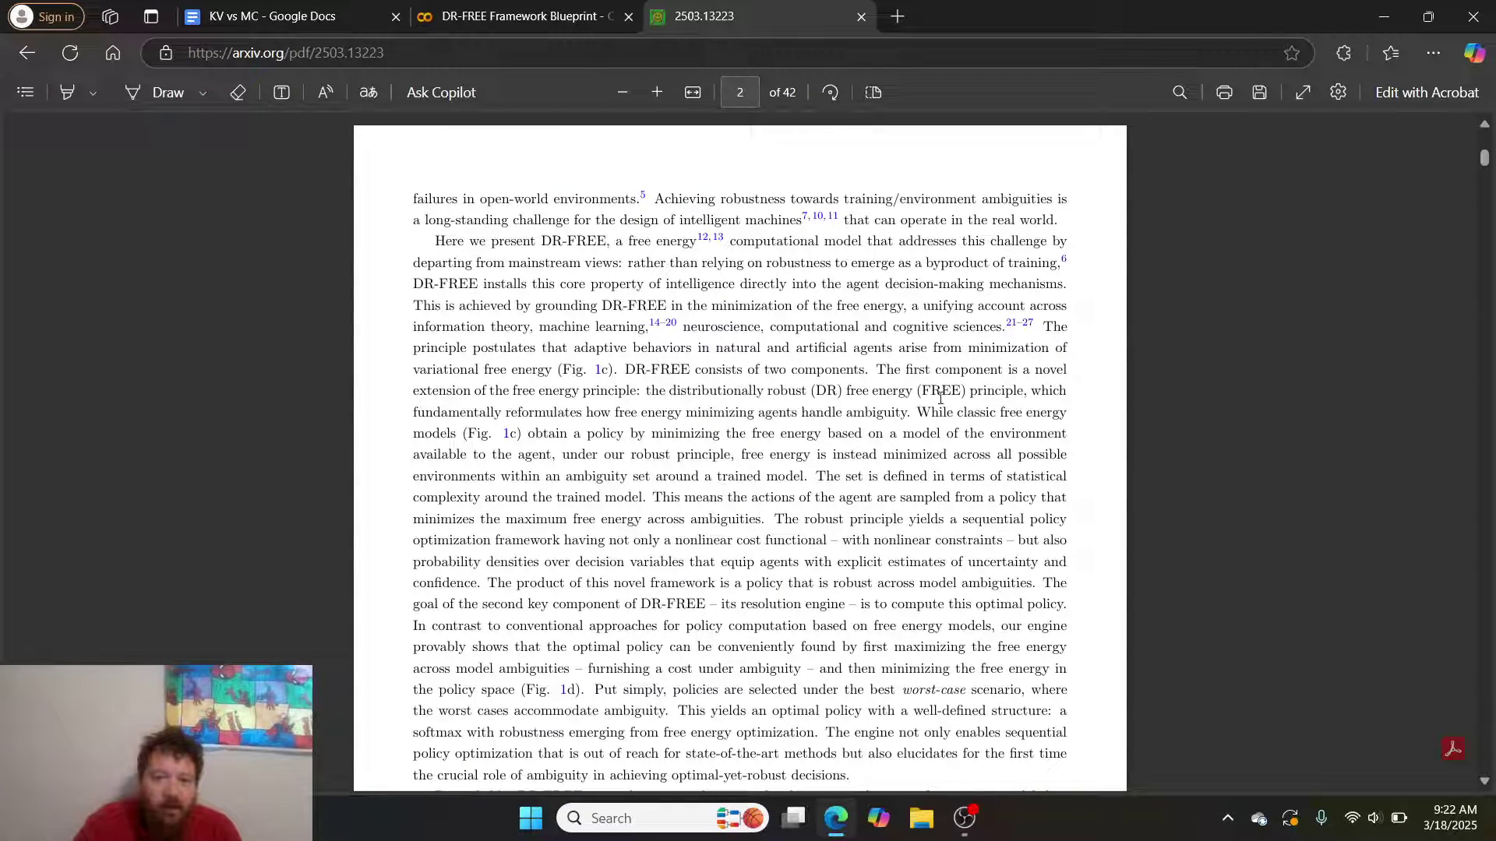
Step: Highlight a few lines, then continue down to Figure 1's caption on page 3
left_click_drag(712, 354, 619, 285)
left_click(691, 338)
scroll(686, 337, "down", 15)
scroll(682, 337, "down", 8)
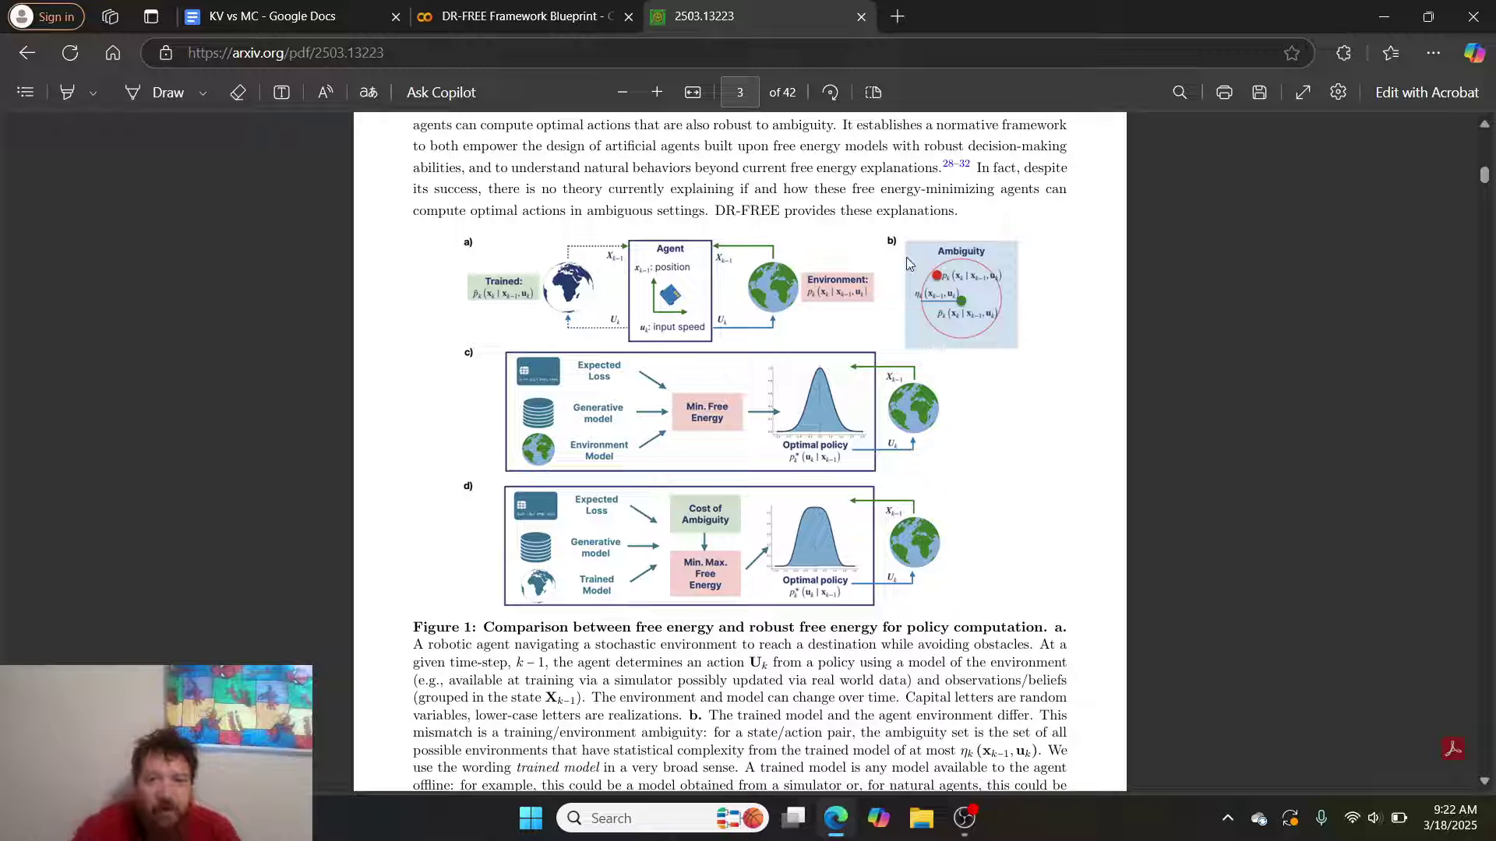
scroll(895, 421, "down", 2)
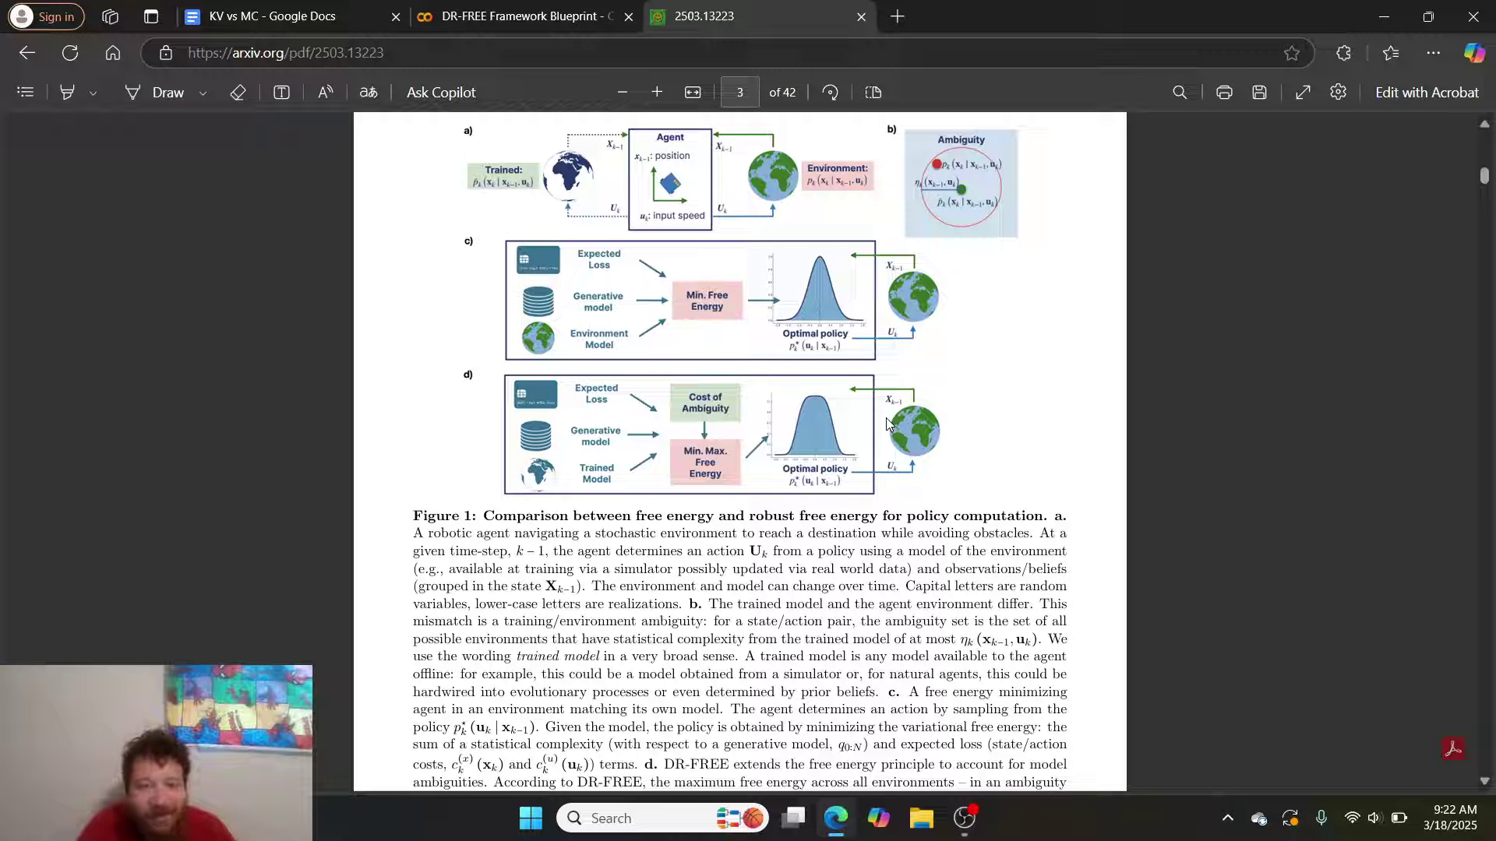
Step: Scroll through pages 4–6 past Figure 2 to page 7's Bayesian belief updating paragraph
scroll(886, 423, "down", 6)
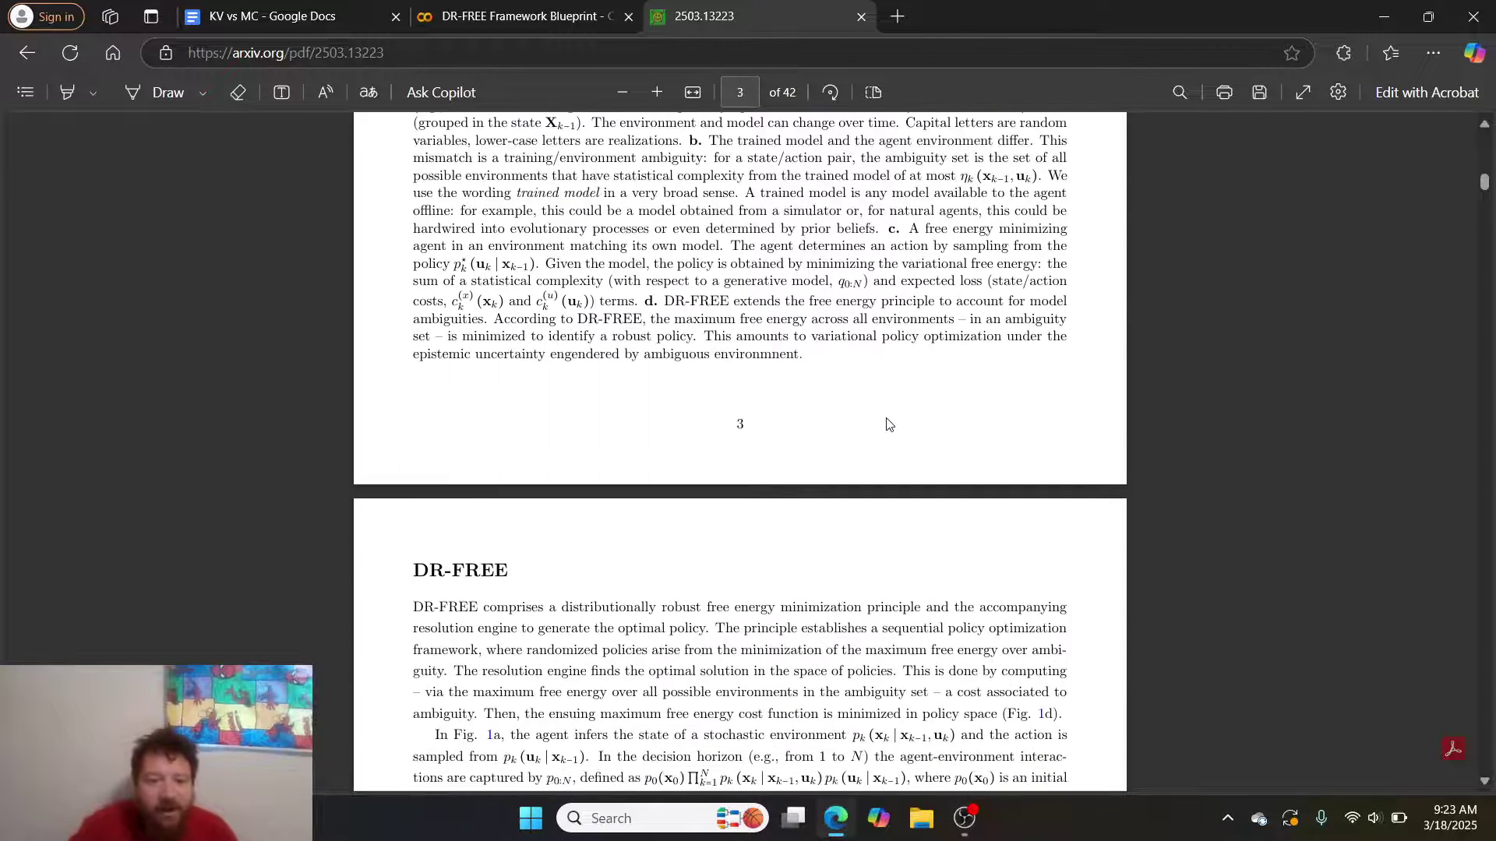
scroll(887, 424, "down", 5)
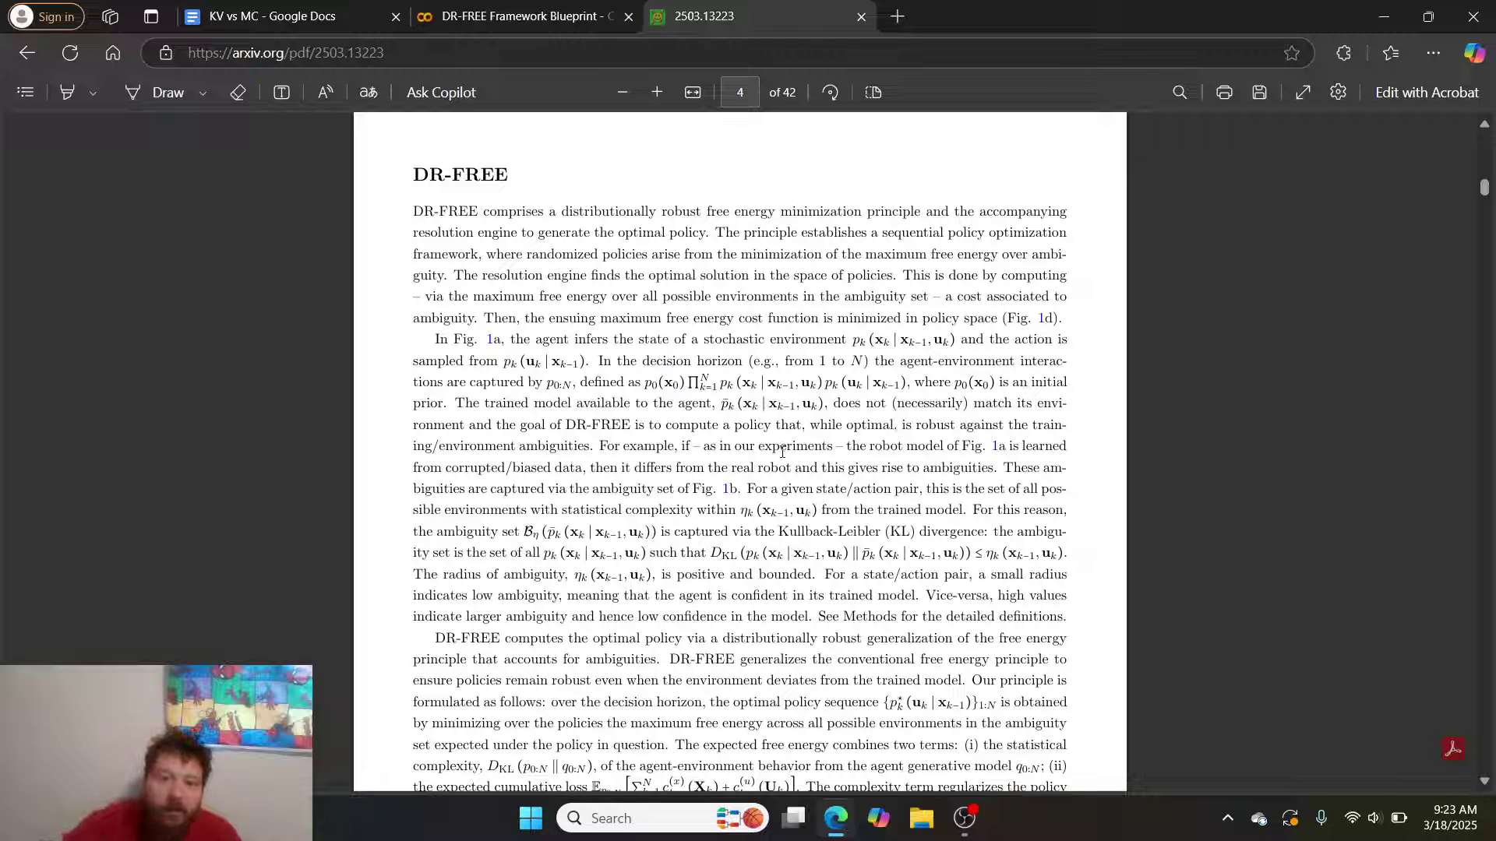
scroll(781, 450, "down", 1)
scroll(529, 356, "down", 10)
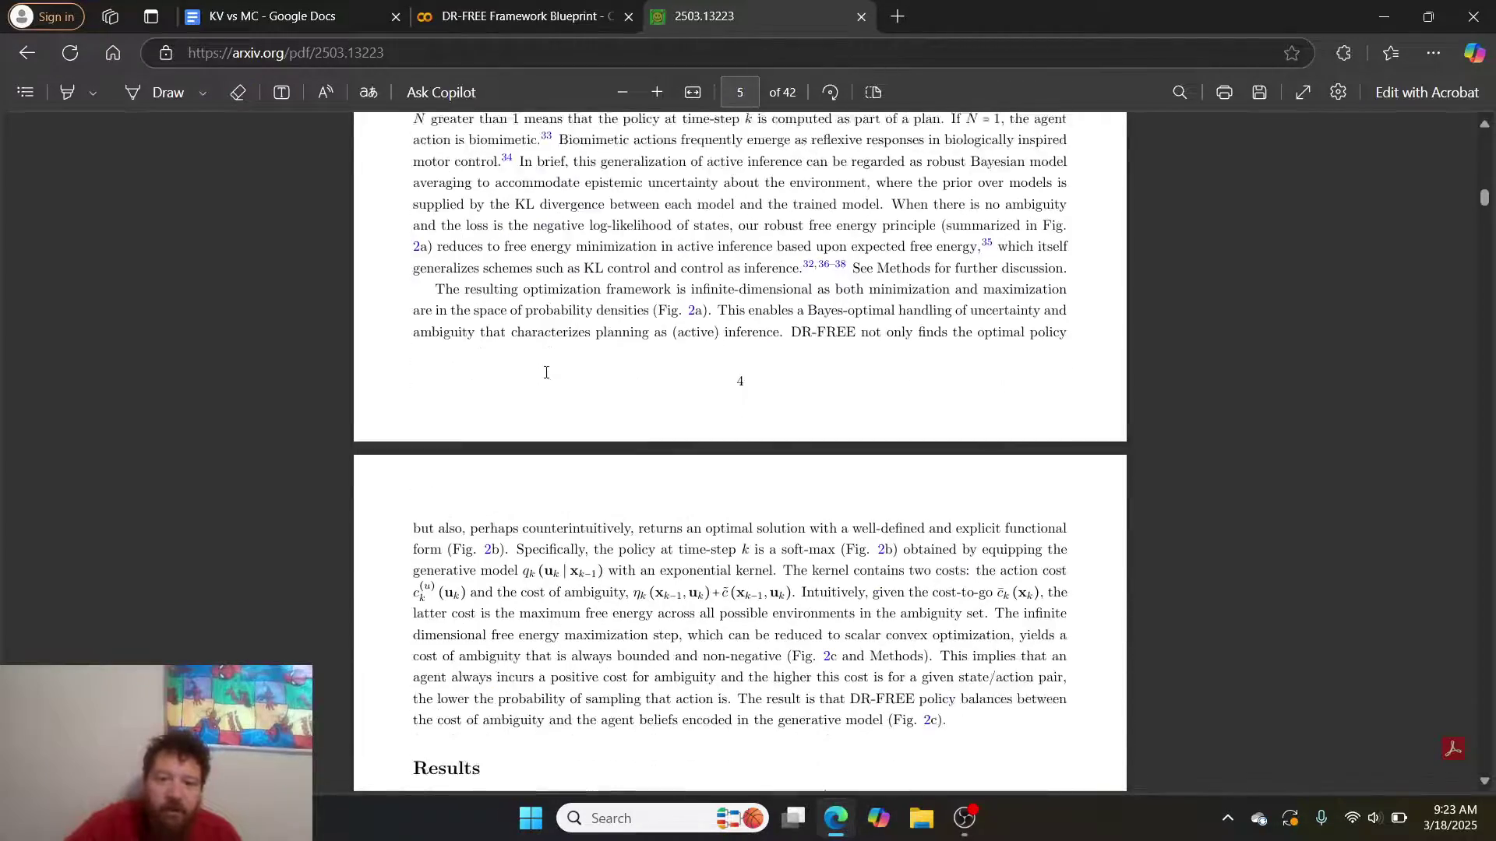
scroll(545, 373, "down", 10)
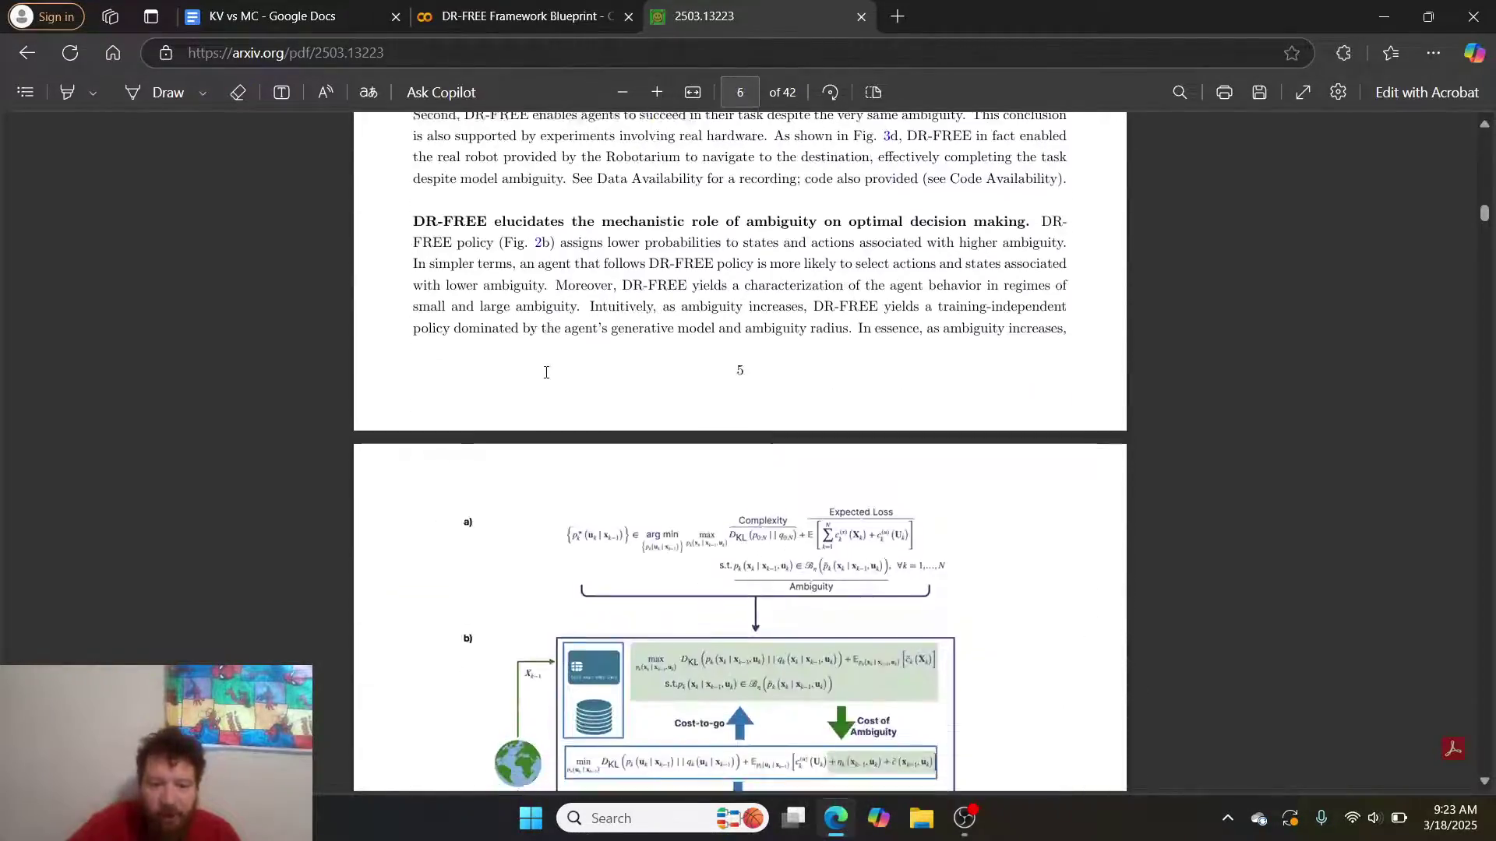
scroll(547, 372, "down", 6)
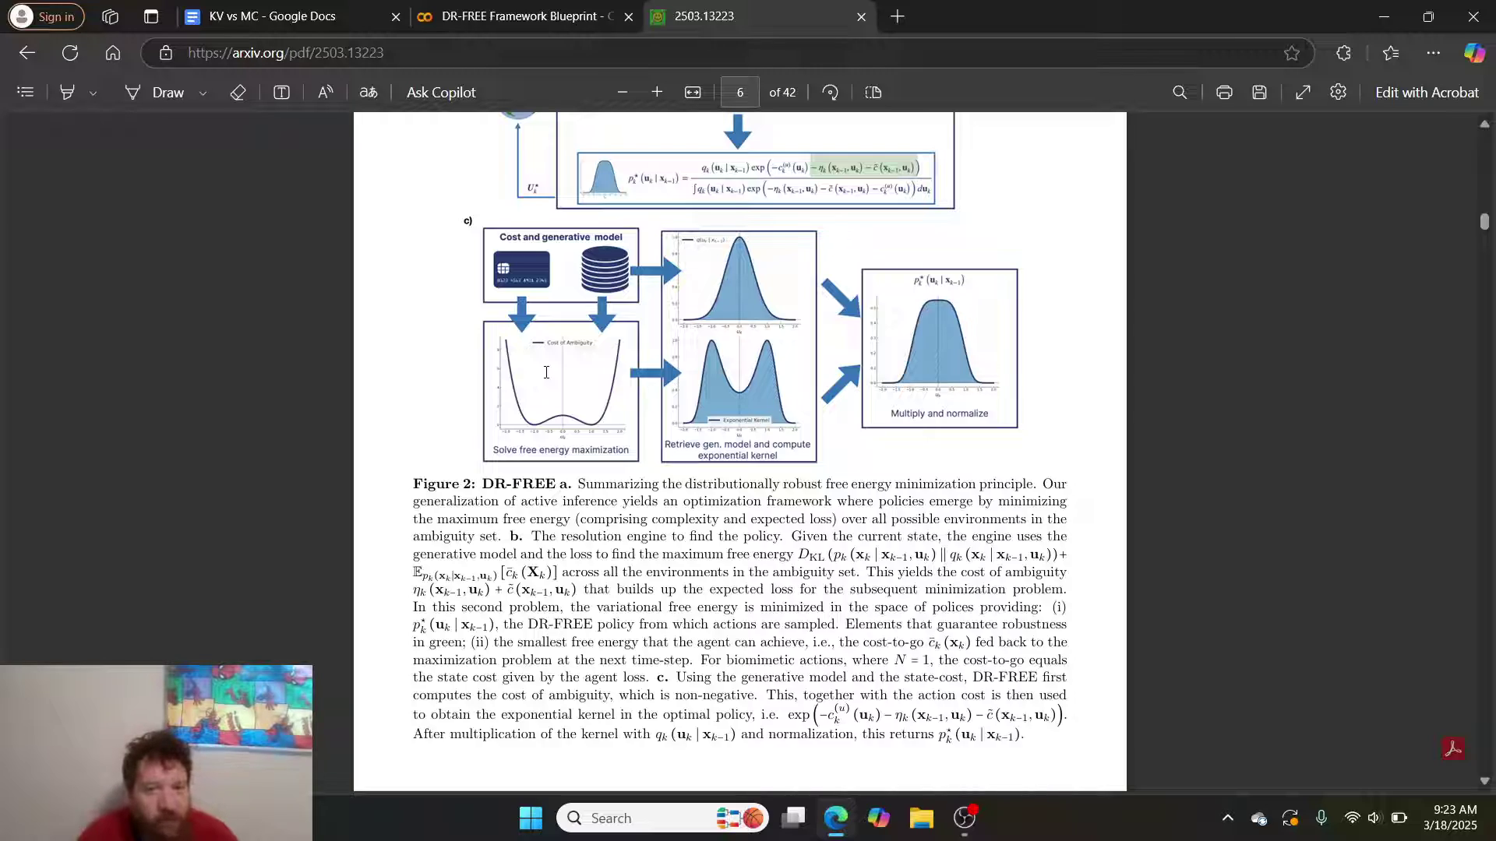
scroll(681, 403, "down", 10)
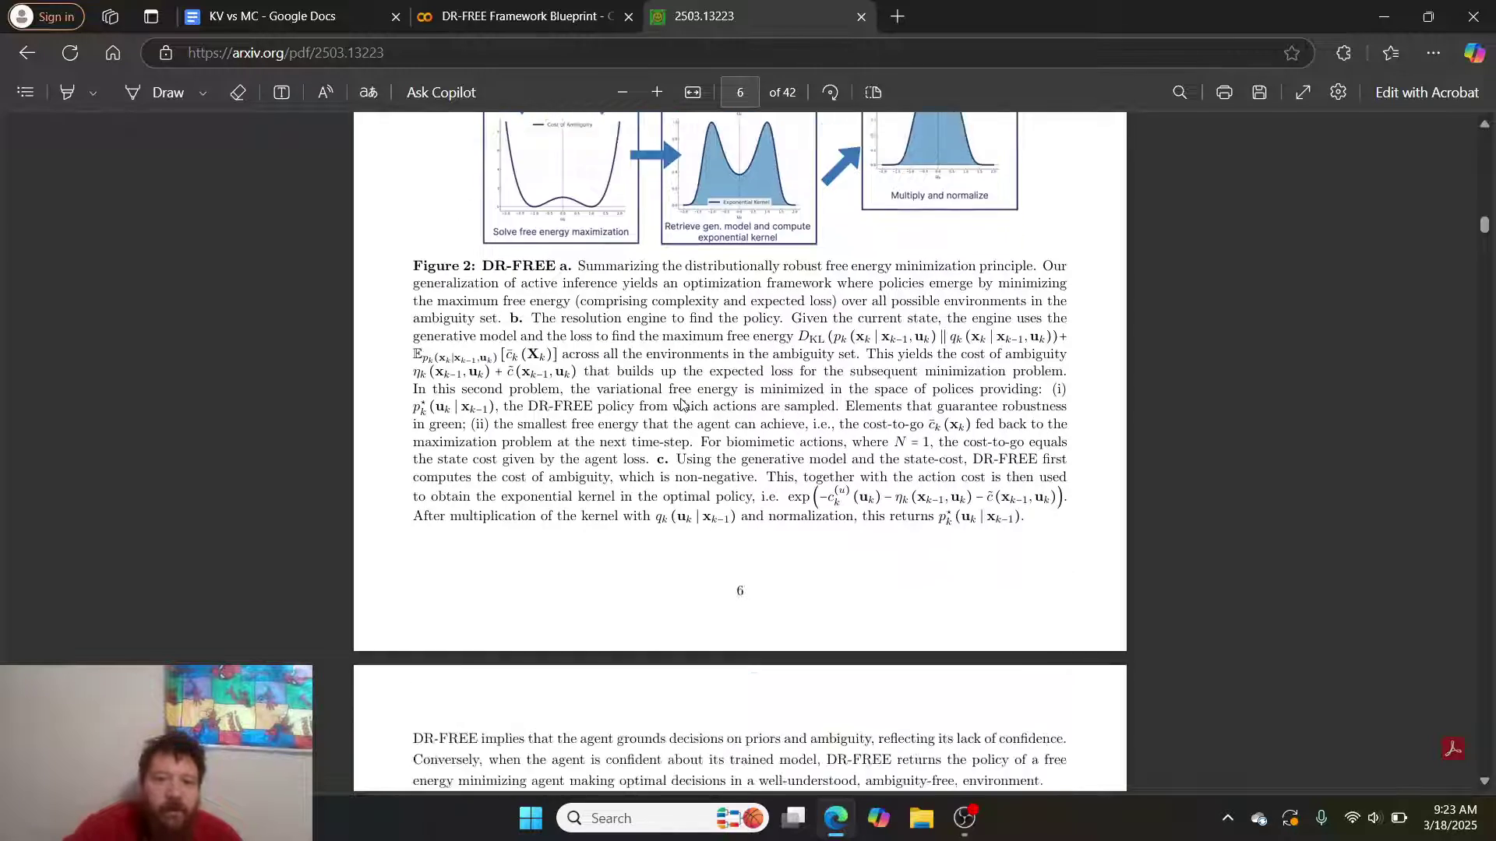
scroll(682, 402, "down", 7)
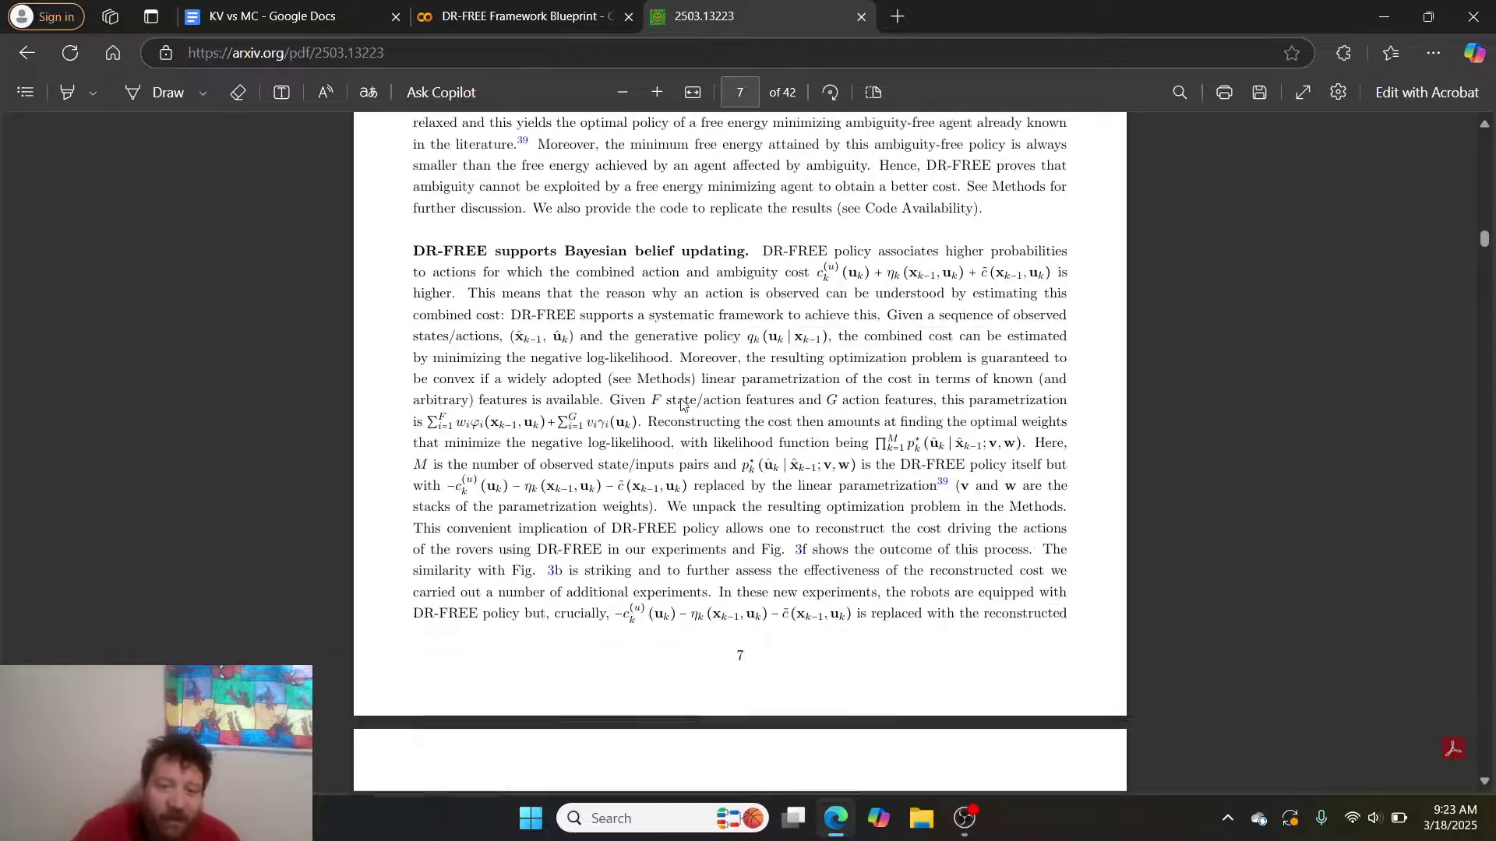
scroll(682, 403, "down", 1)
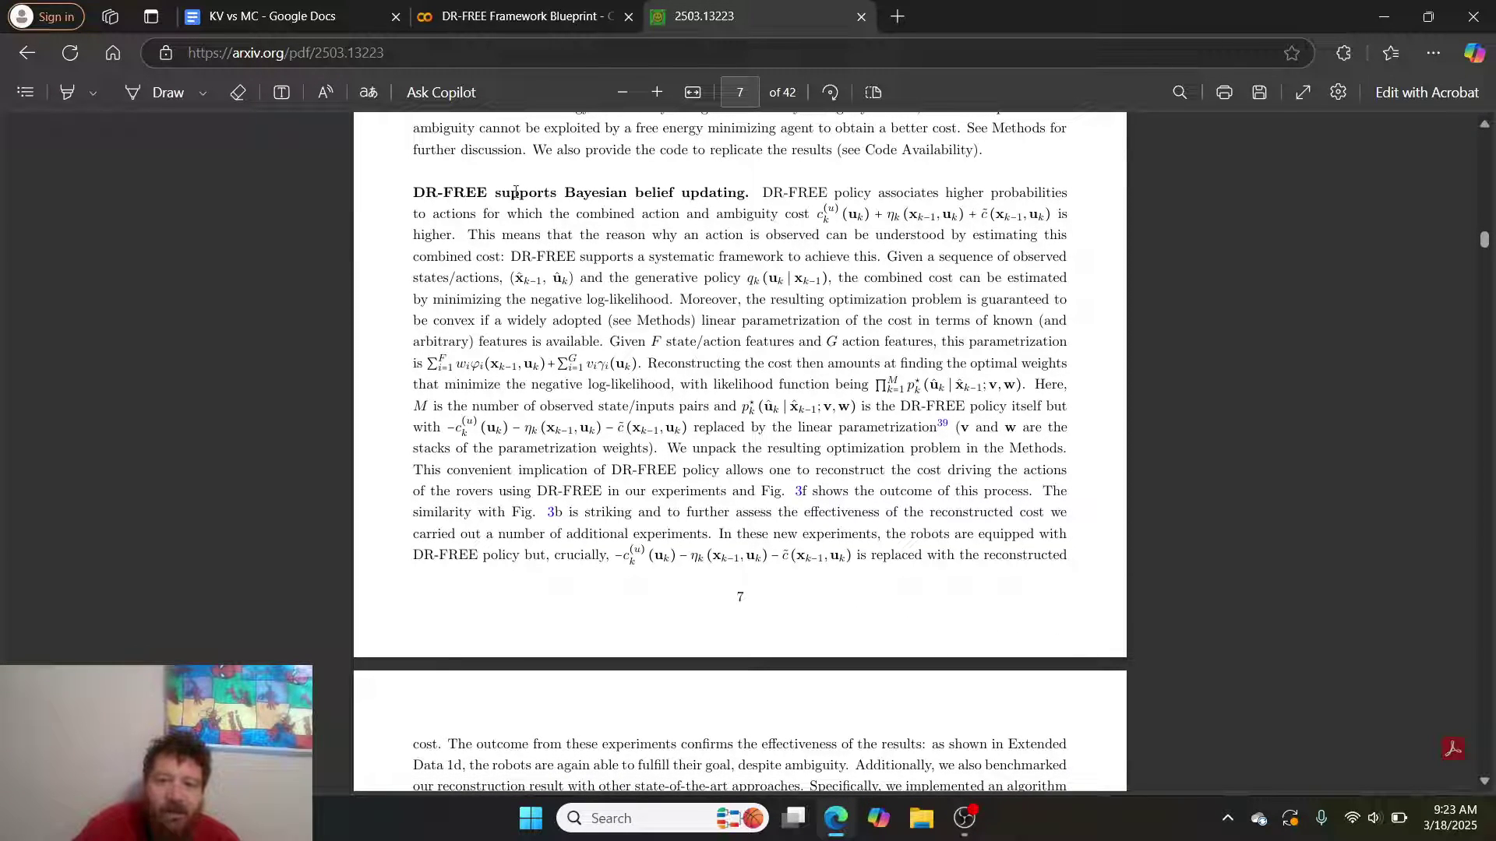
Step: Highlight the 'supports Bayesian belief updating' heading and then the paragraph's opening sentence
left_click_drag(516, 192, 735, 201)
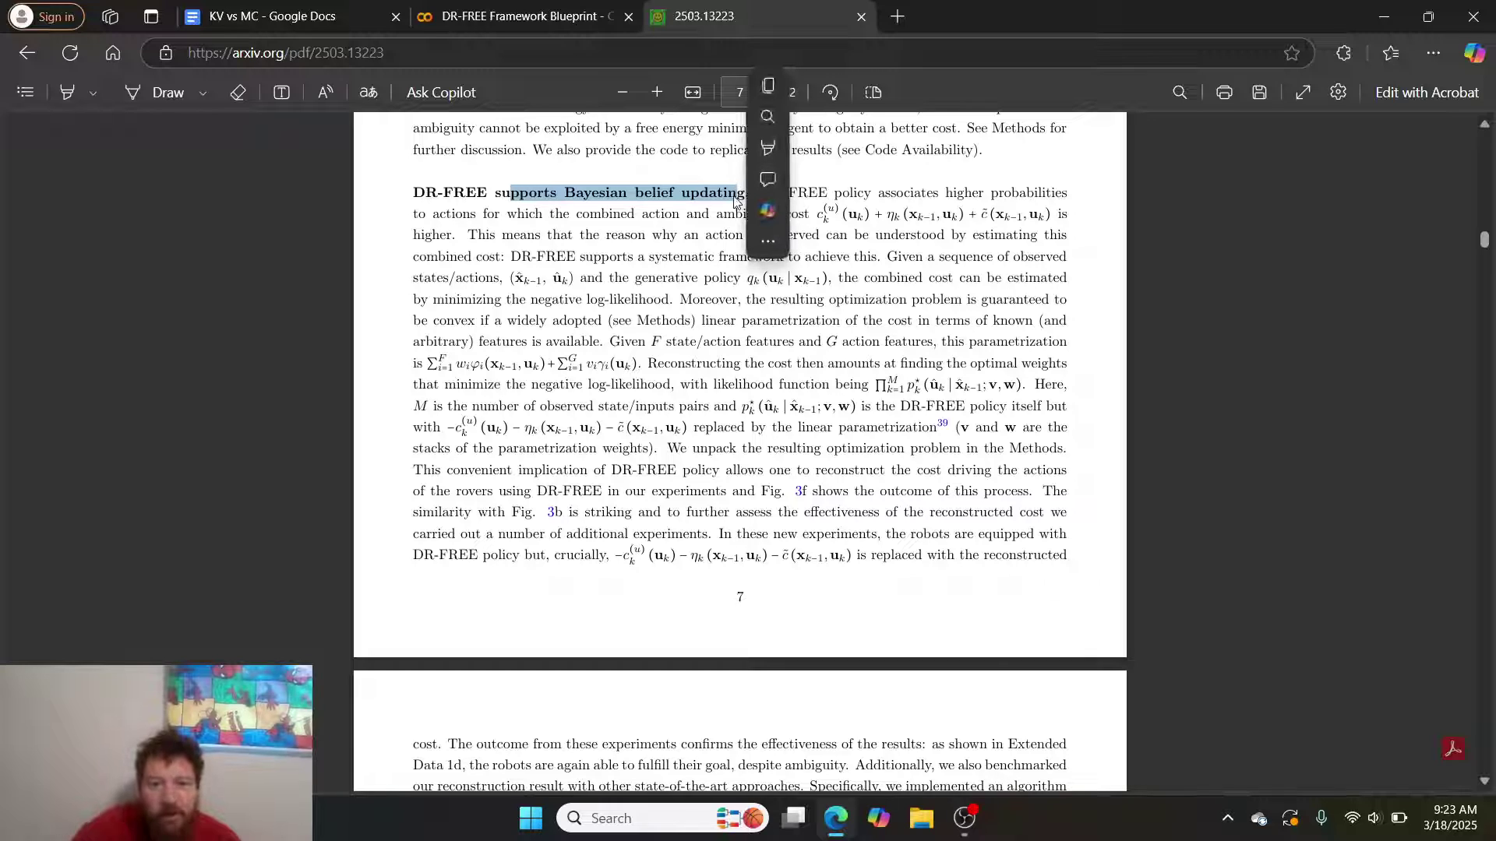
left_click(550, 203)
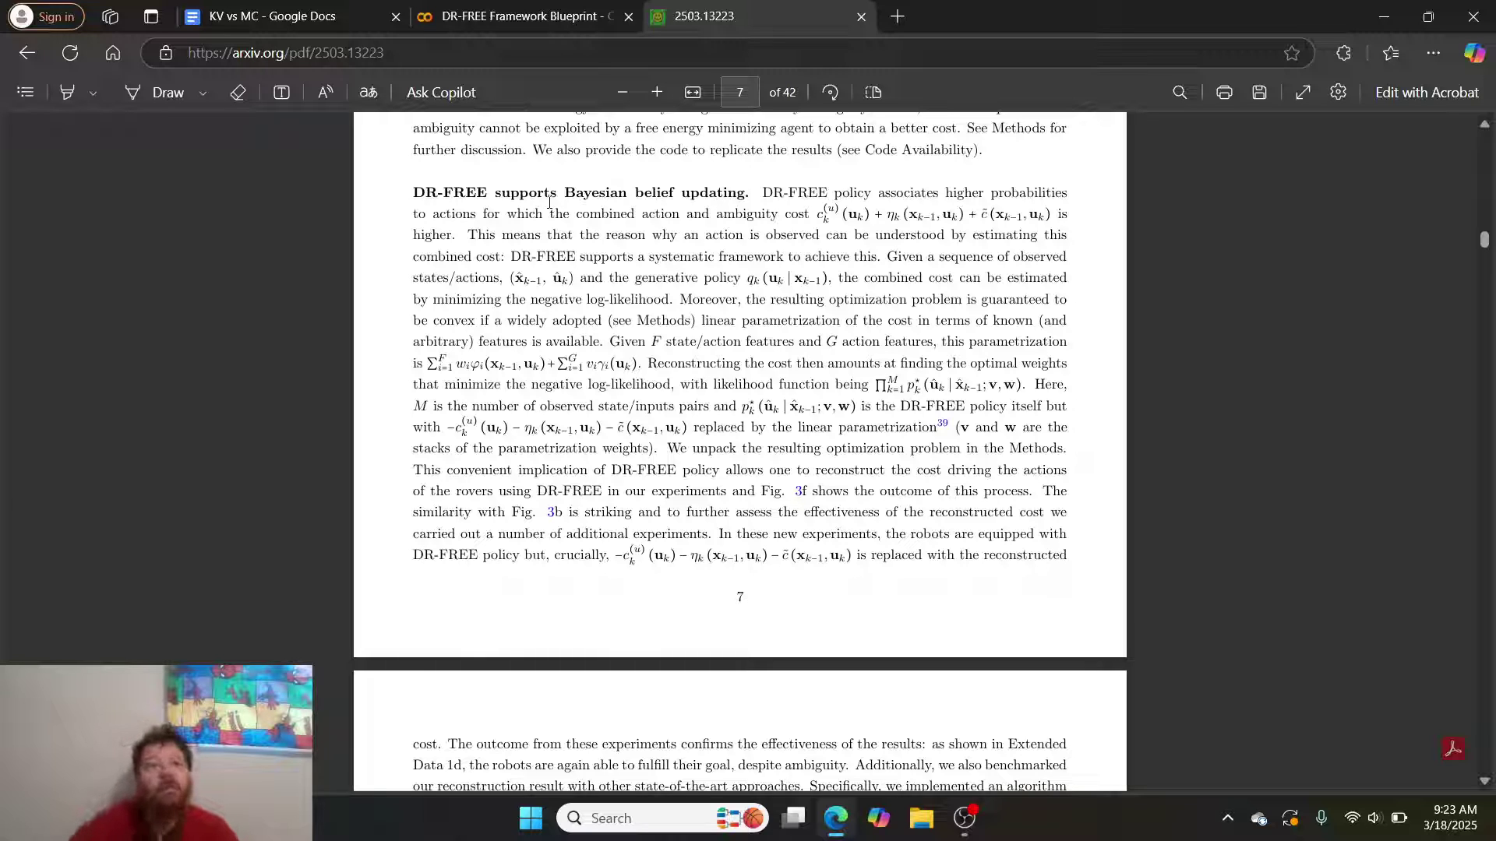
left_click_drag(549, 203, 754, 188)
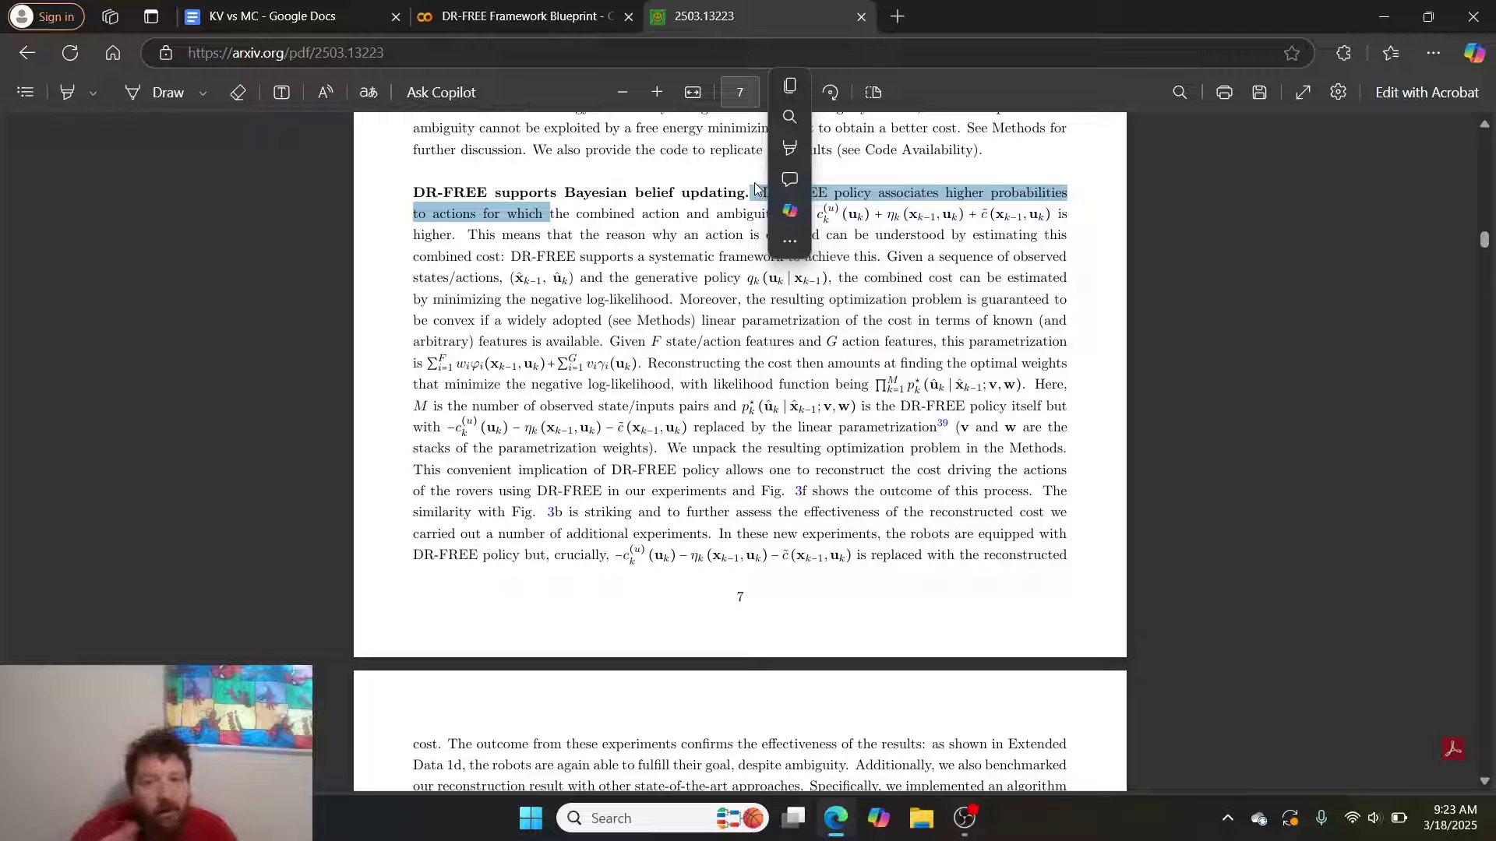
Step: Scroll to page 10 until Figure 3's DR-FREE evaluation panels and caption are visible
scroll(753, 377, "down", 5)
scroll(754, 380, "up", 5)
scroll(753, 379, "up", 1)
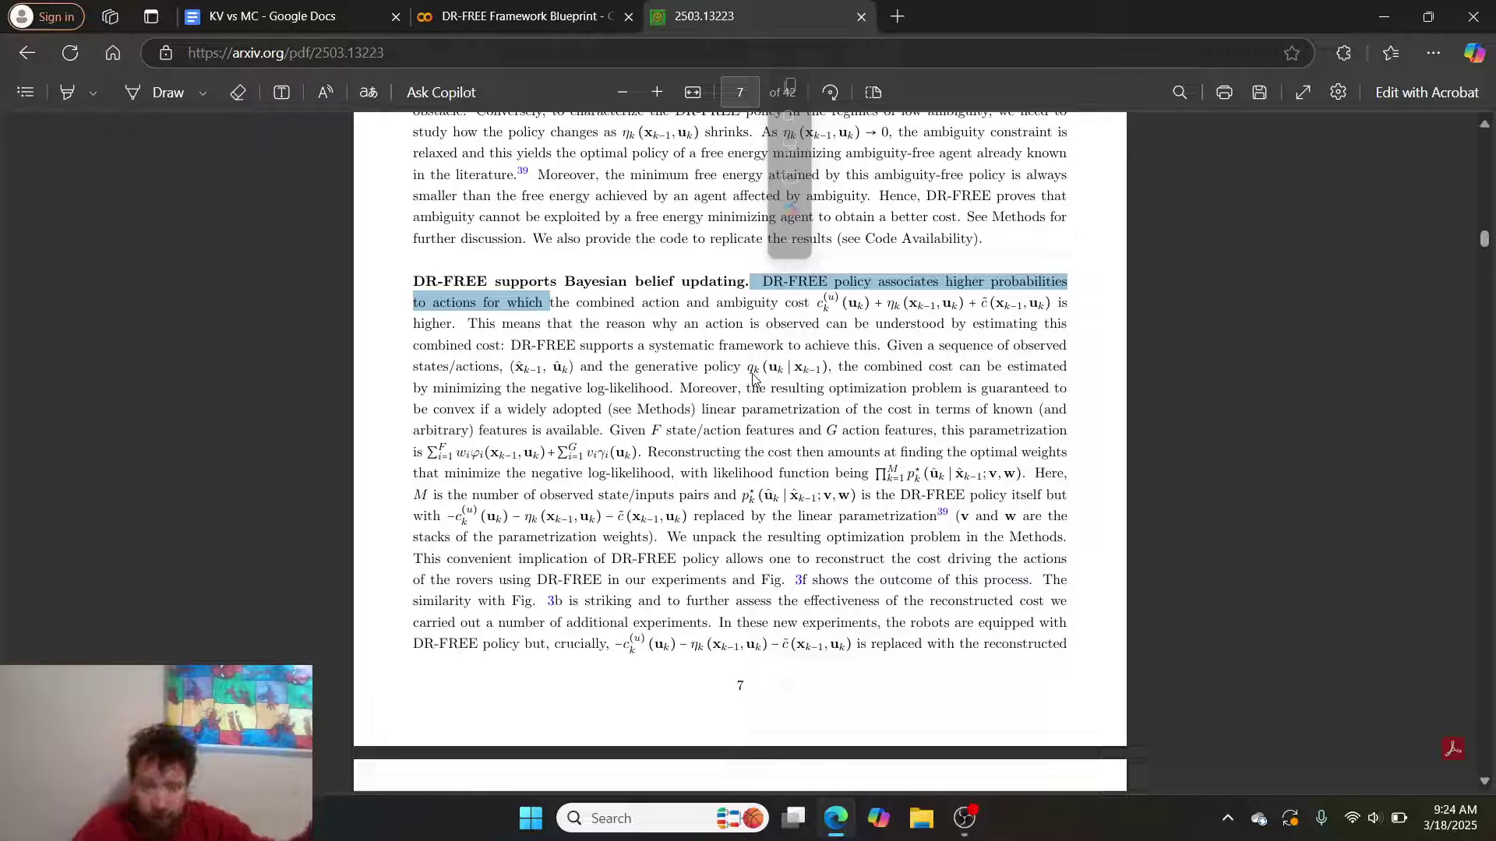
scroll(754, 379, "down", 10)
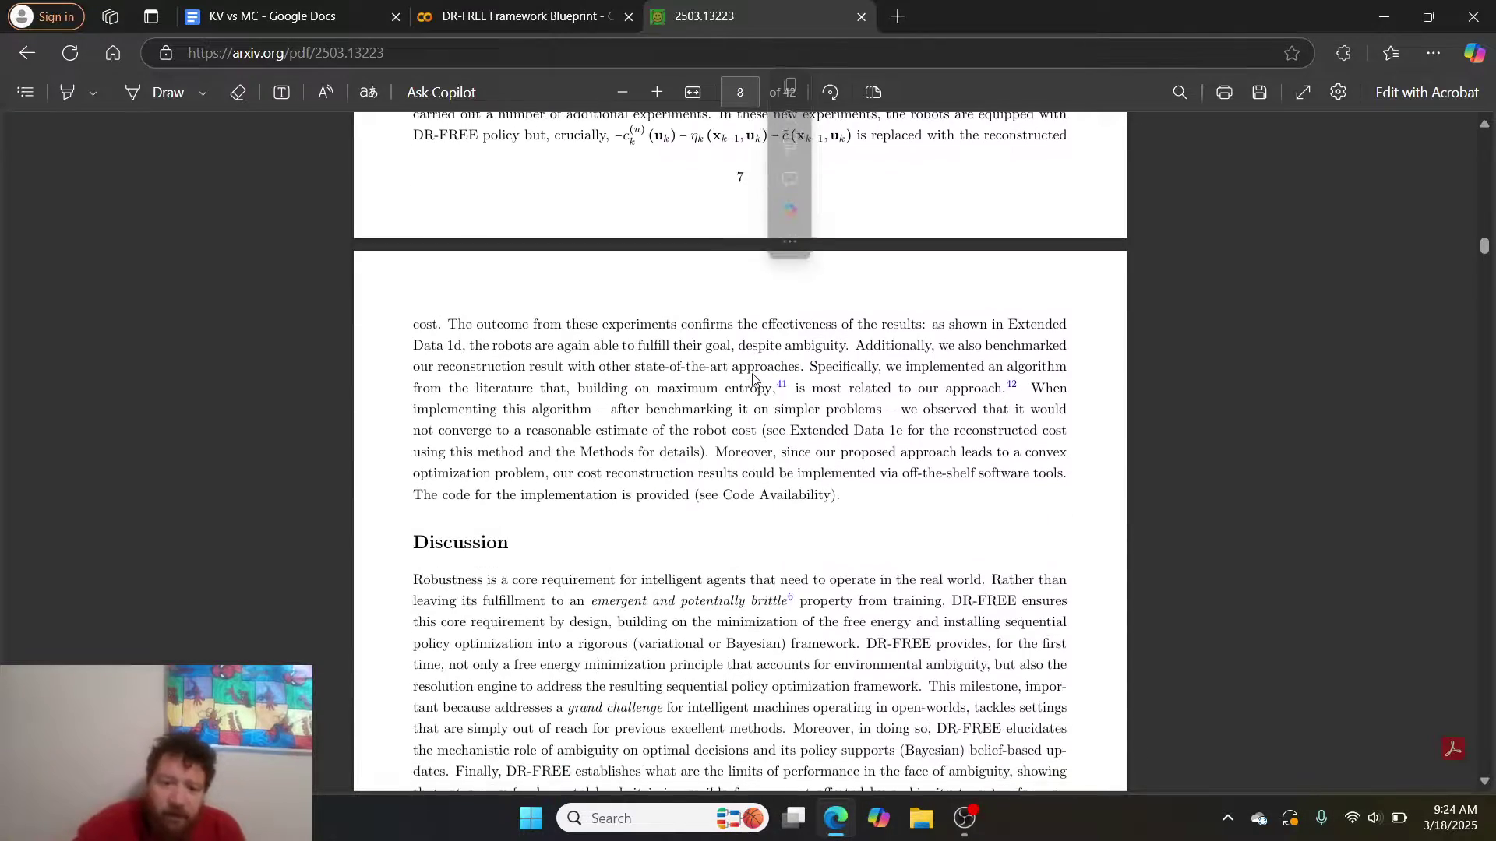
scroll(754, 379, "down", 15)
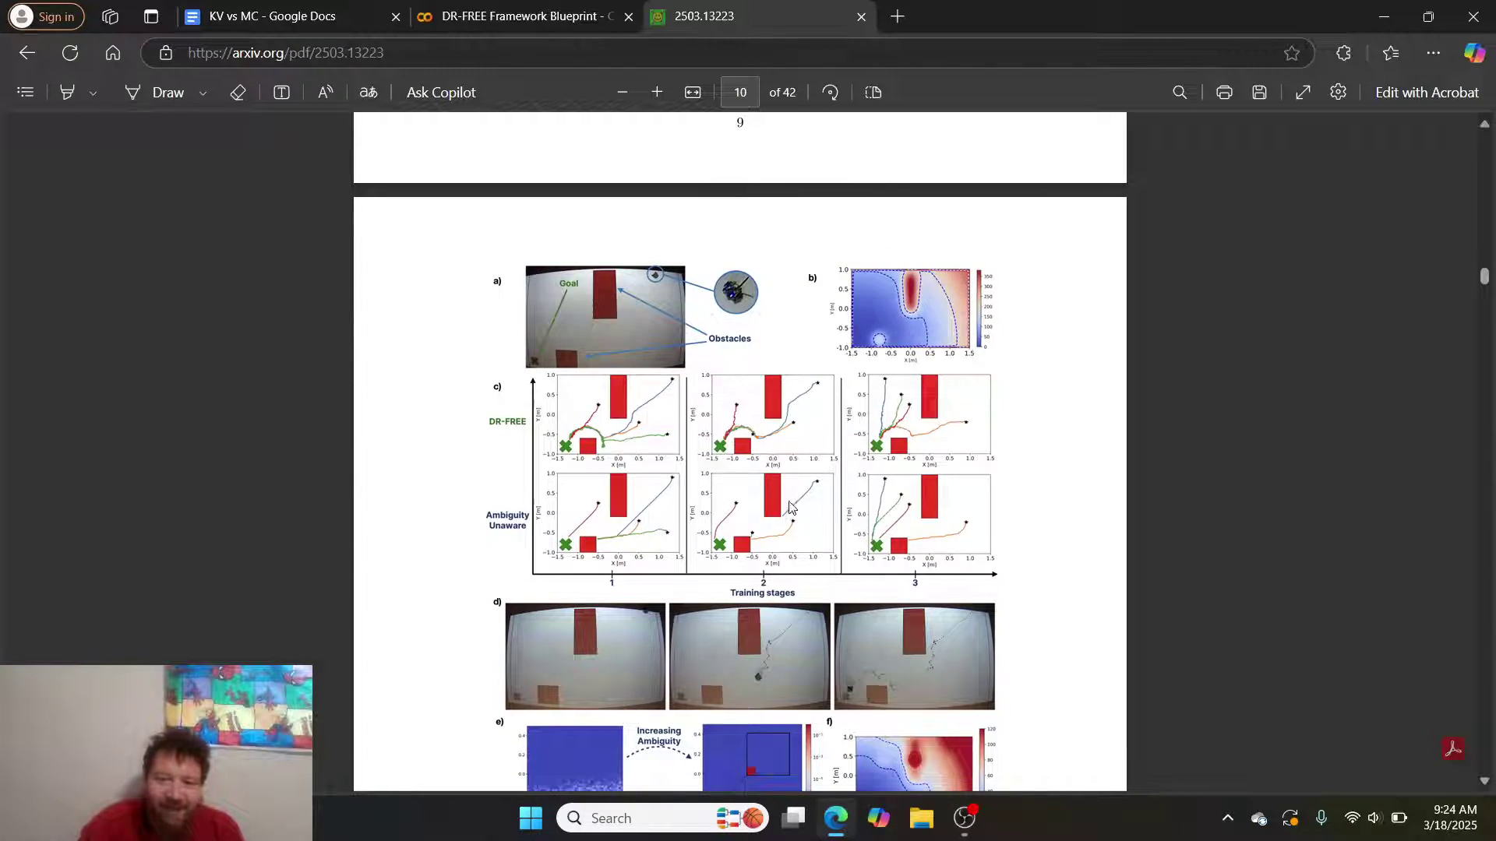
scroll(789, 505, "down", 3)
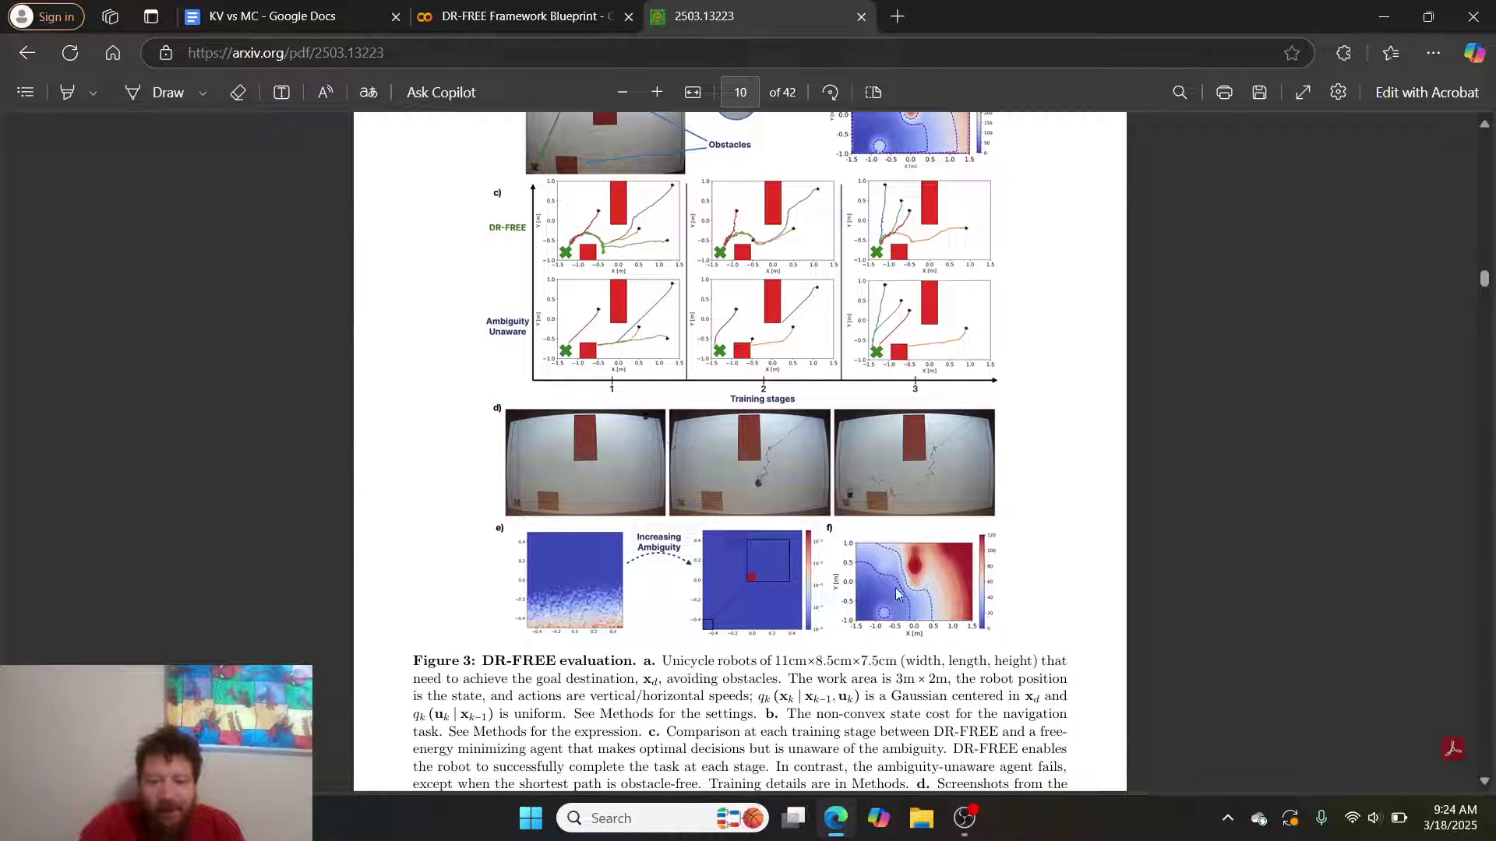
Step: Switch to the DR-FREE Framework Blueprint notebook and scroll to its description
left_click(540, 18)
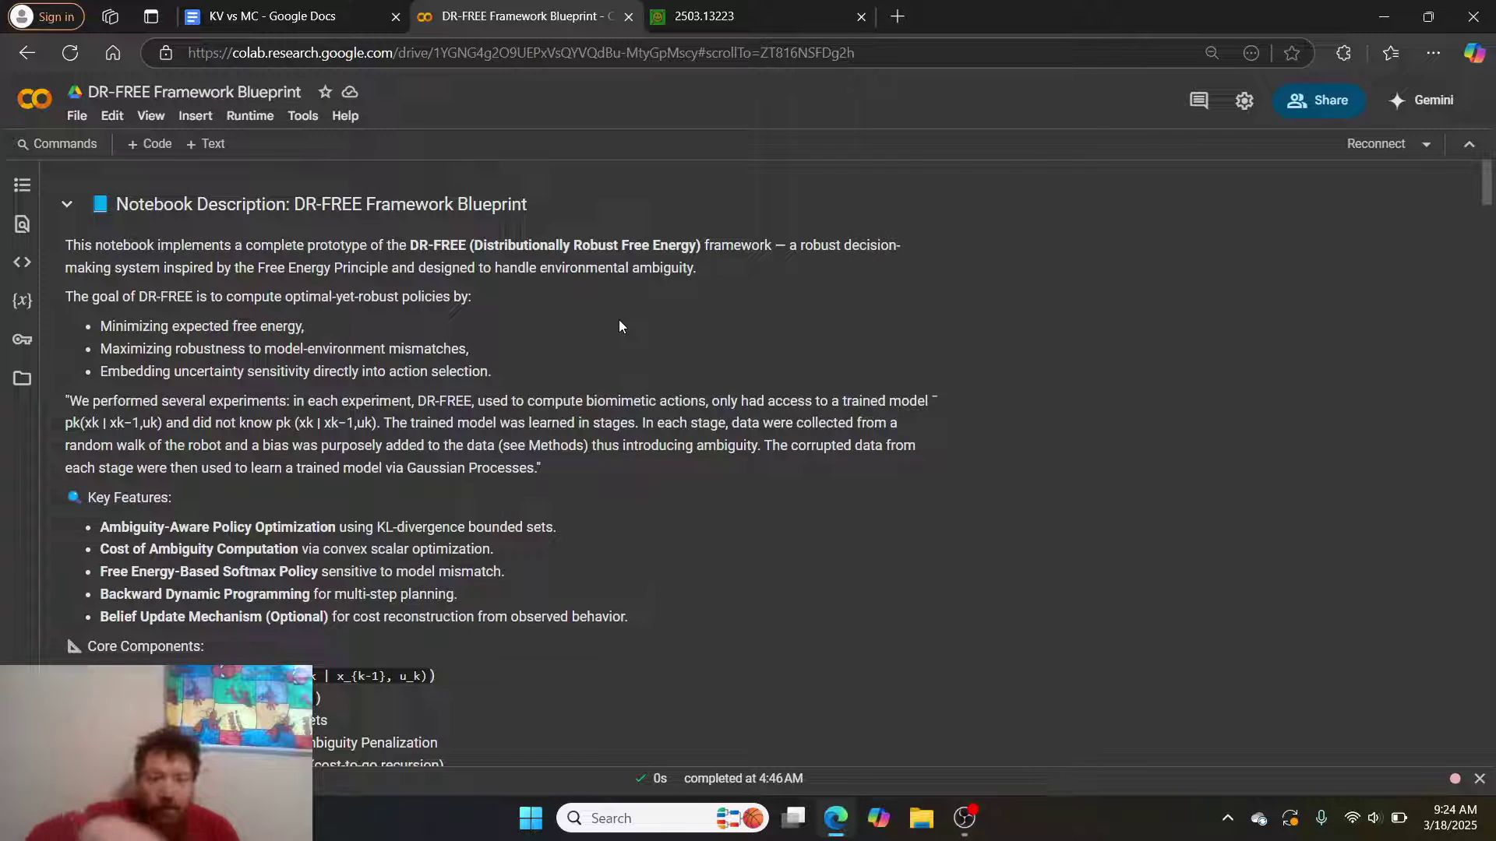
scroll(625, 343, "down", 5)
Step: Scroll to the blueprint code cell and mark the whole Step 1 model components section
scroll(627, 365, "down", 5)
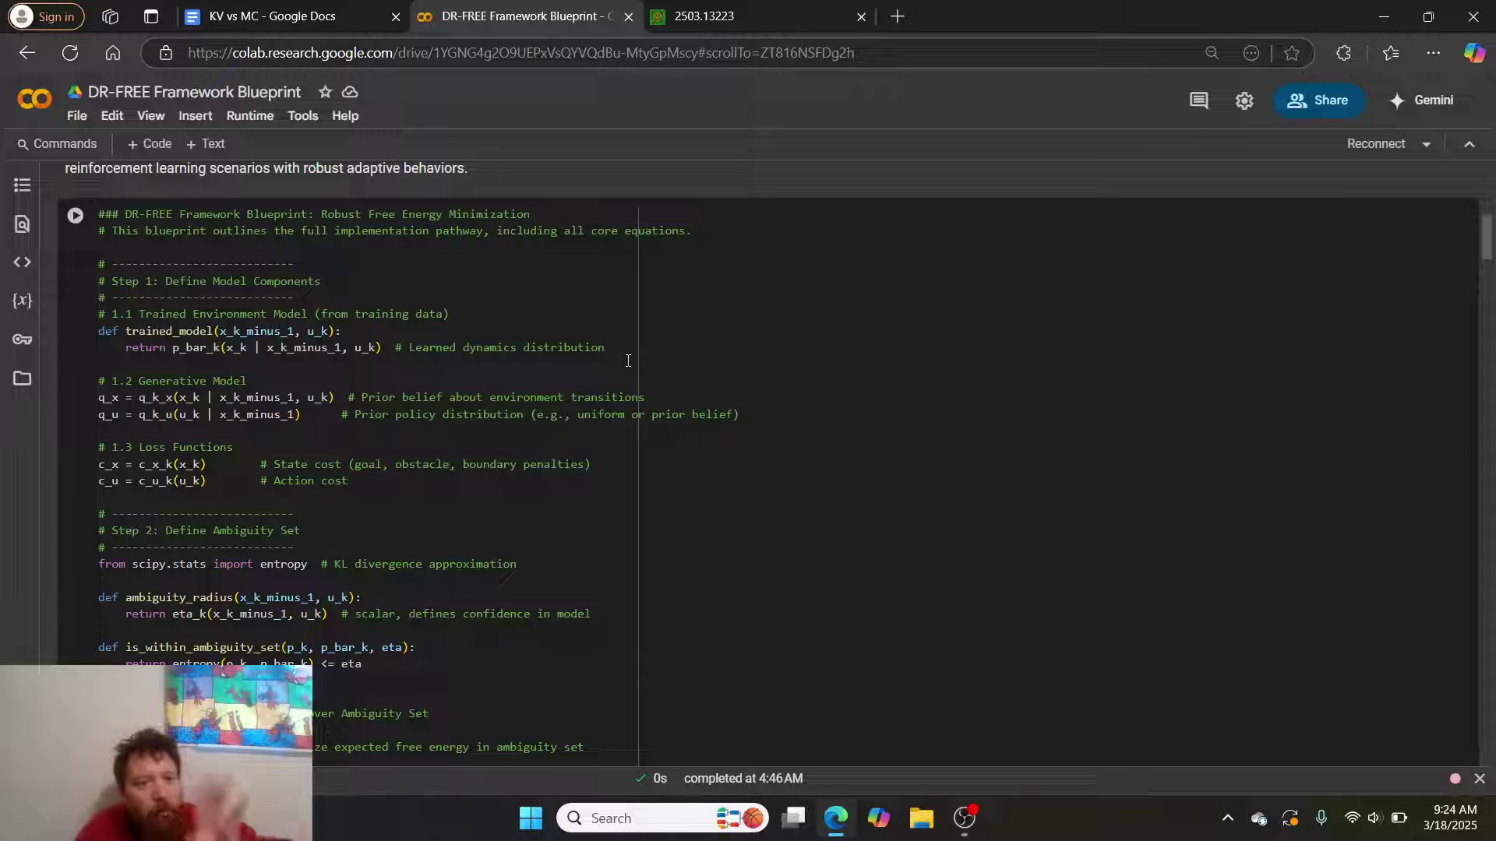
scroll(628, 361, "down", 2)
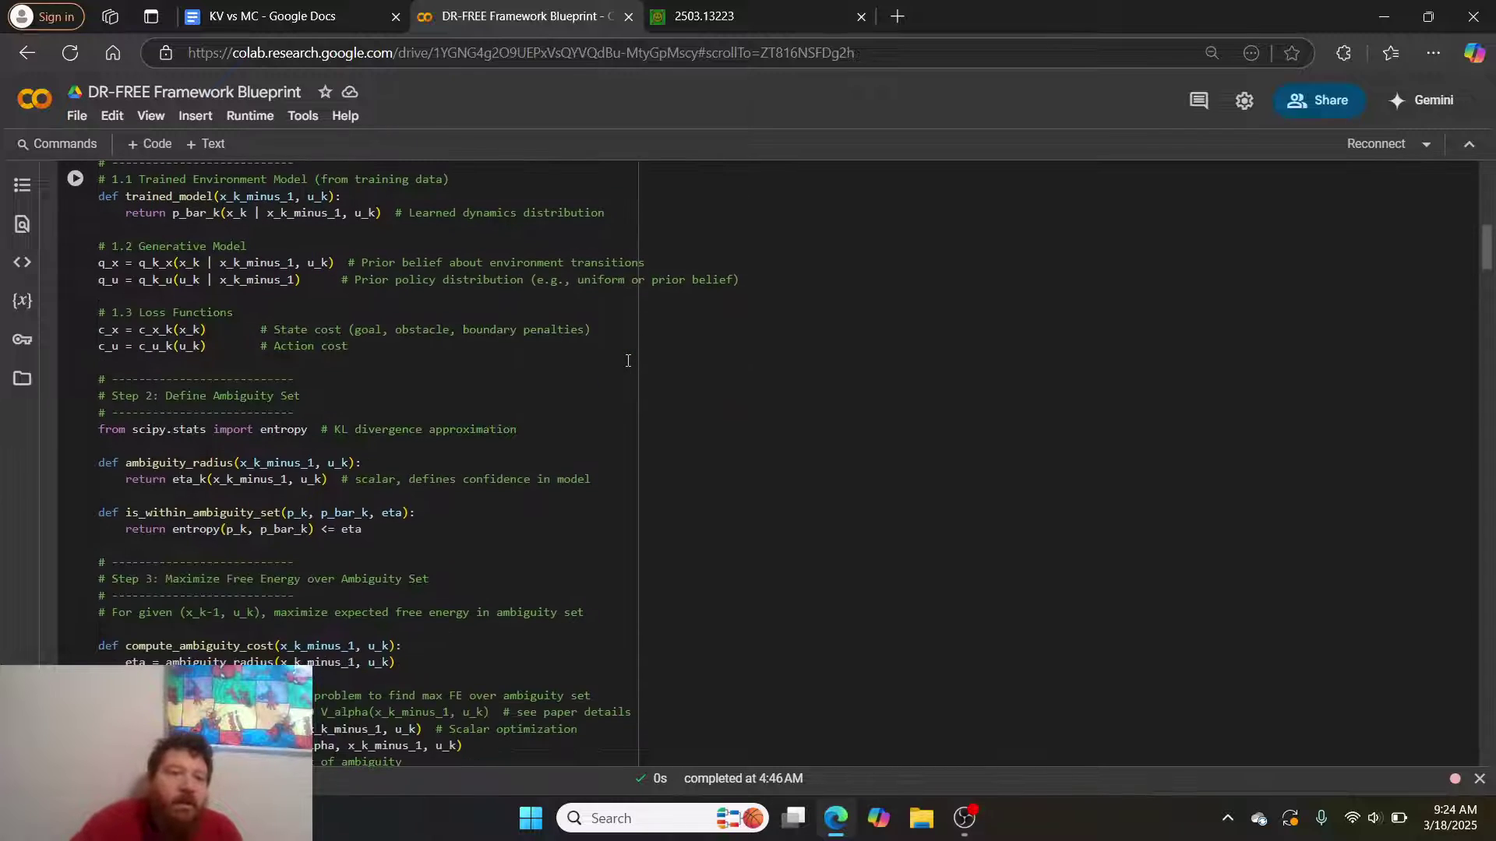
scroll(389, 390, "up", 1)
left_click_drag(472, 458, 69, 247)
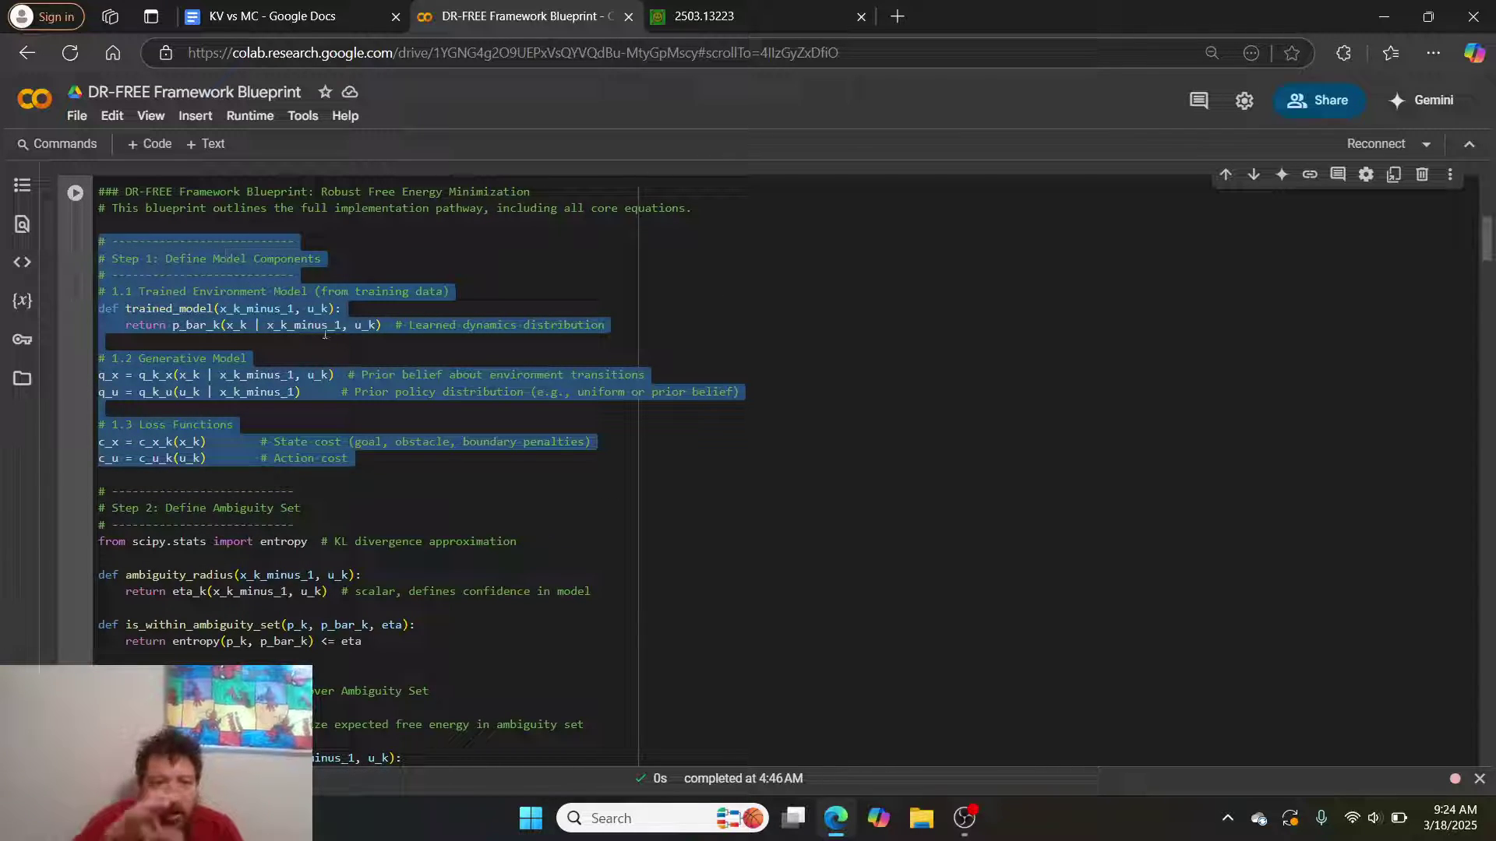
left_click(576, 458)
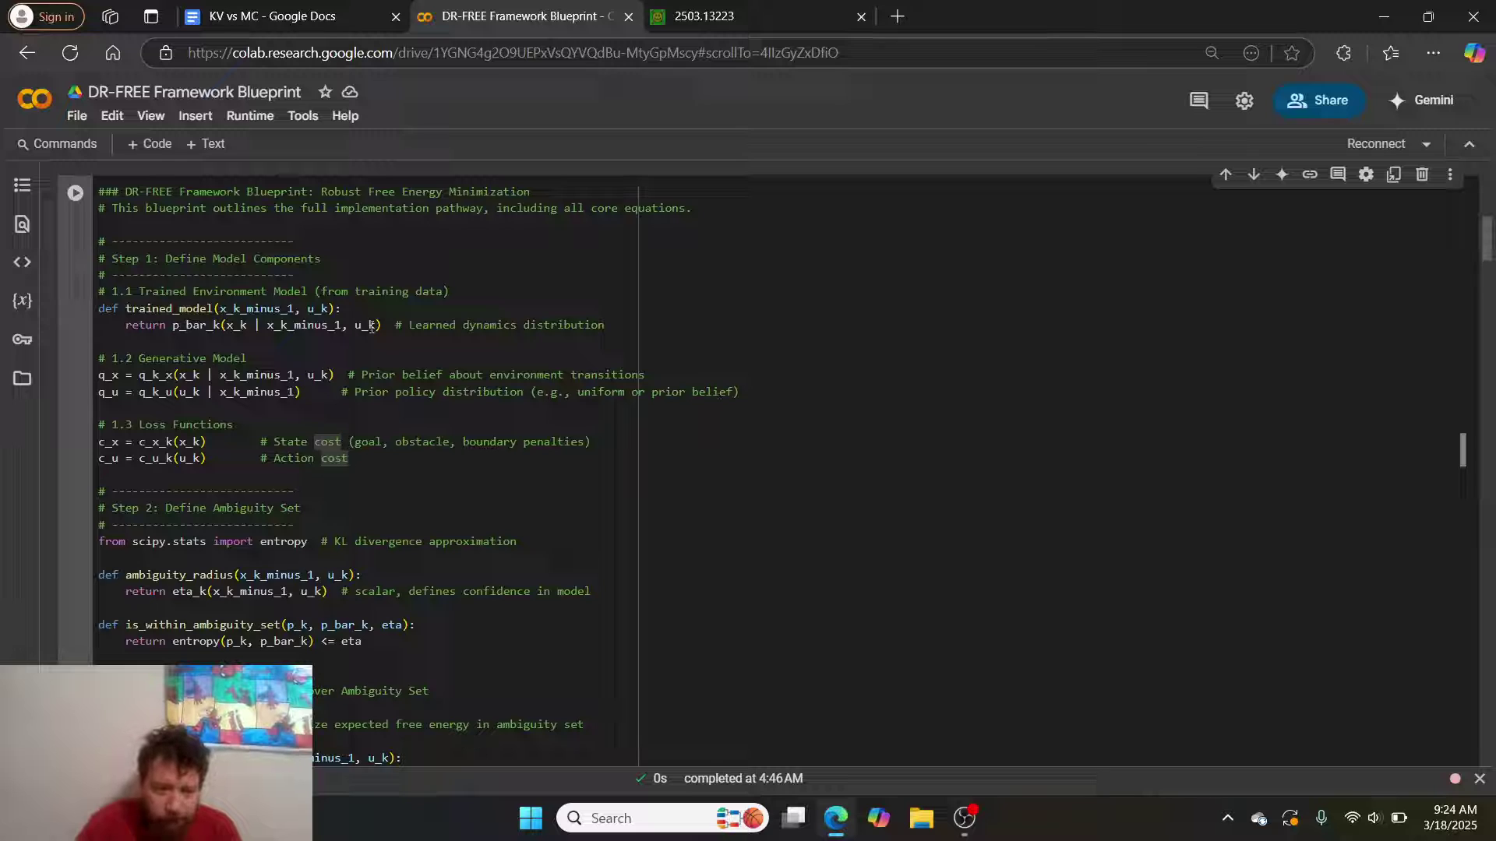
Step: Highlight the 1.1 trained model, 1.2 Generative Model and 1.3 Loss Functions blocks in turn
left_click_drag(604, 325, 60, 294)
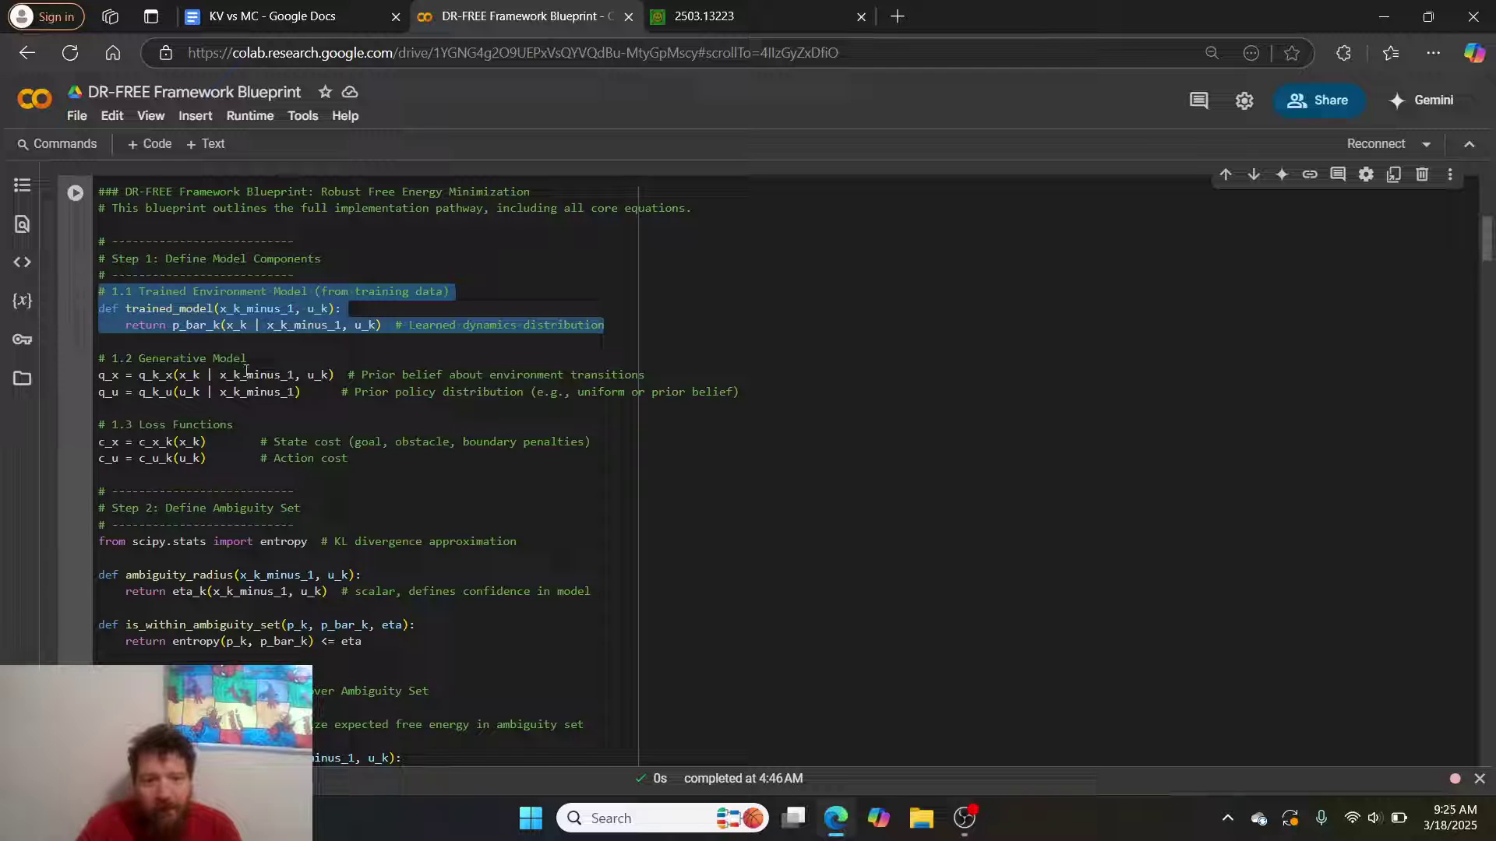
left_click_drag(744, 394, 84, 360)
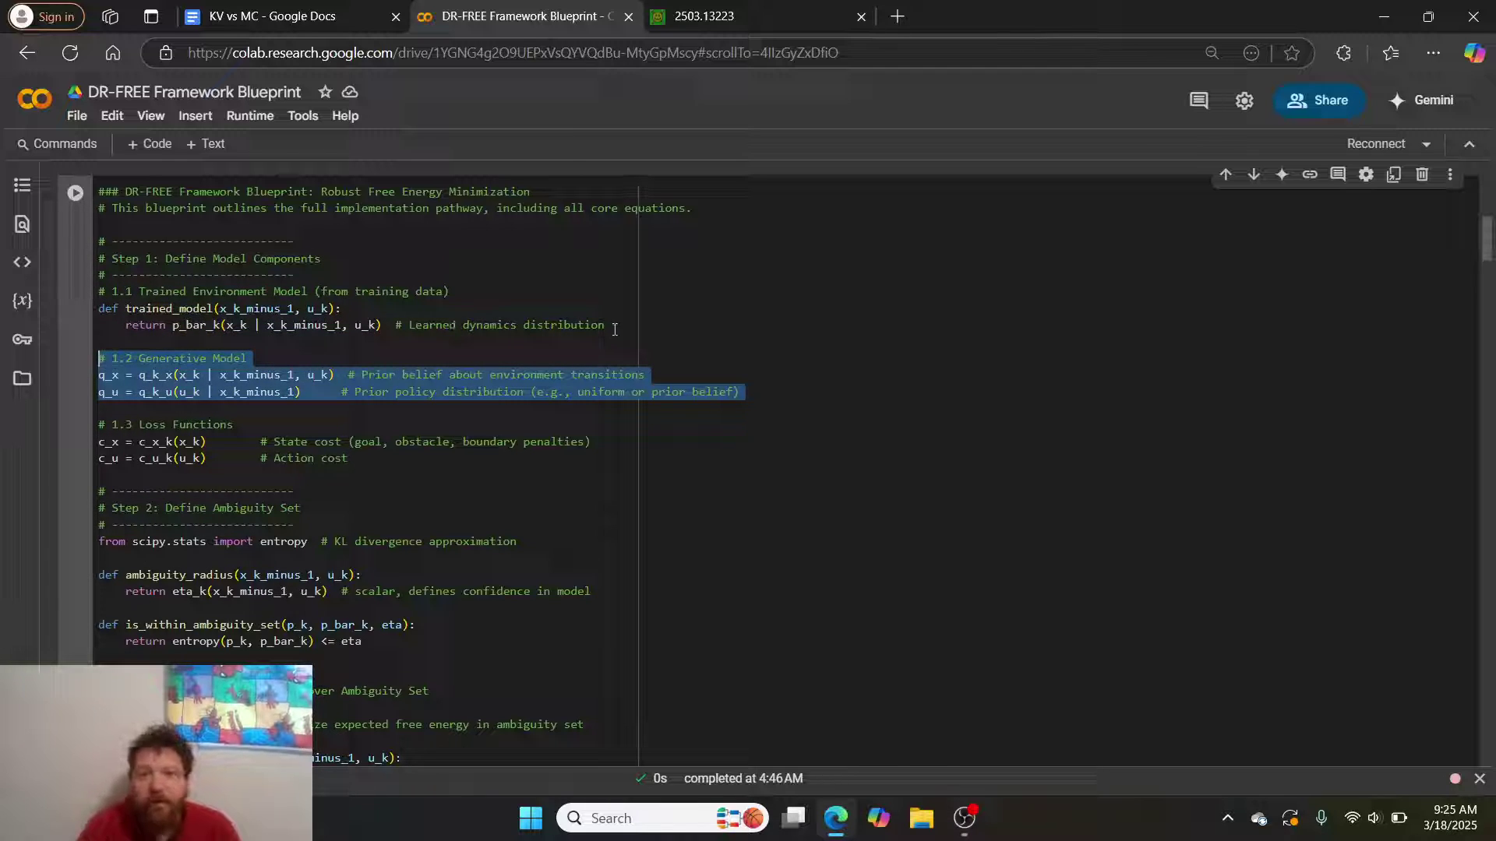
left_click_drag(605, 326, 70, 295)
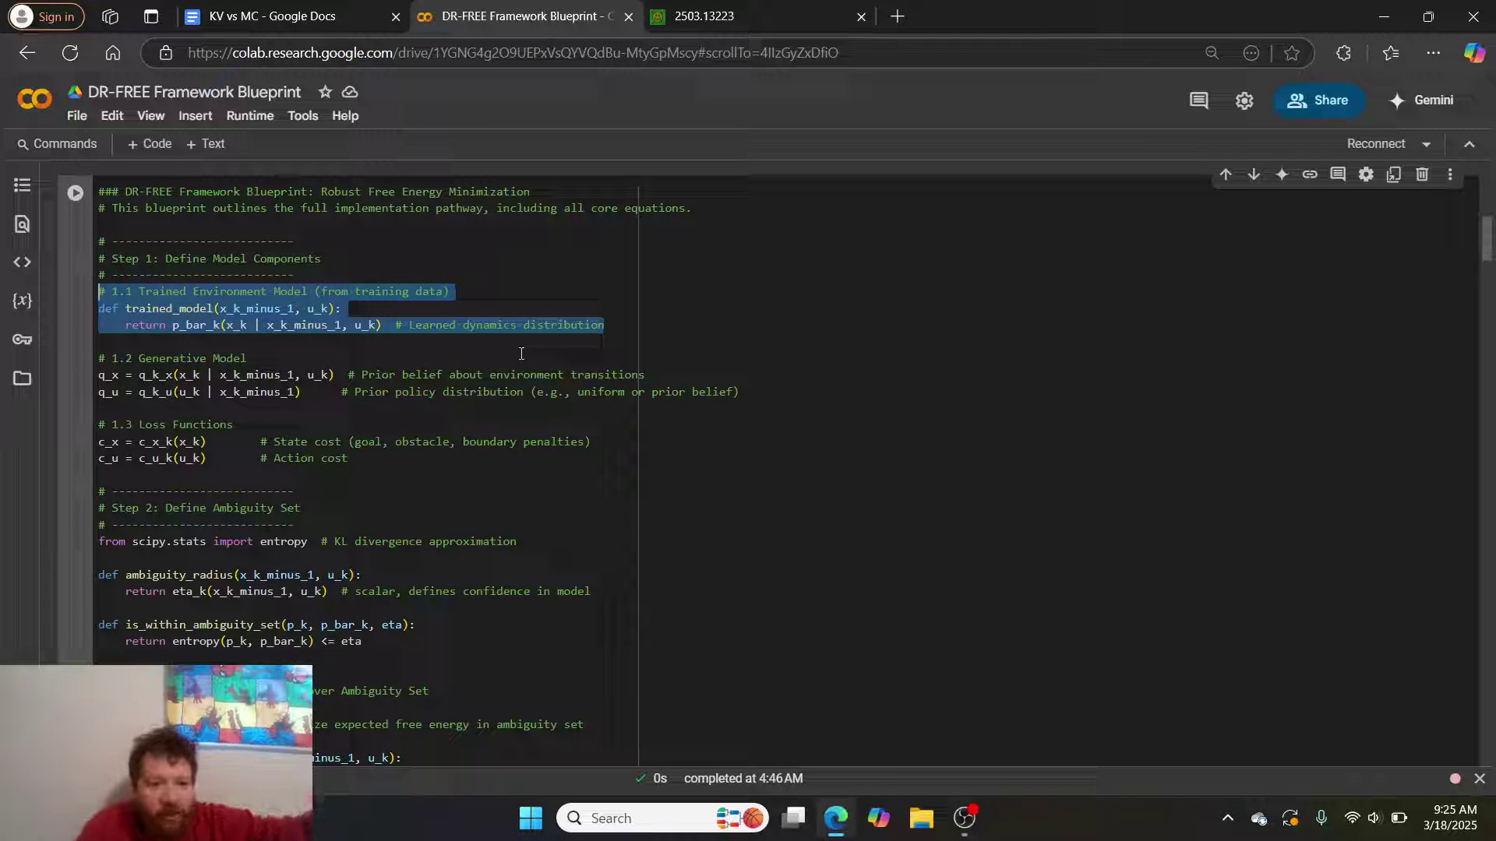
left_click_drag(748, 392, 89, 357)
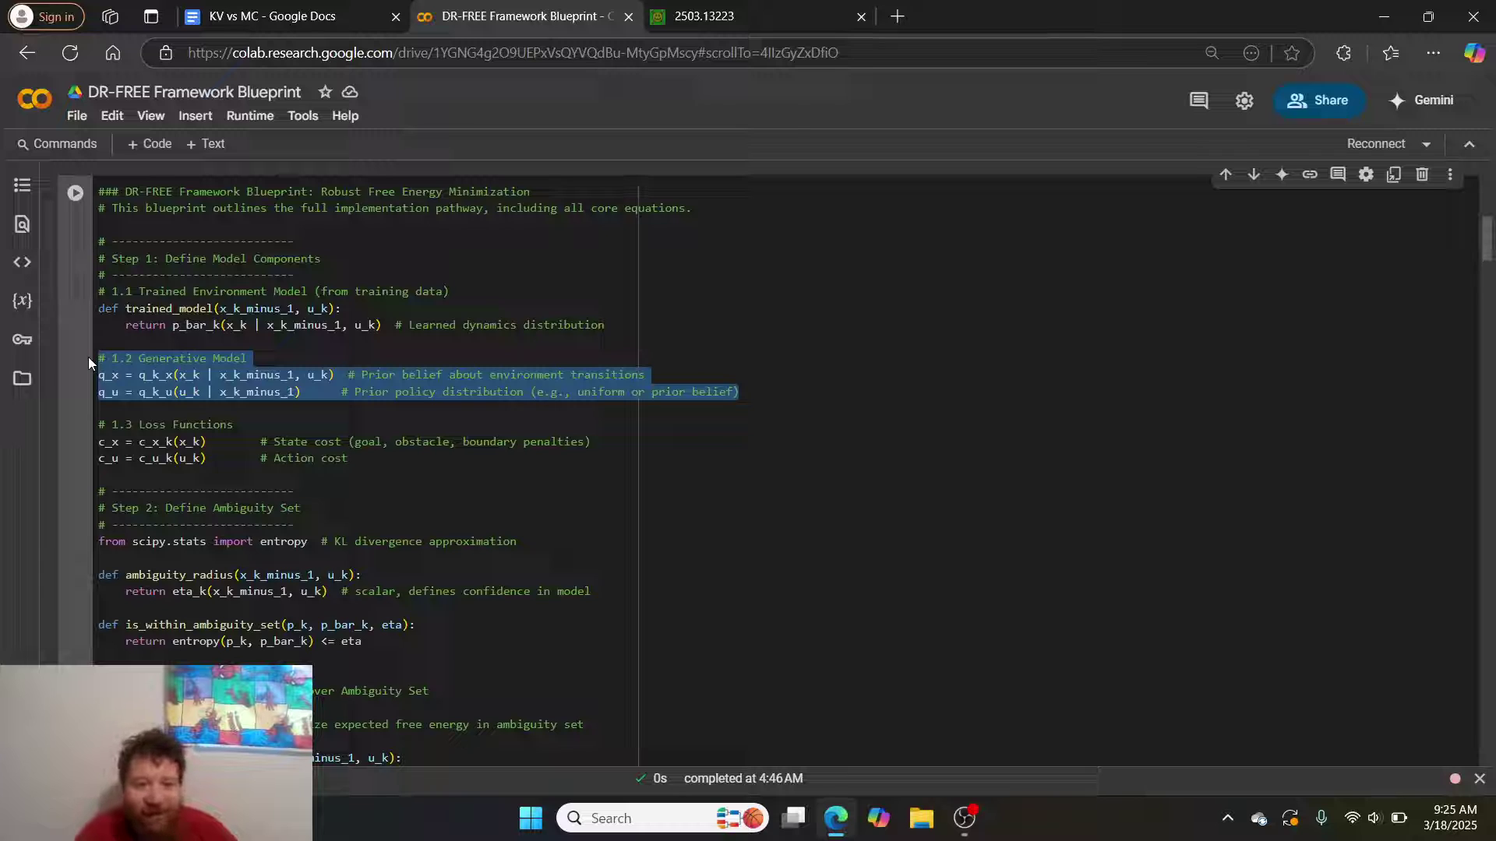
left_click_drag(355, 460, 67, 429)
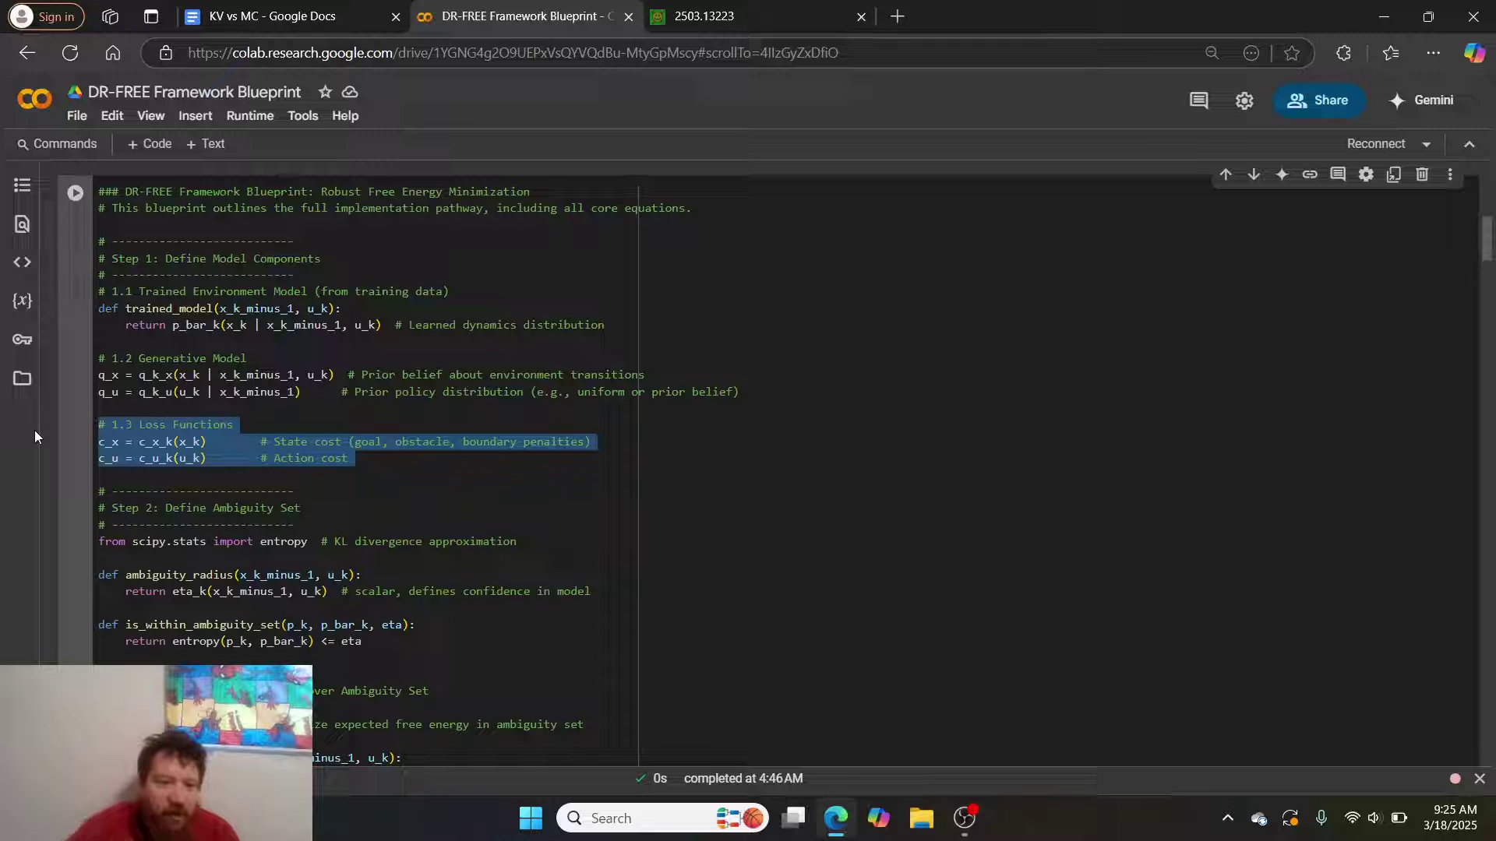
Step: Highlight the Step 2 ambiguity set definitions and Step 3 compute_ambiguity_cost function, reaching Steps 4–5
scroll(283, 441, "down", 2)
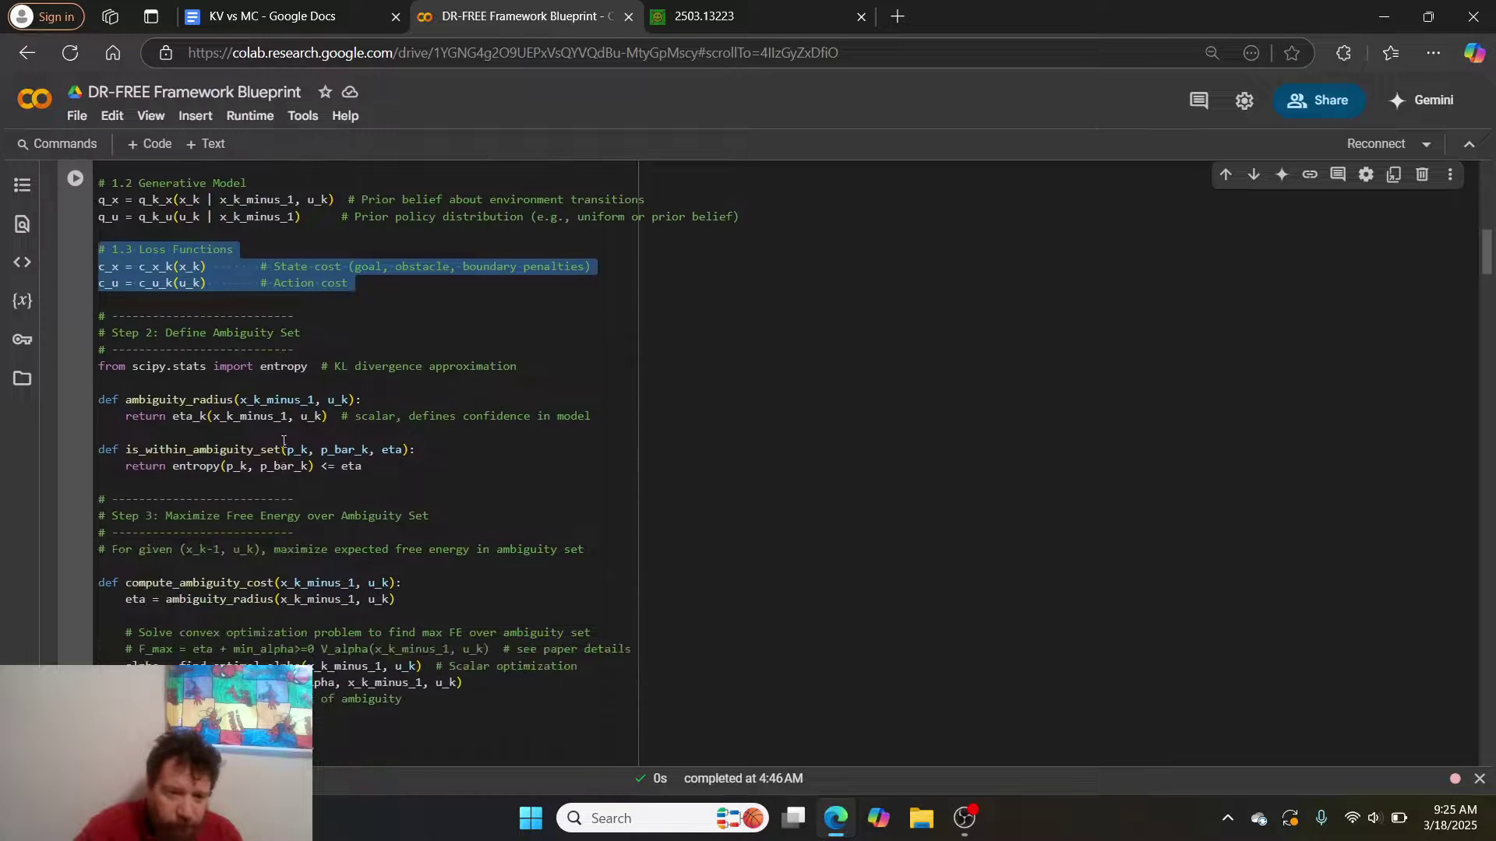
left_click_drag(394, 460, 22, 341)
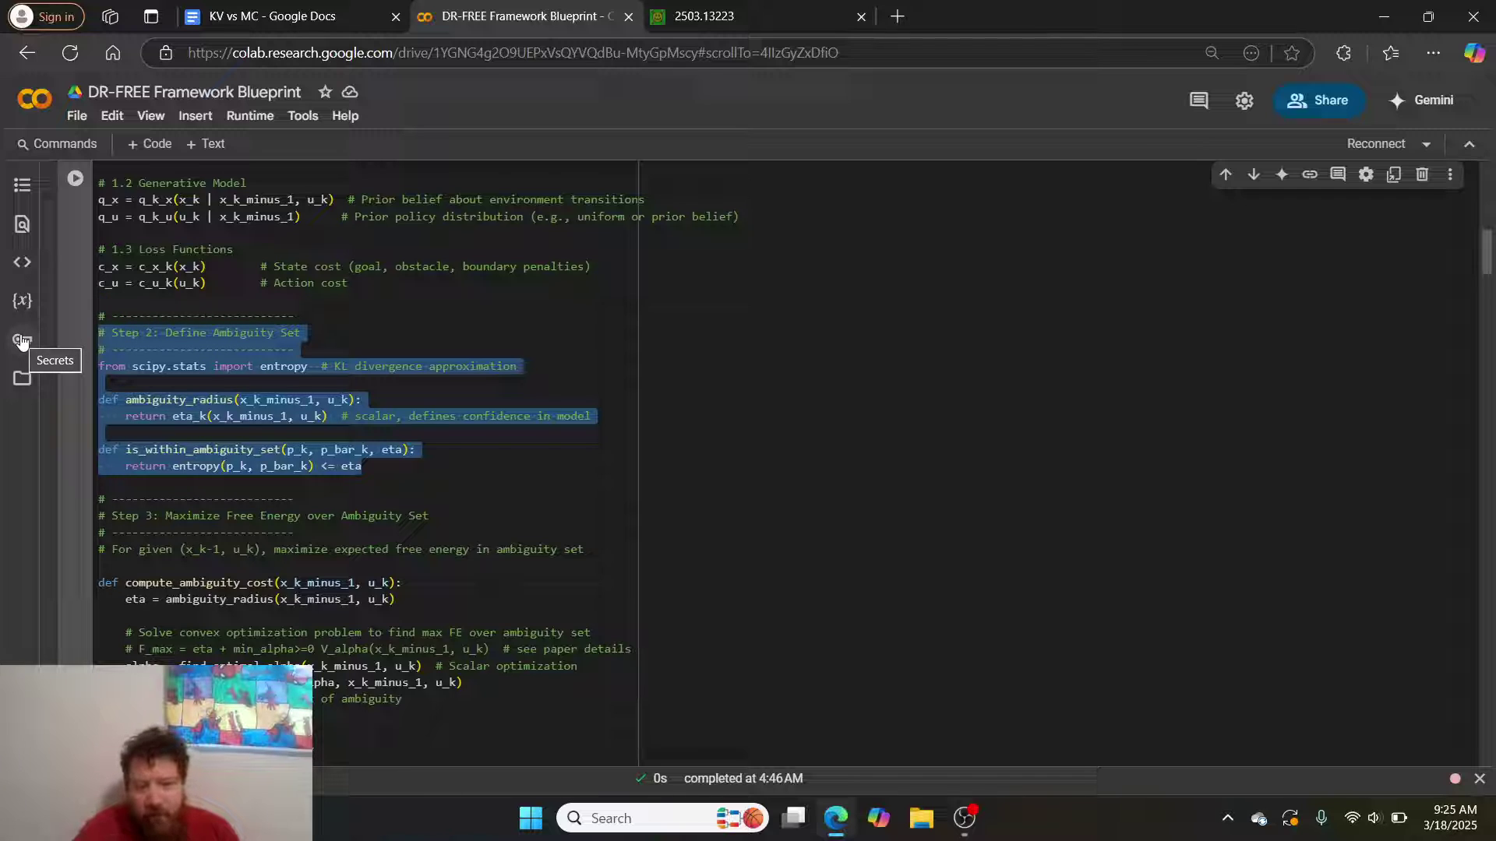
scroll(275, 486, "down", 2)
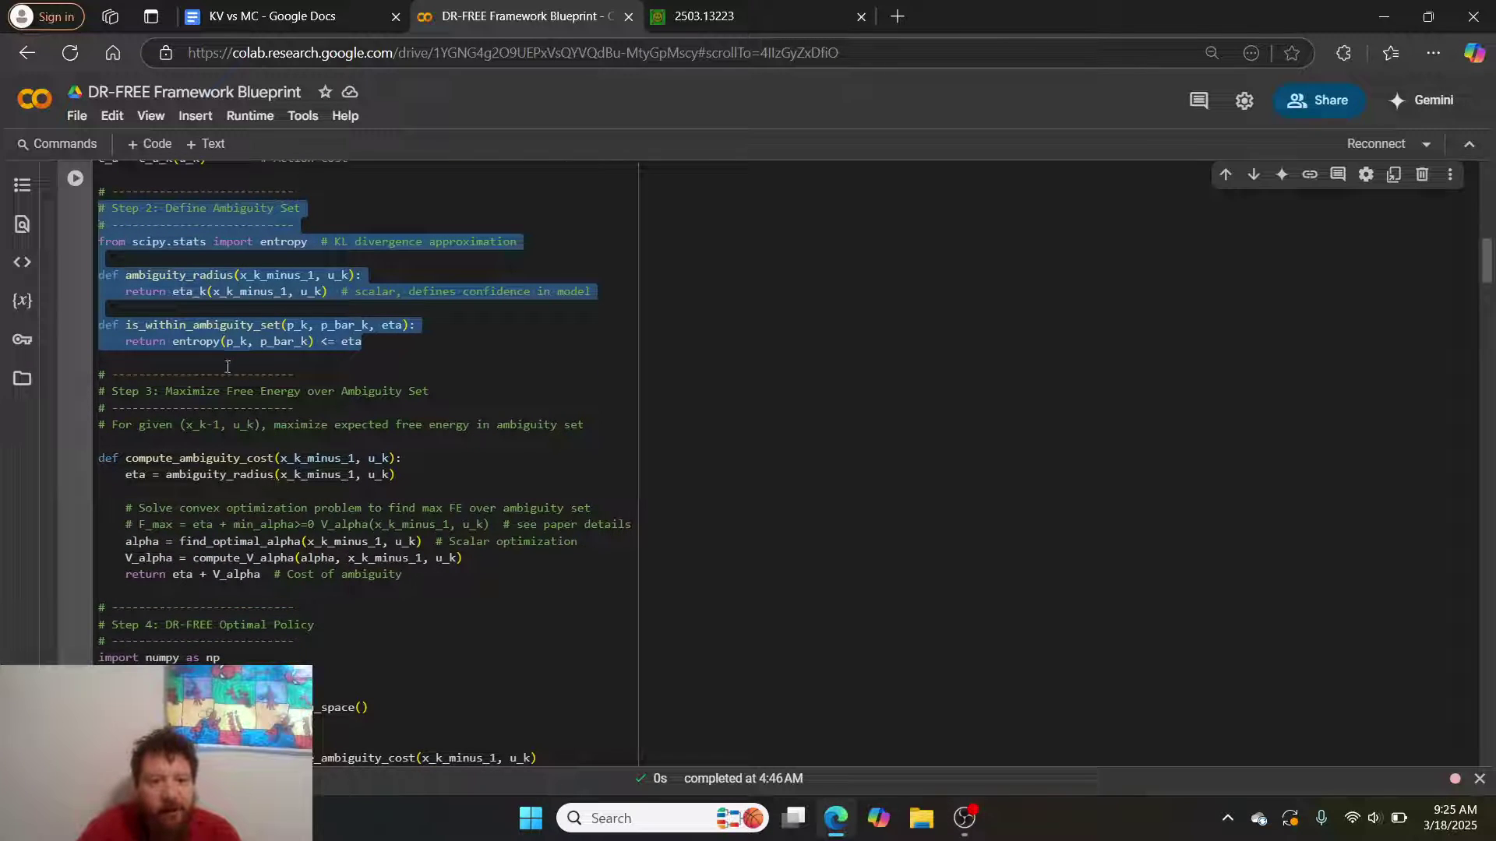
scroll(321, 414, "down", 2)
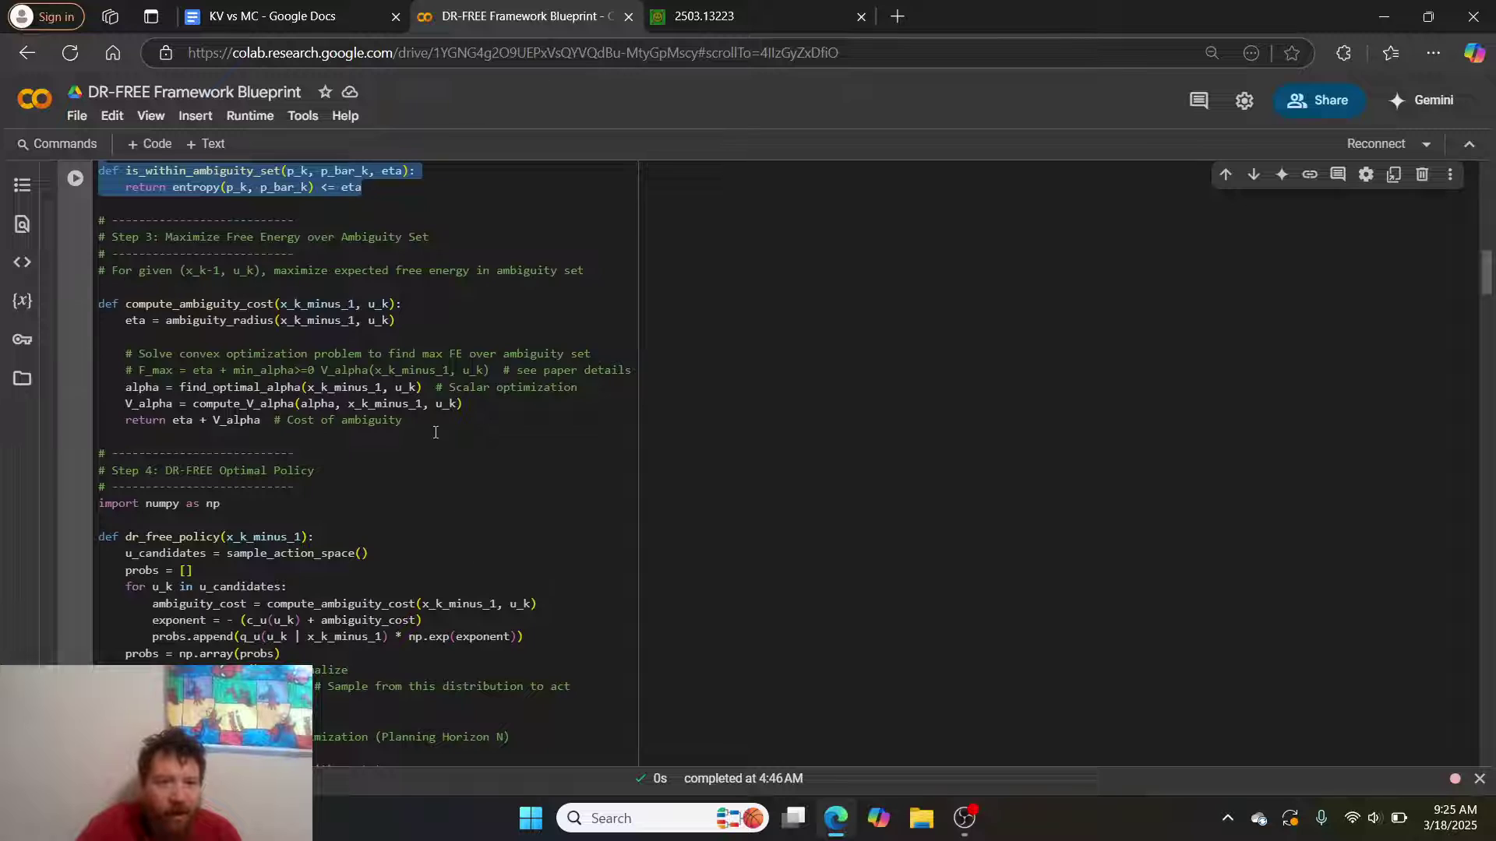
left_click_drag(436, 432, 79, 254)
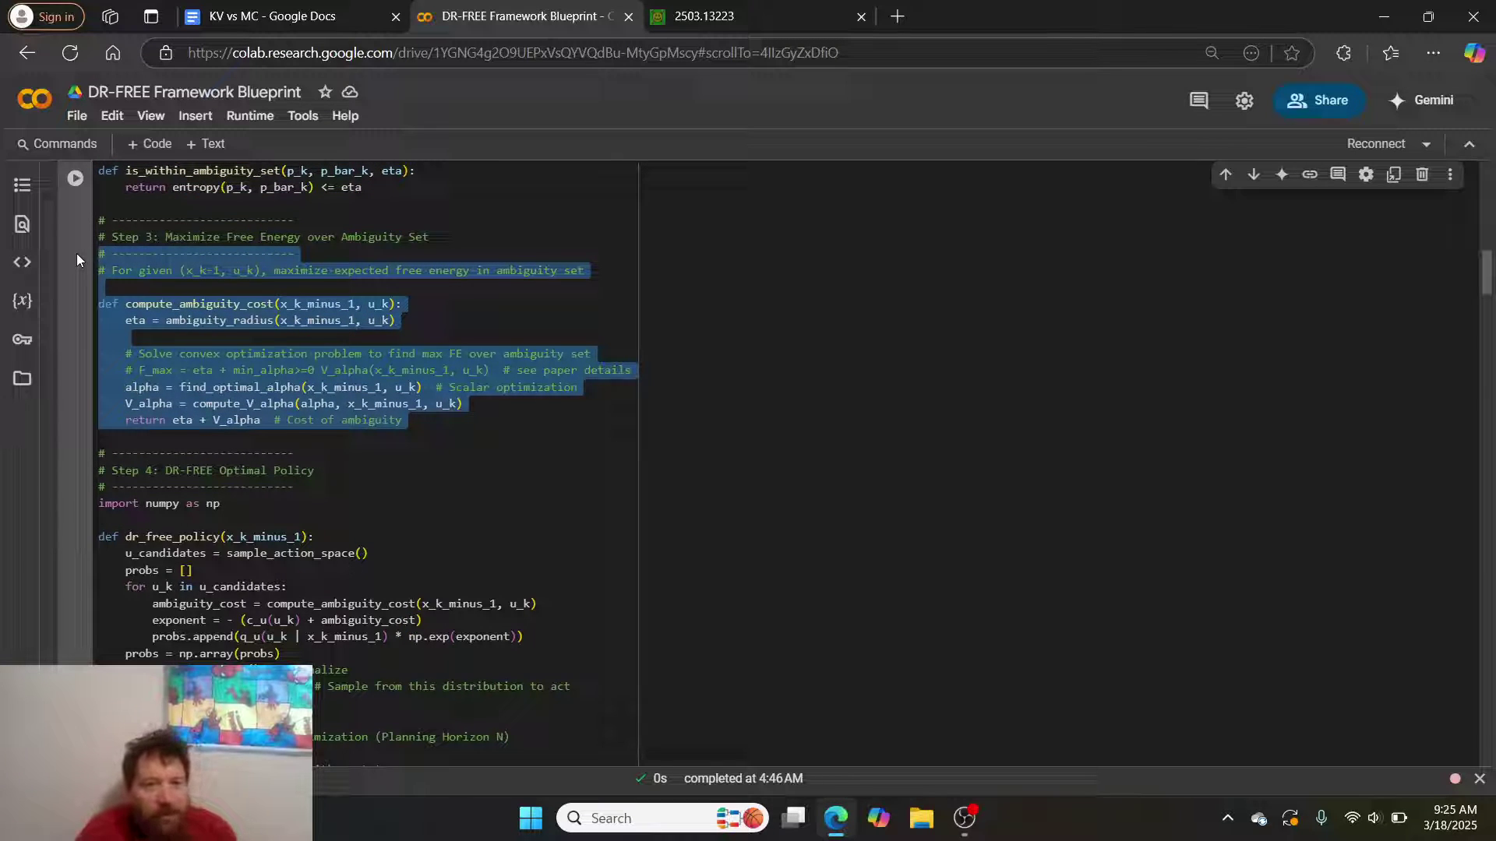
scroll(76, 254, "down", 3)
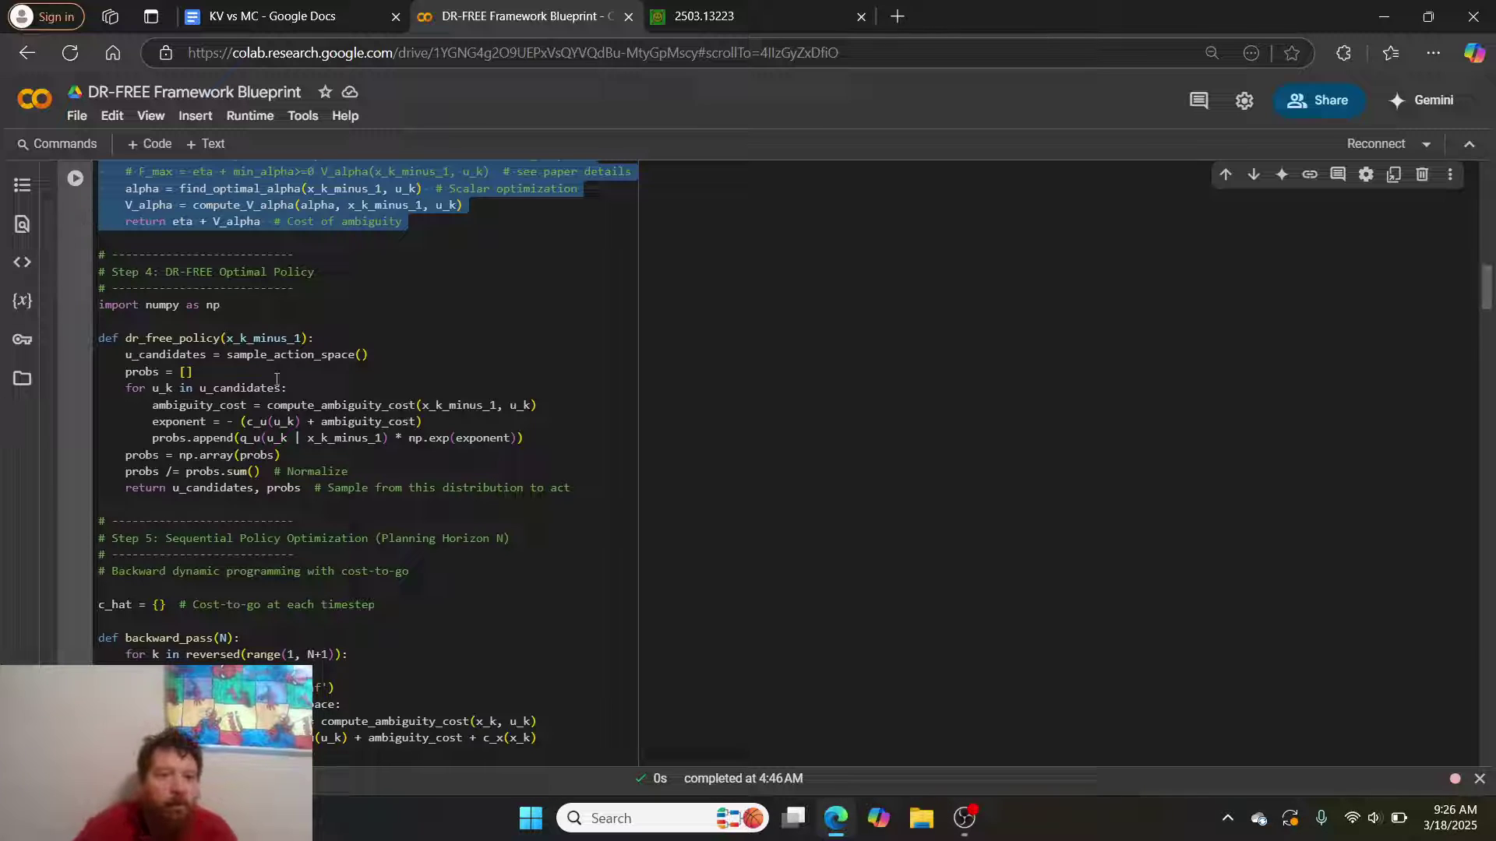
scroll(277, 381, "down", 1)
left_click_drag(609, 431, 52, 217)
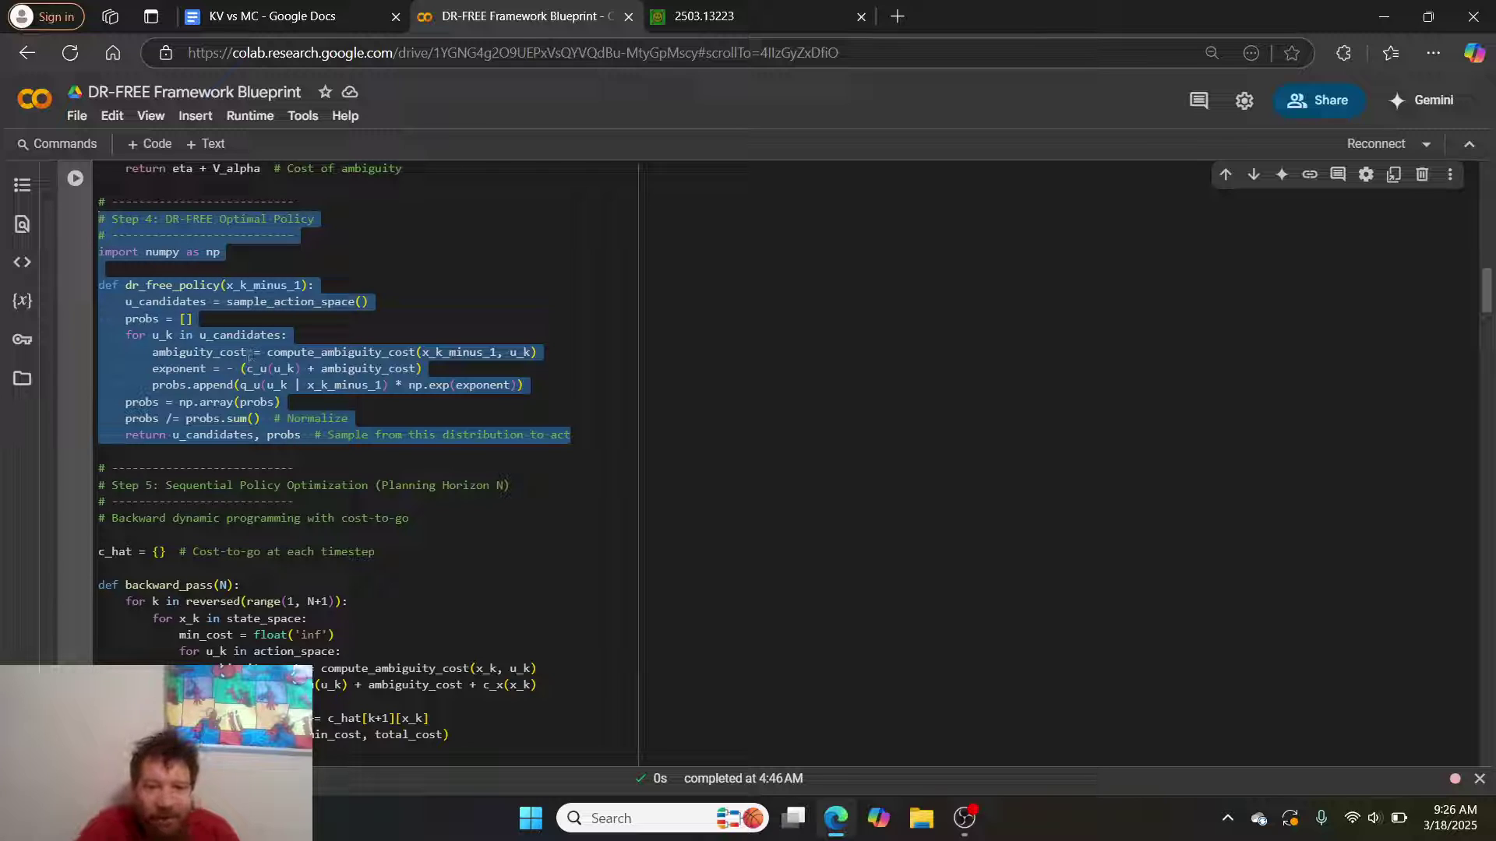
scroll(446, 421, "down", 2)
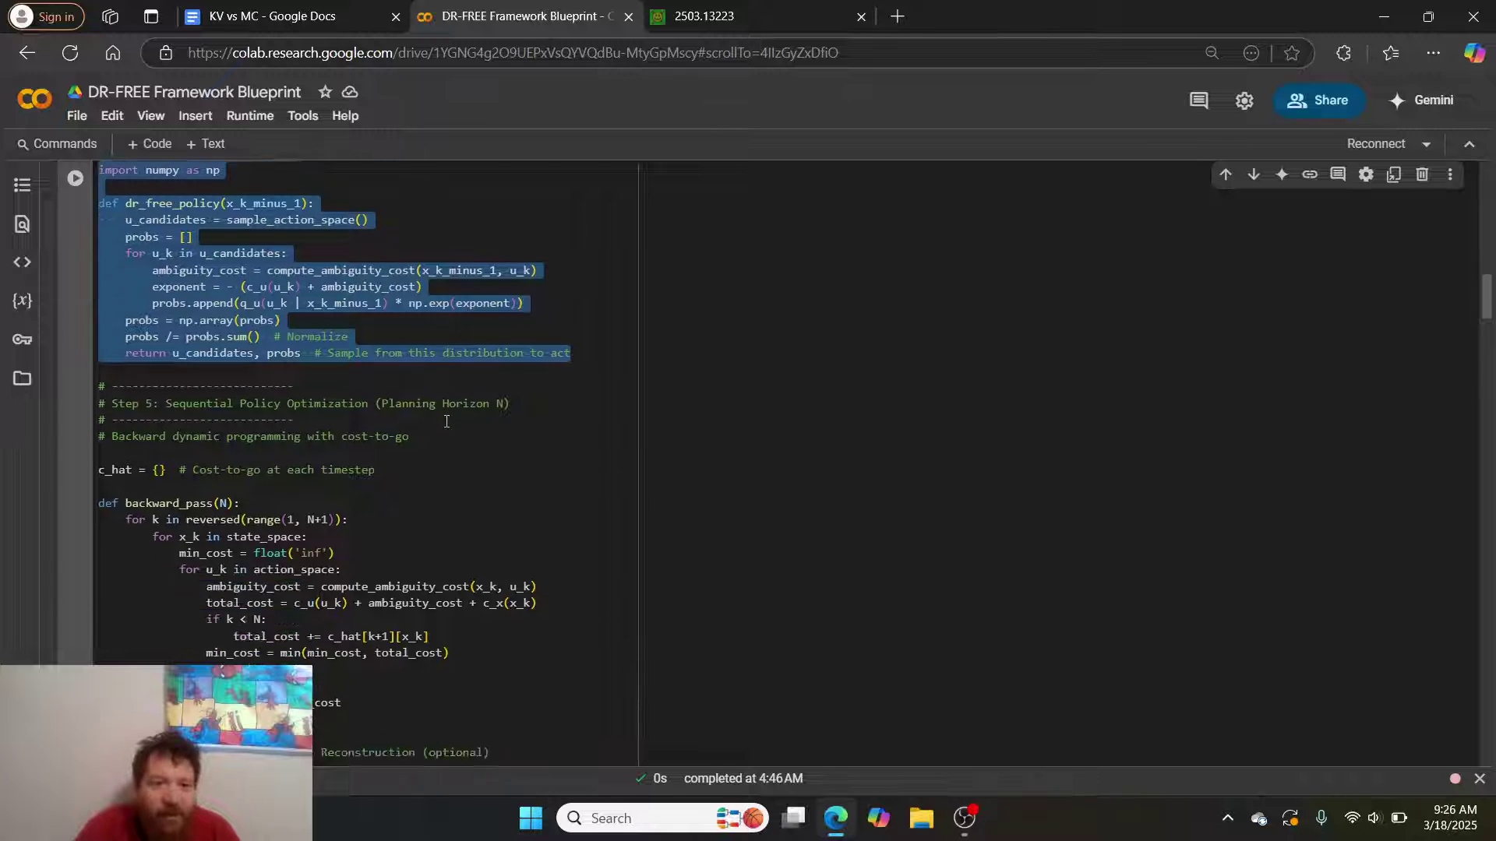
scroll(447, 421, "down", 2)
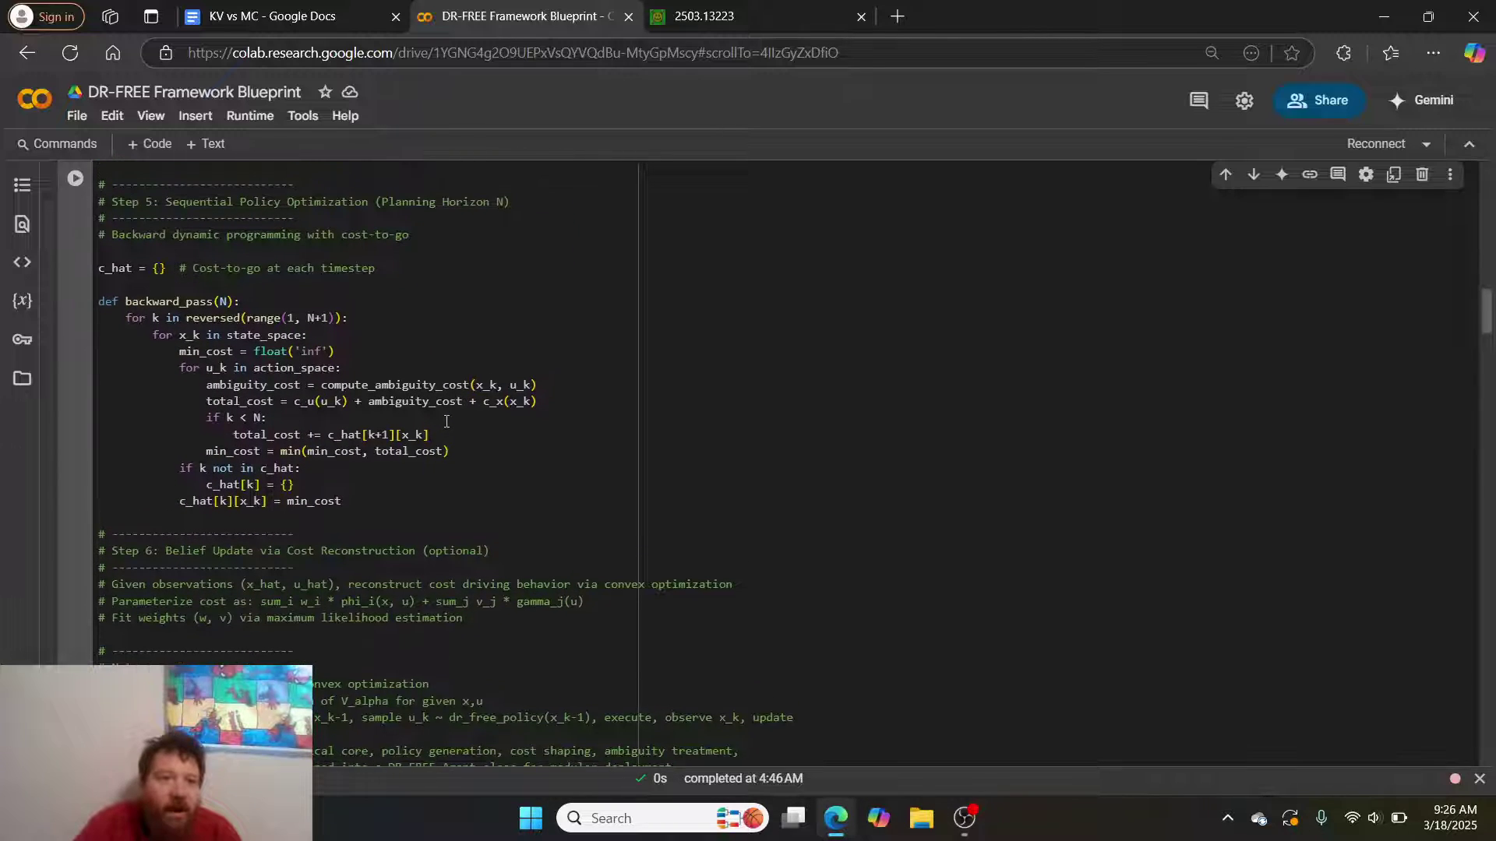
left_click_drag(381, 488, 67, 261)
scroll(344, 441, "down", 1)
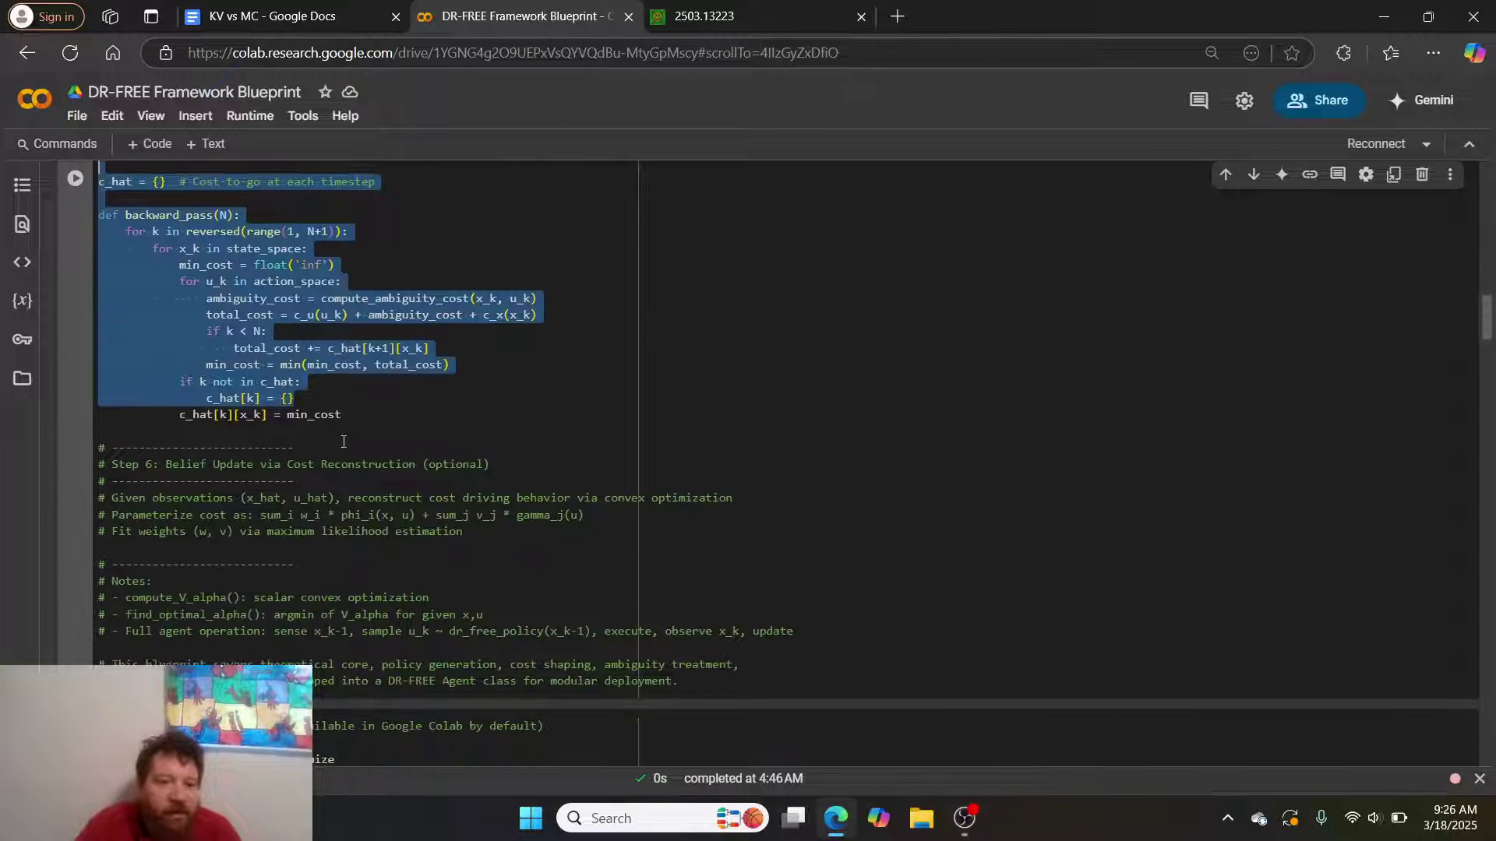
scroll(344, 441, "up", 2)
left_click_drag(344, 441, 172, 450)
scroll(312, 468, "down", 8)
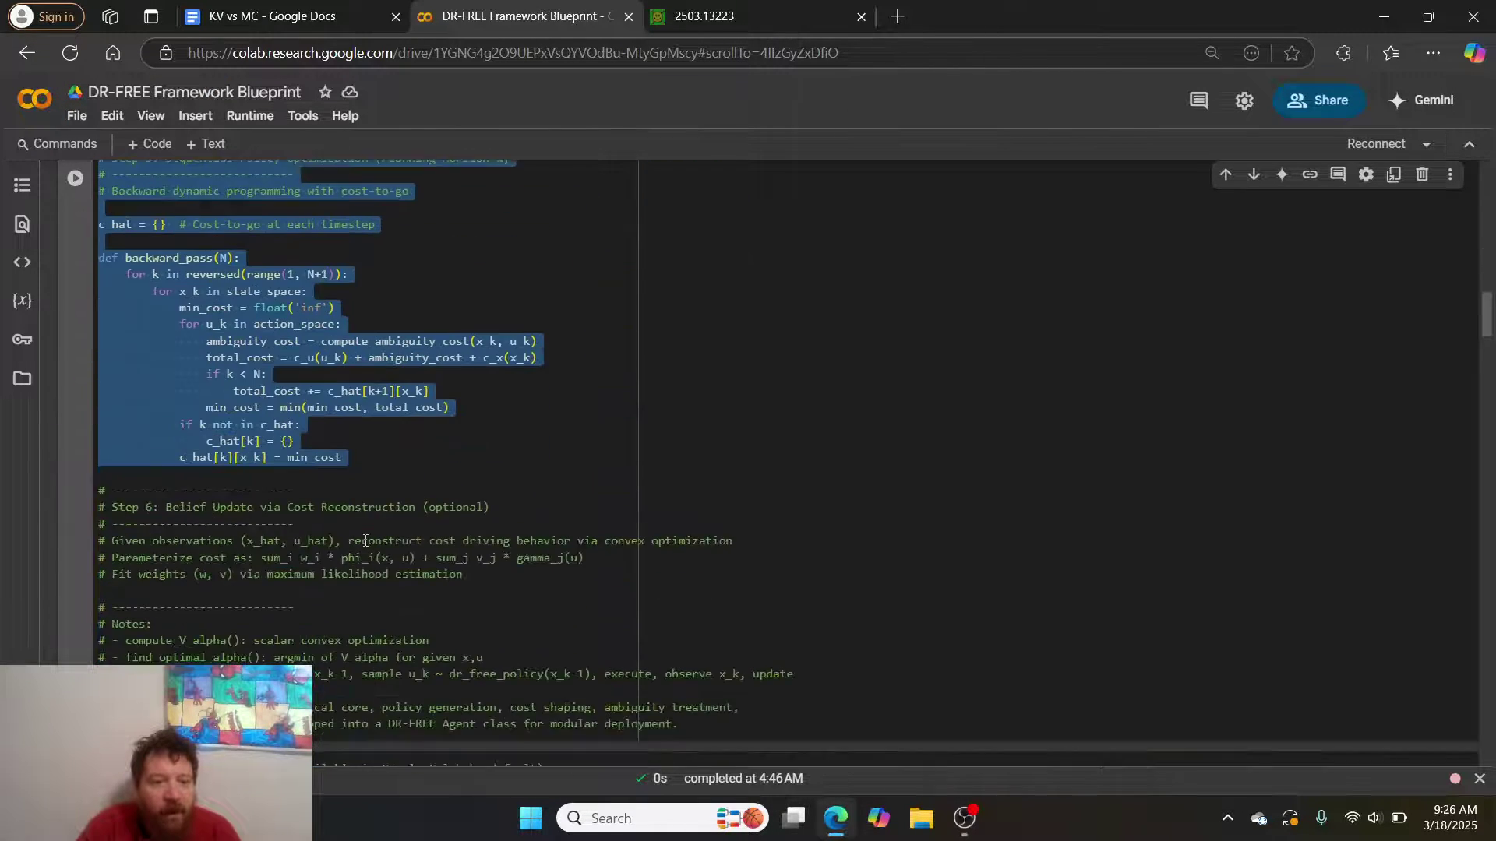
left_click(503, 540)
scroll(503, 540, "down", 1)
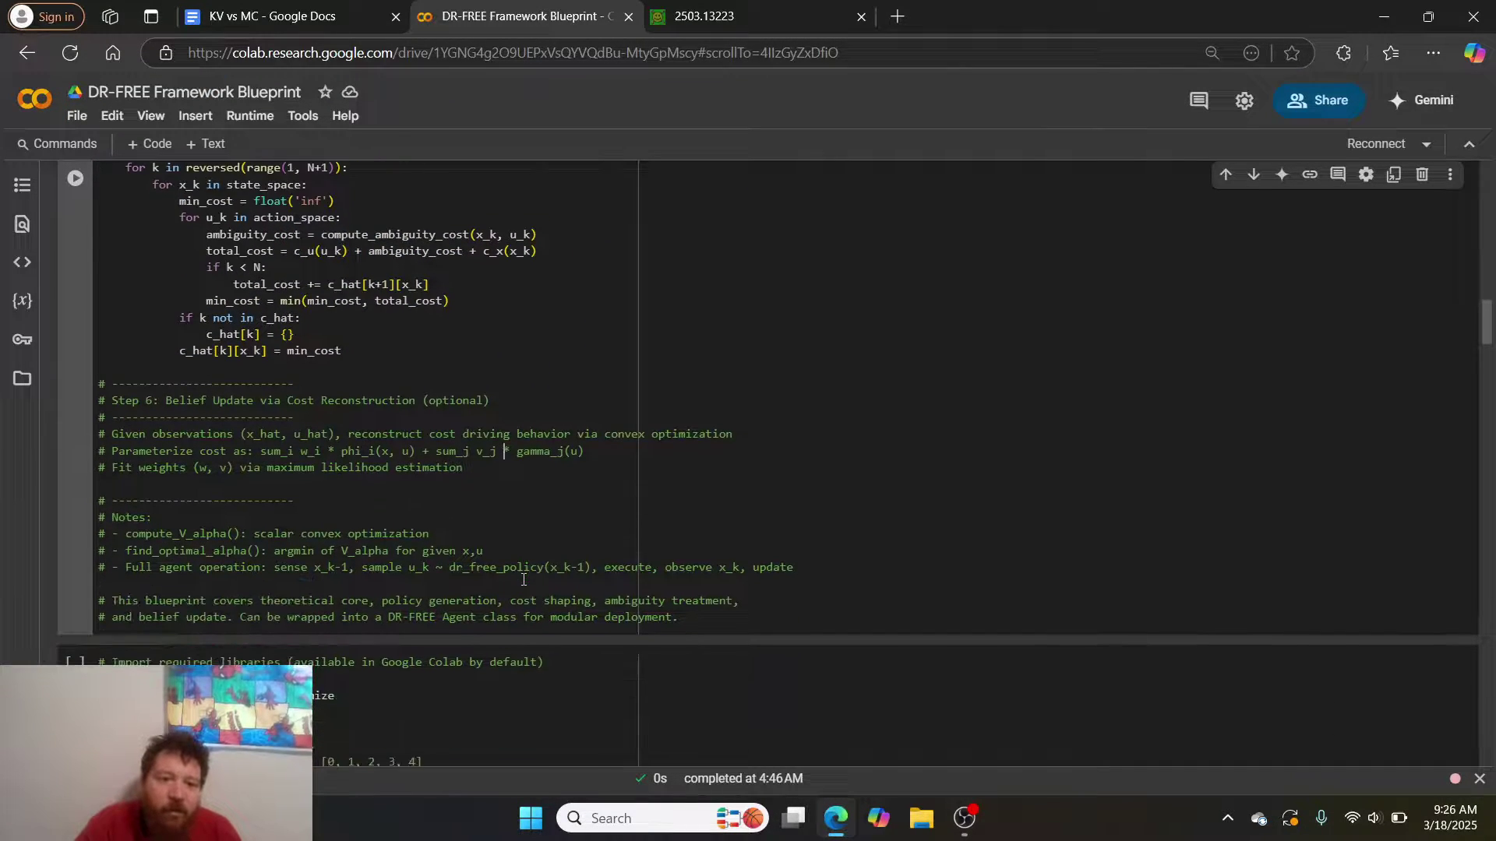
left_click_drag(724, 621, 242, 425)
left_click(466, 469)
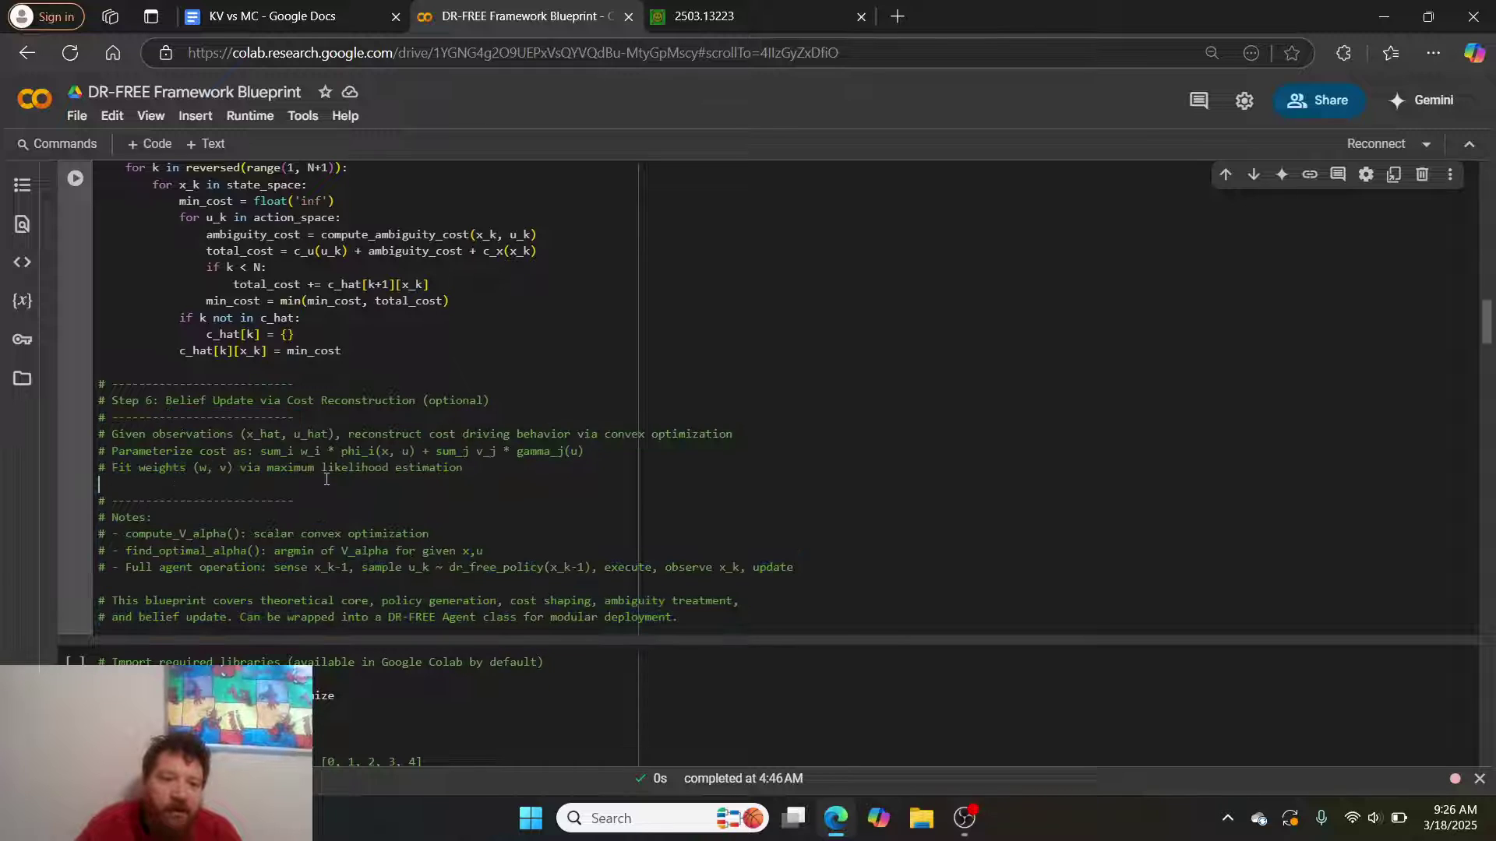
left_click_drag(466, 469, 79, 401)
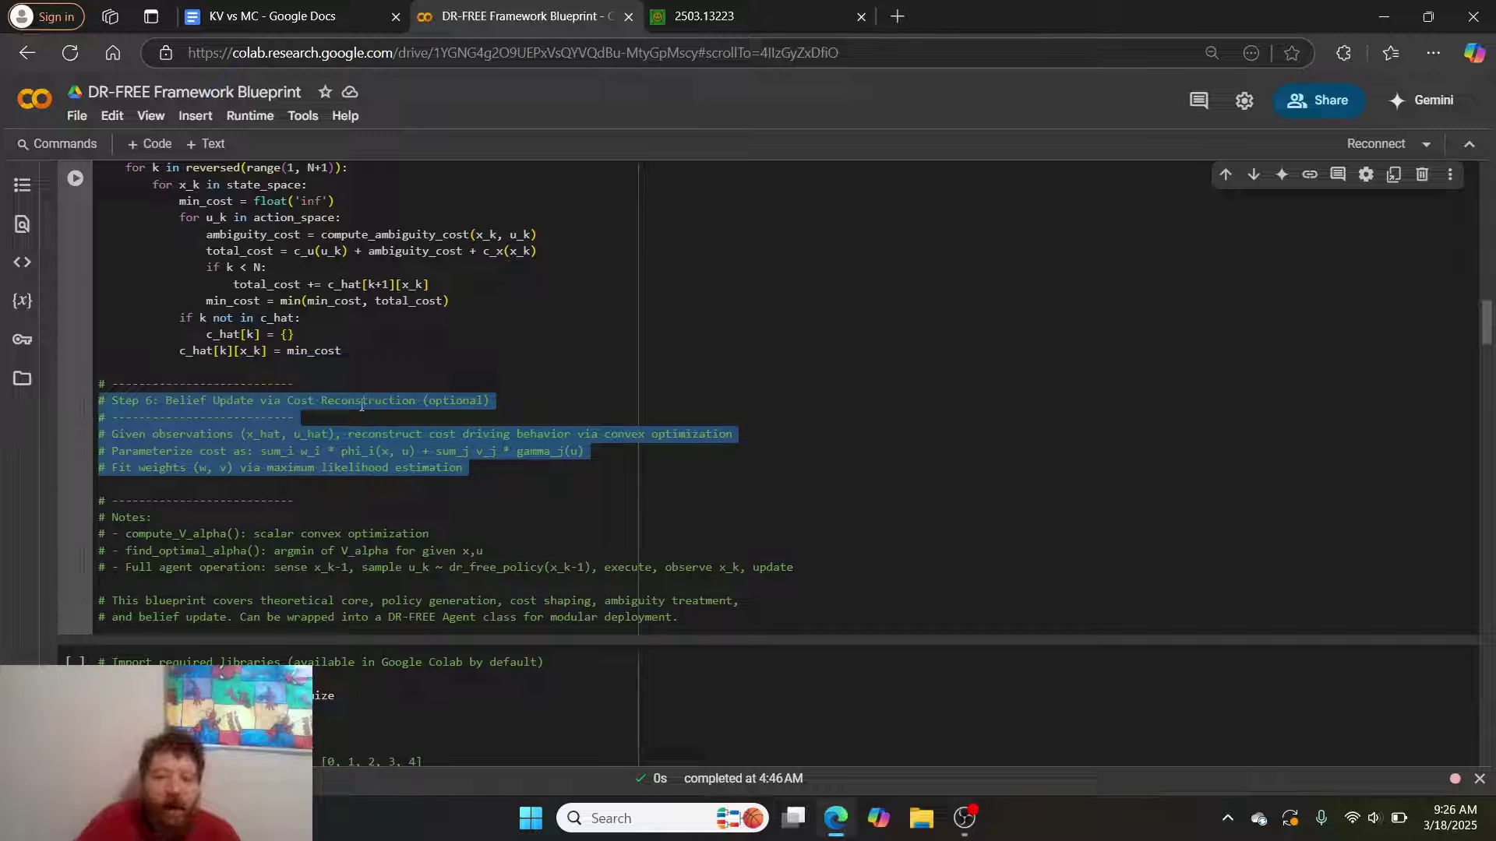
scroll(369, 404, "down", 3)
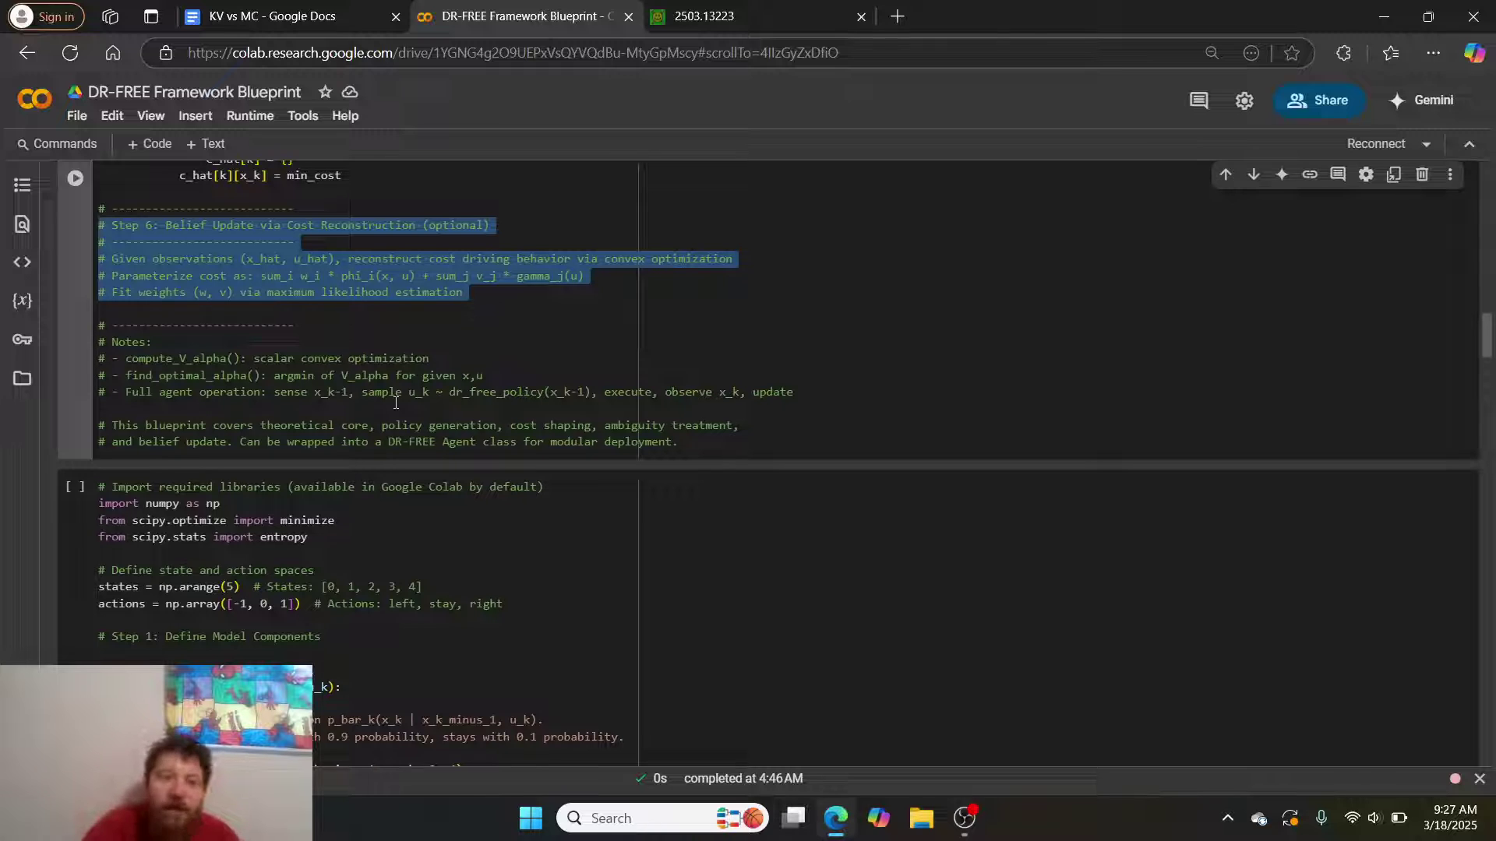
left_click_drag(545, 455, 13, 7)
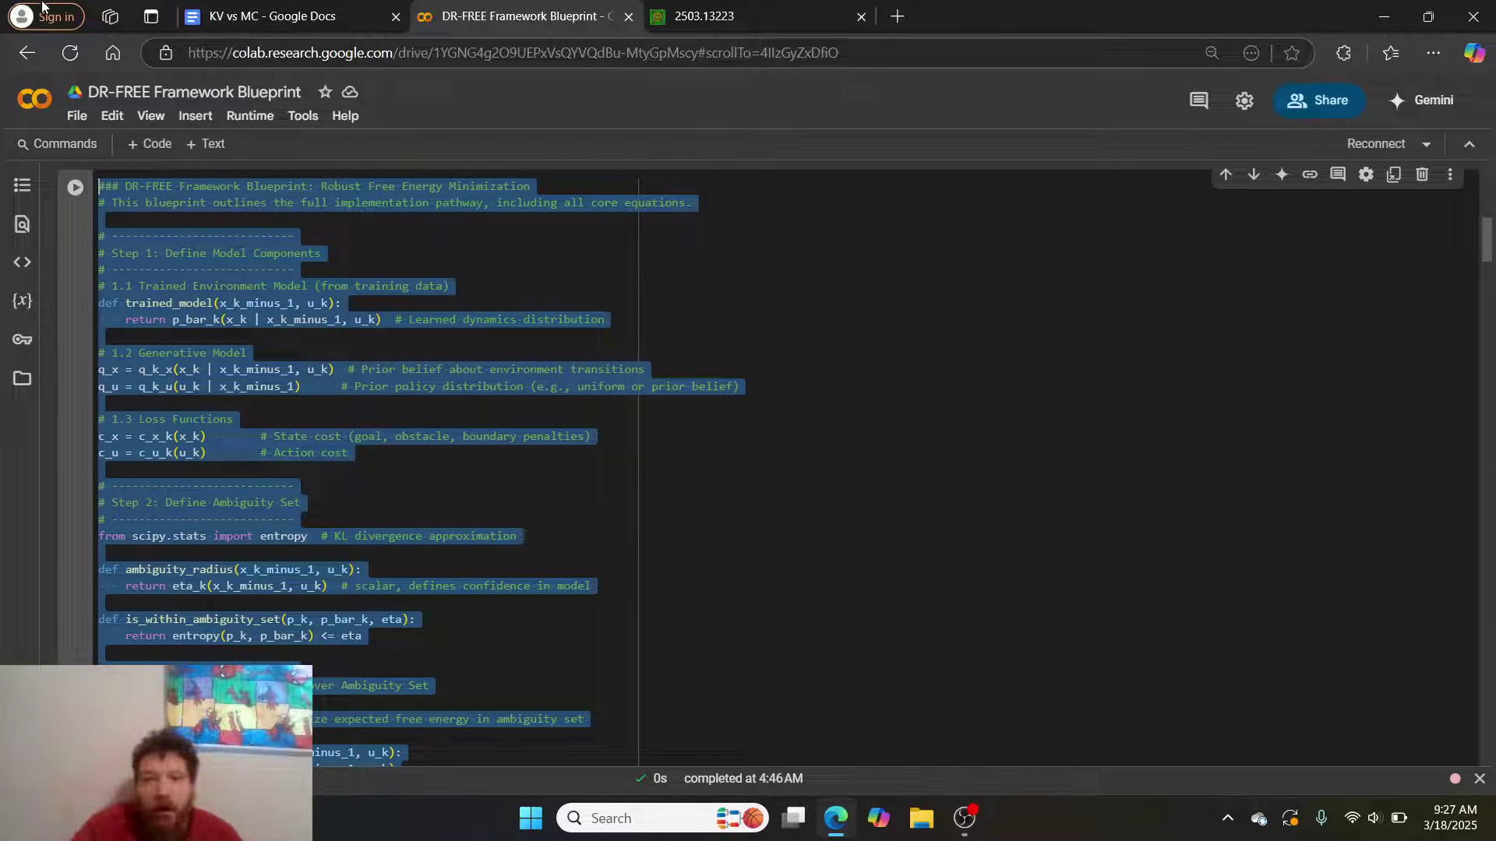
left_click(703, 16)
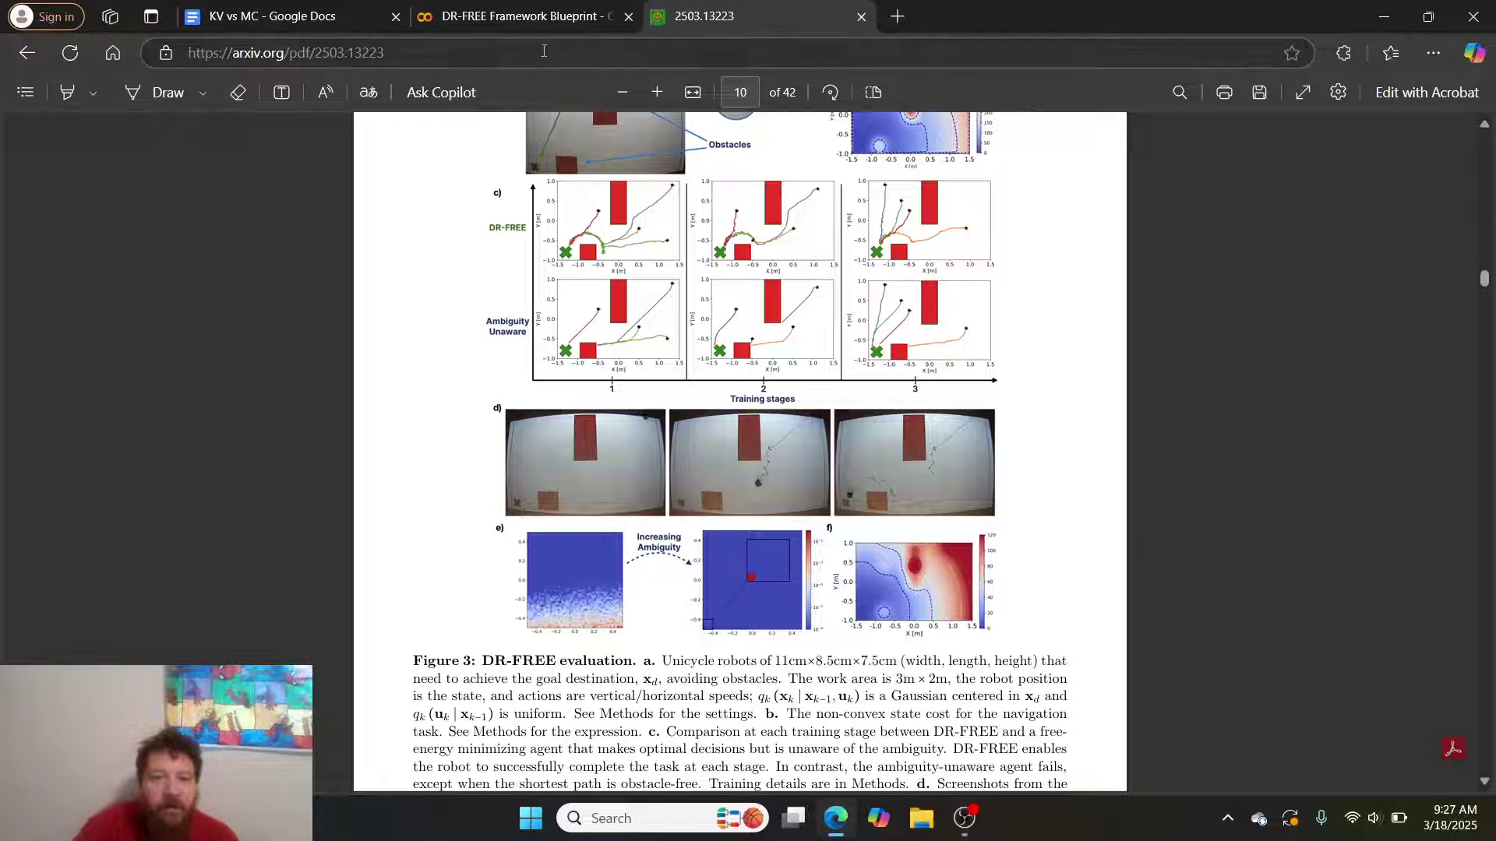
left_click(503, 8)
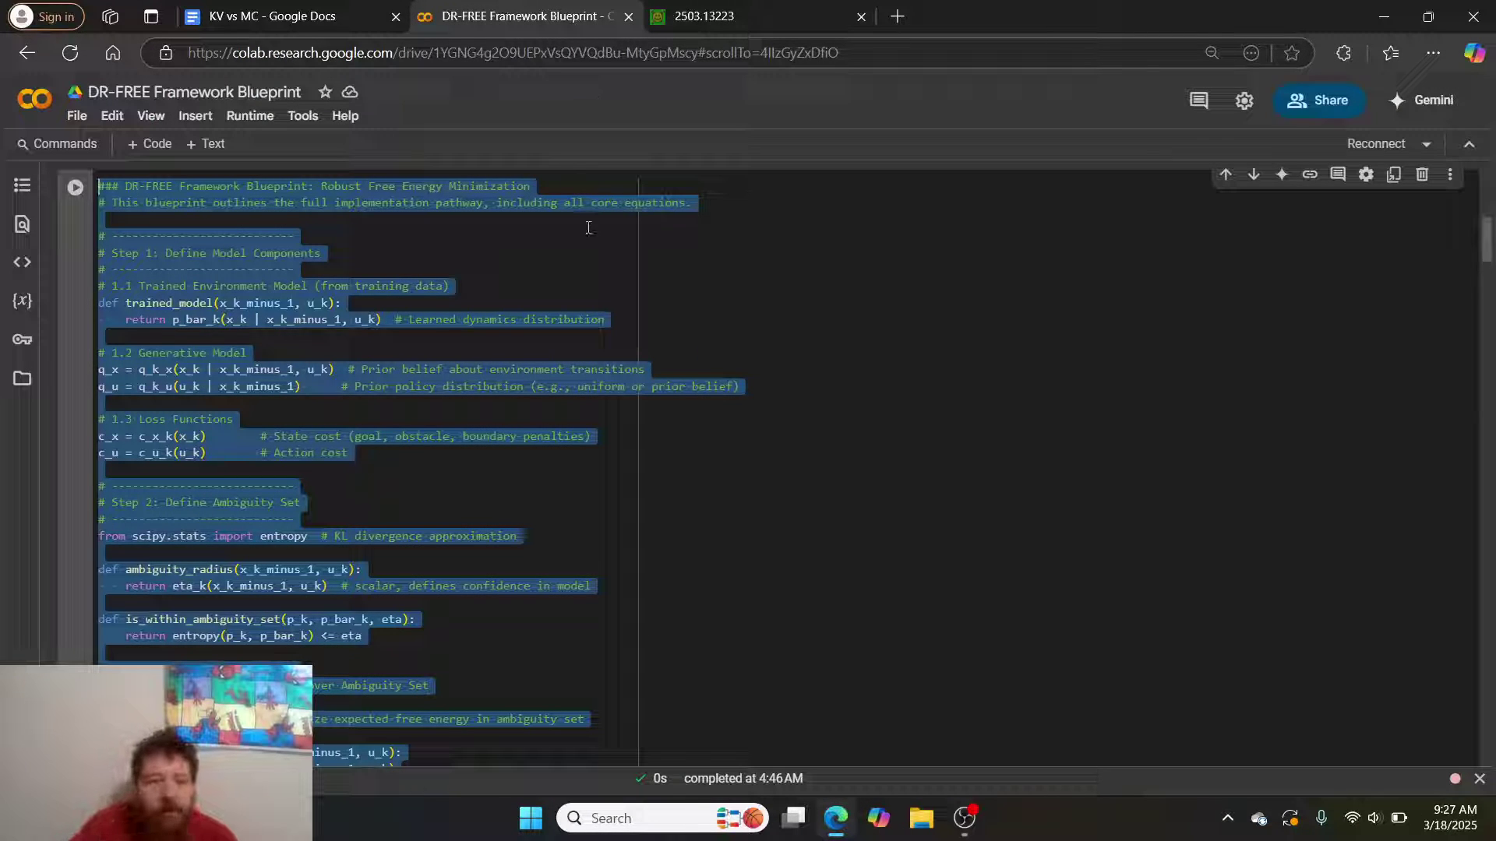
scroll(587, 272, "down", 15)
left_click(588, 272)
scroll(588, 271, "down", 8)
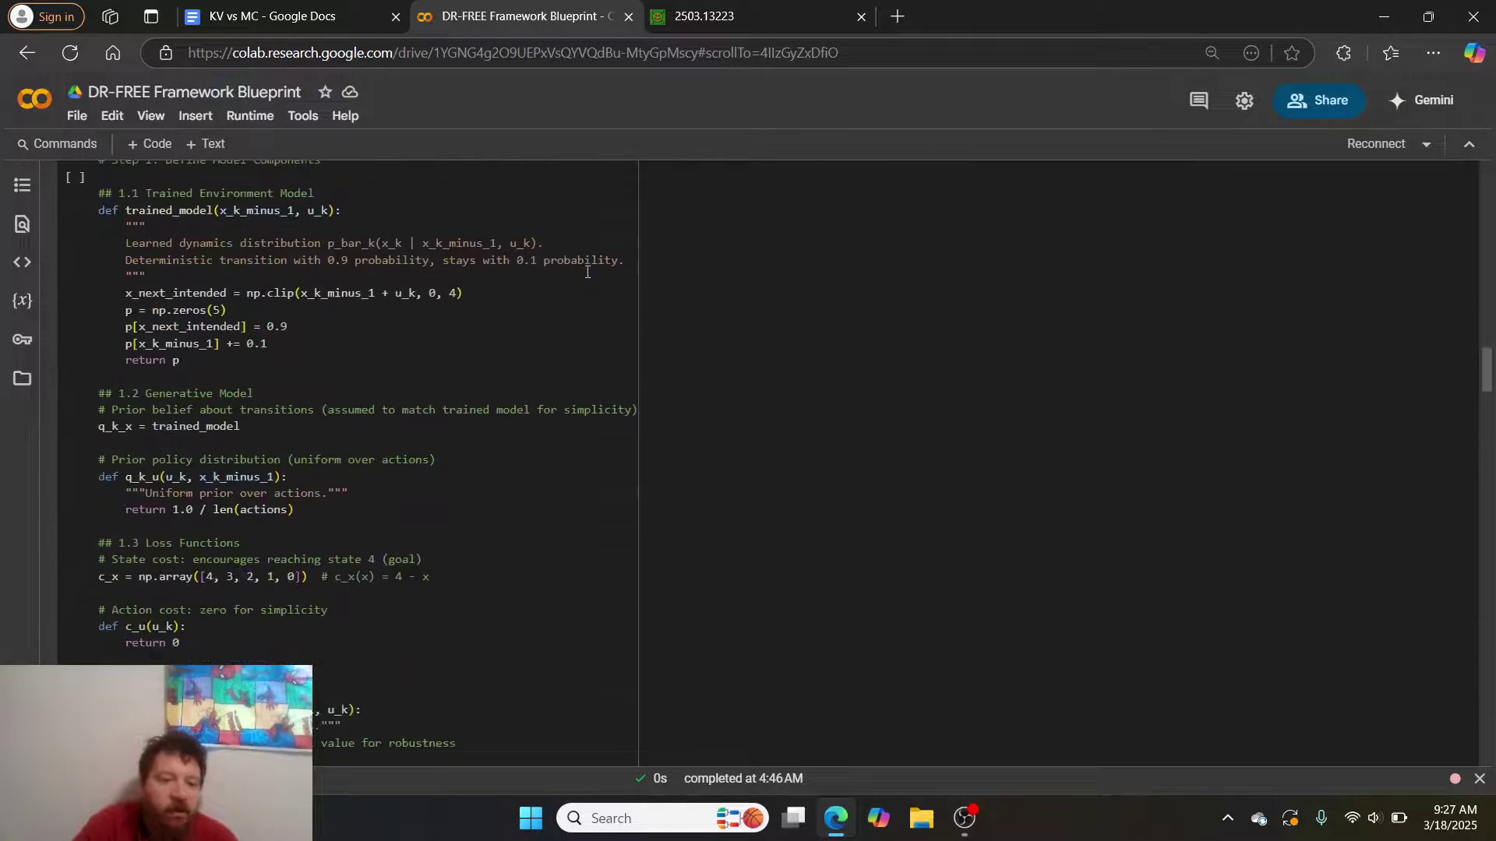
scroll(534, 364, "up", 2)
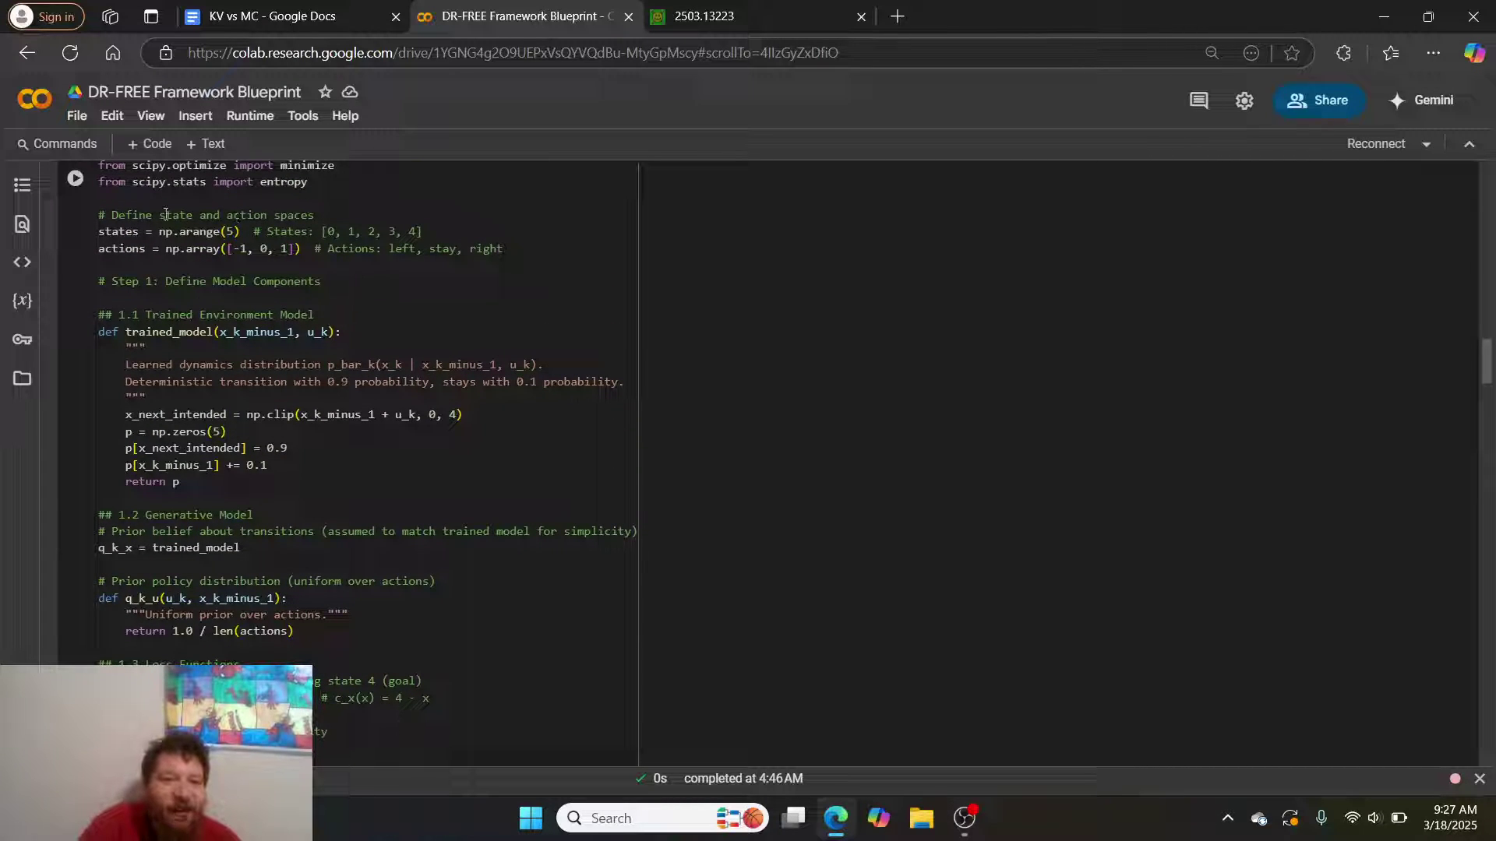
scroll(300, 282, "up", 2)
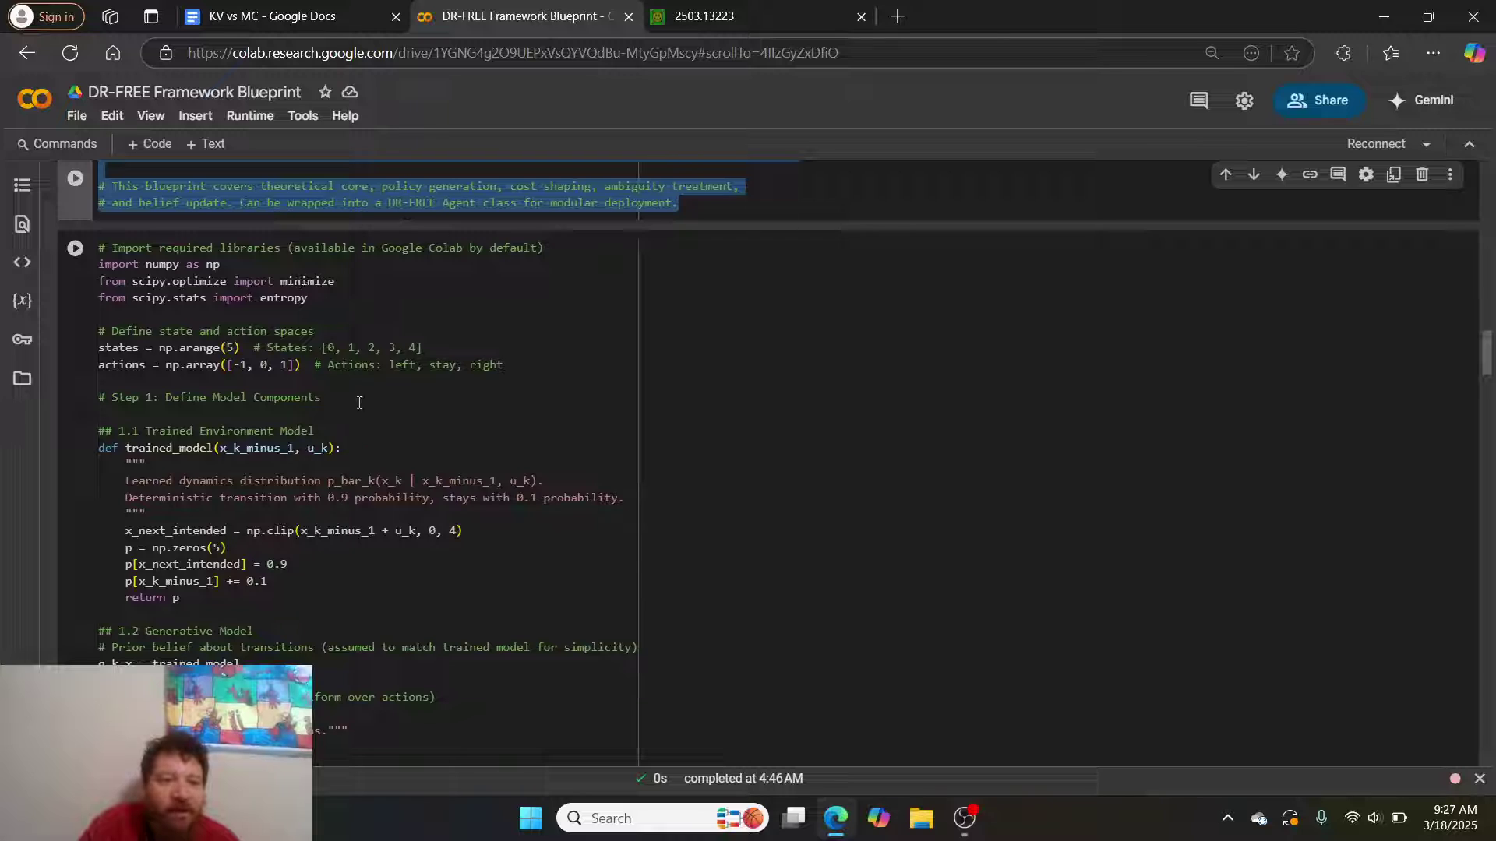
left_click(304, 567)
scroll(304, 572, "down", 7)
scroll(304, 575, "down", 1)
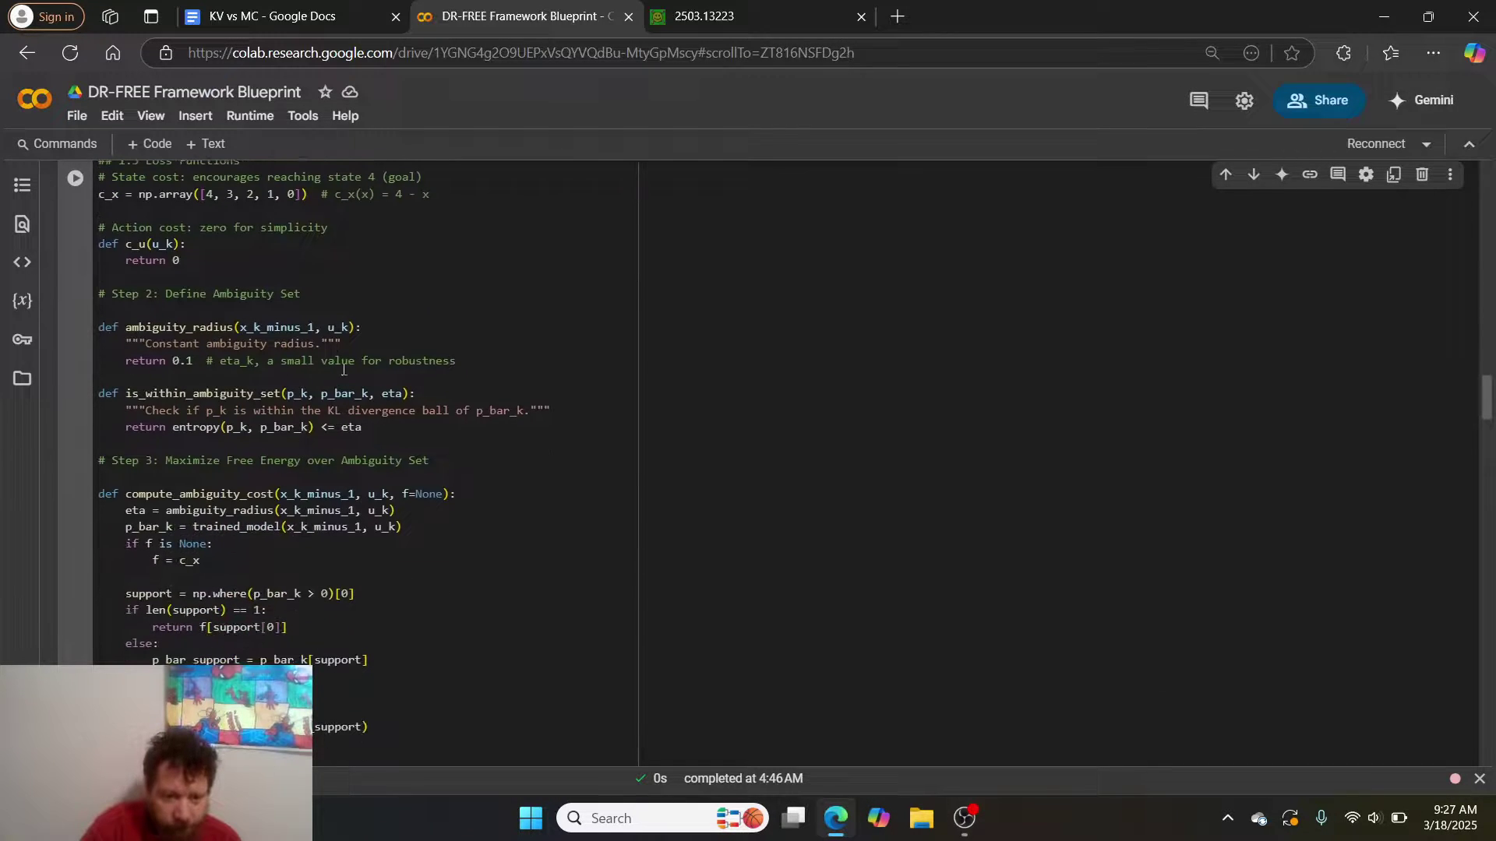
scroll(434, 356, "down", 5)
scroll(433, 356, "down", 8)
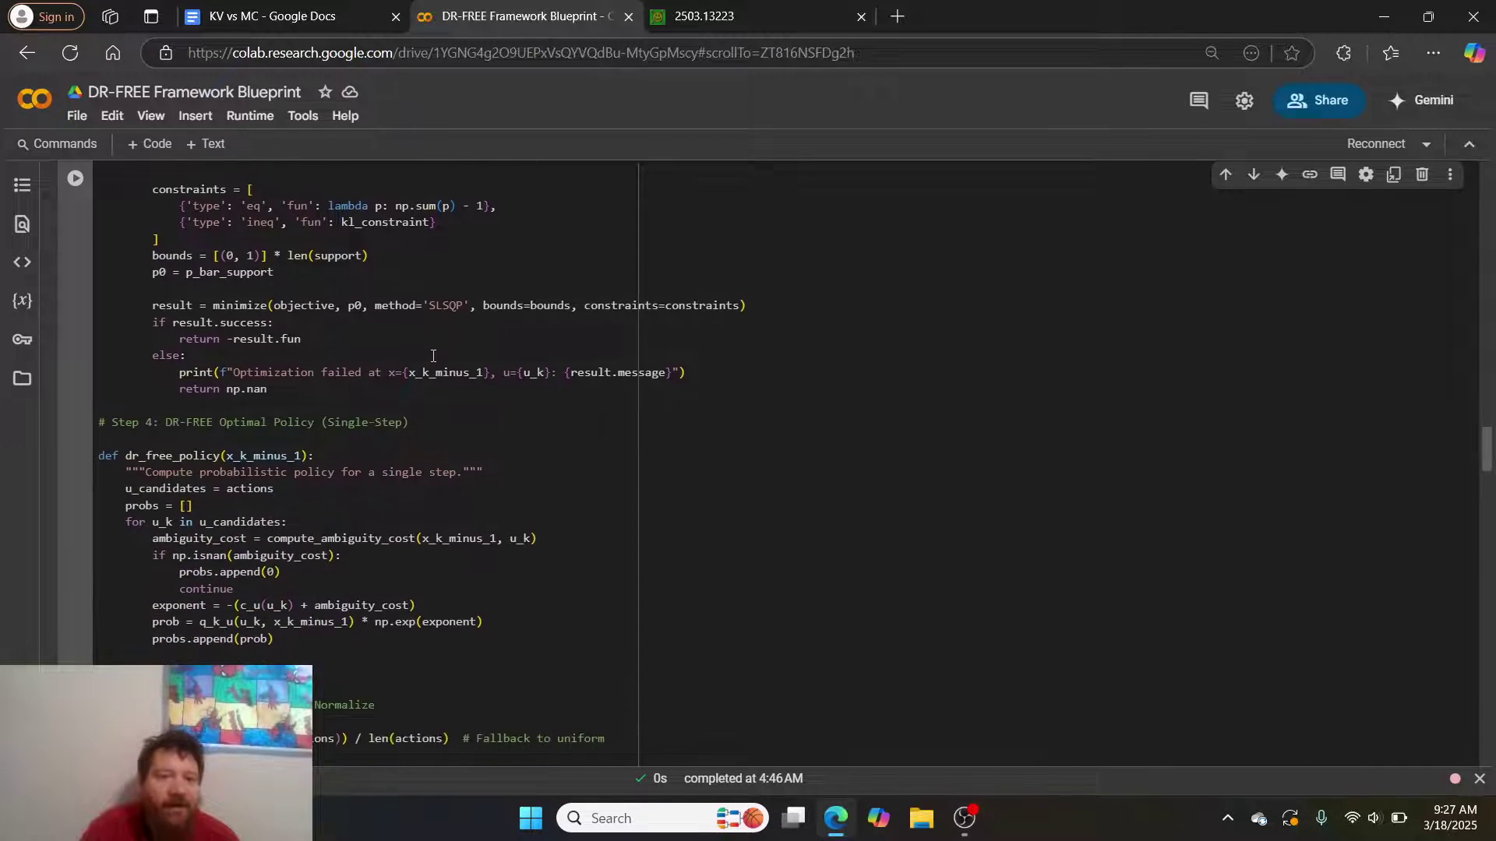
scroll(433, 356, "down", 8)
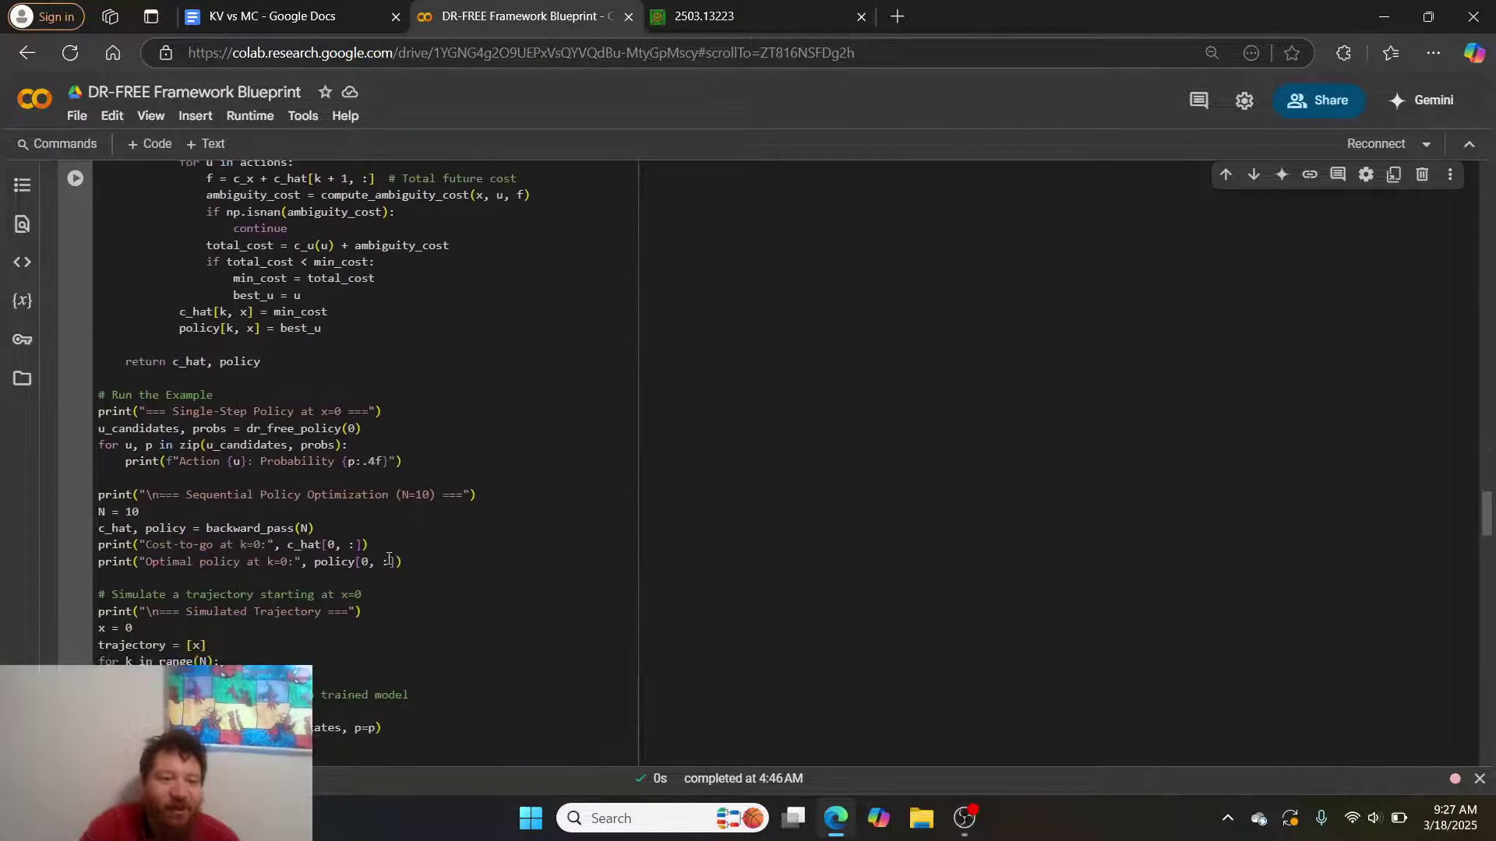
scroll(301, 318, "up", 4)
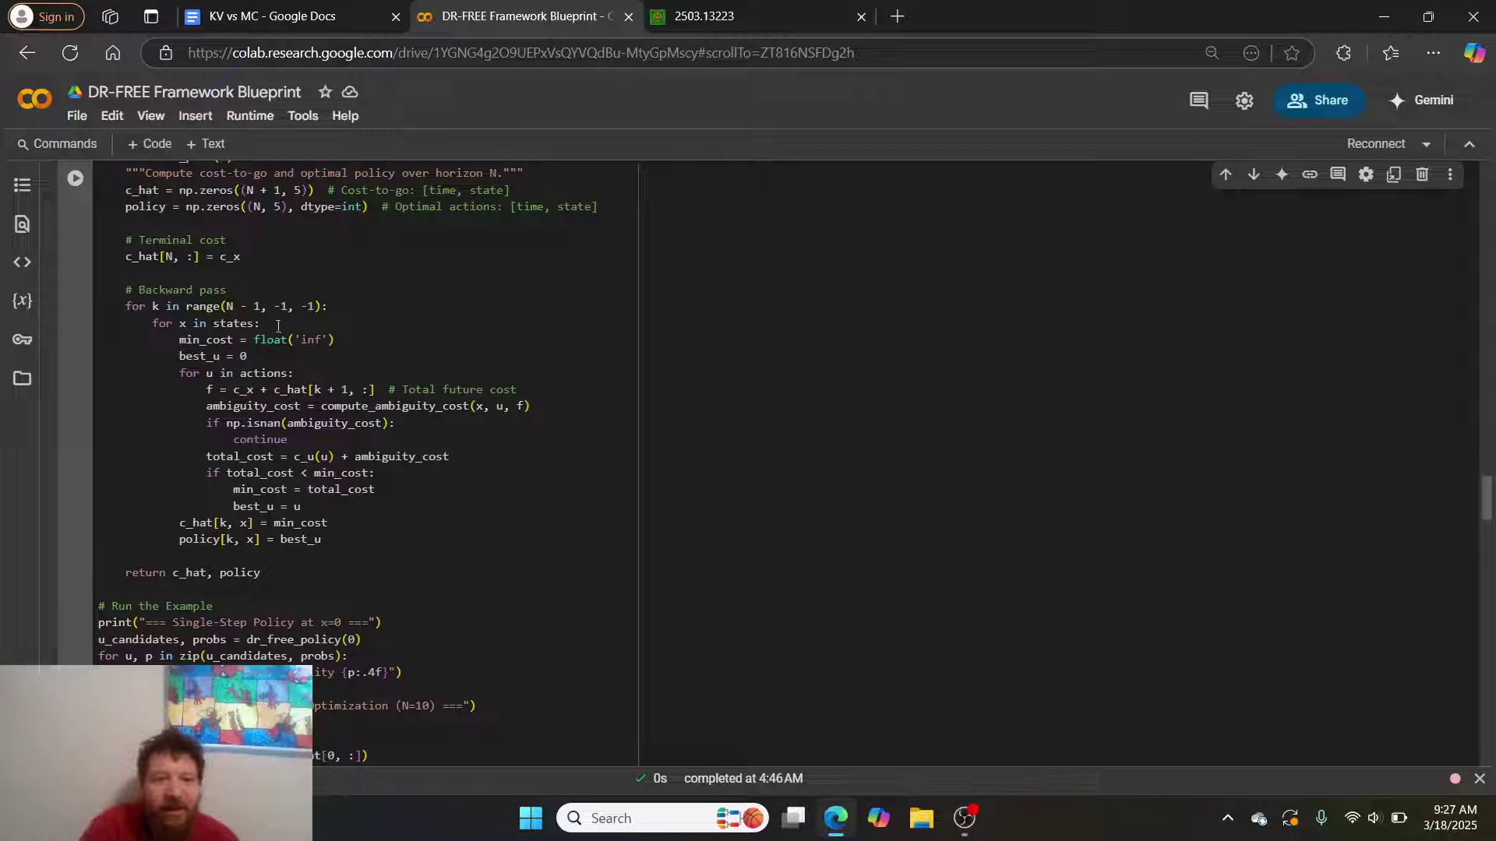
scroll(278, 326, "up", 3)
scroll(324, 654, "down", 2)
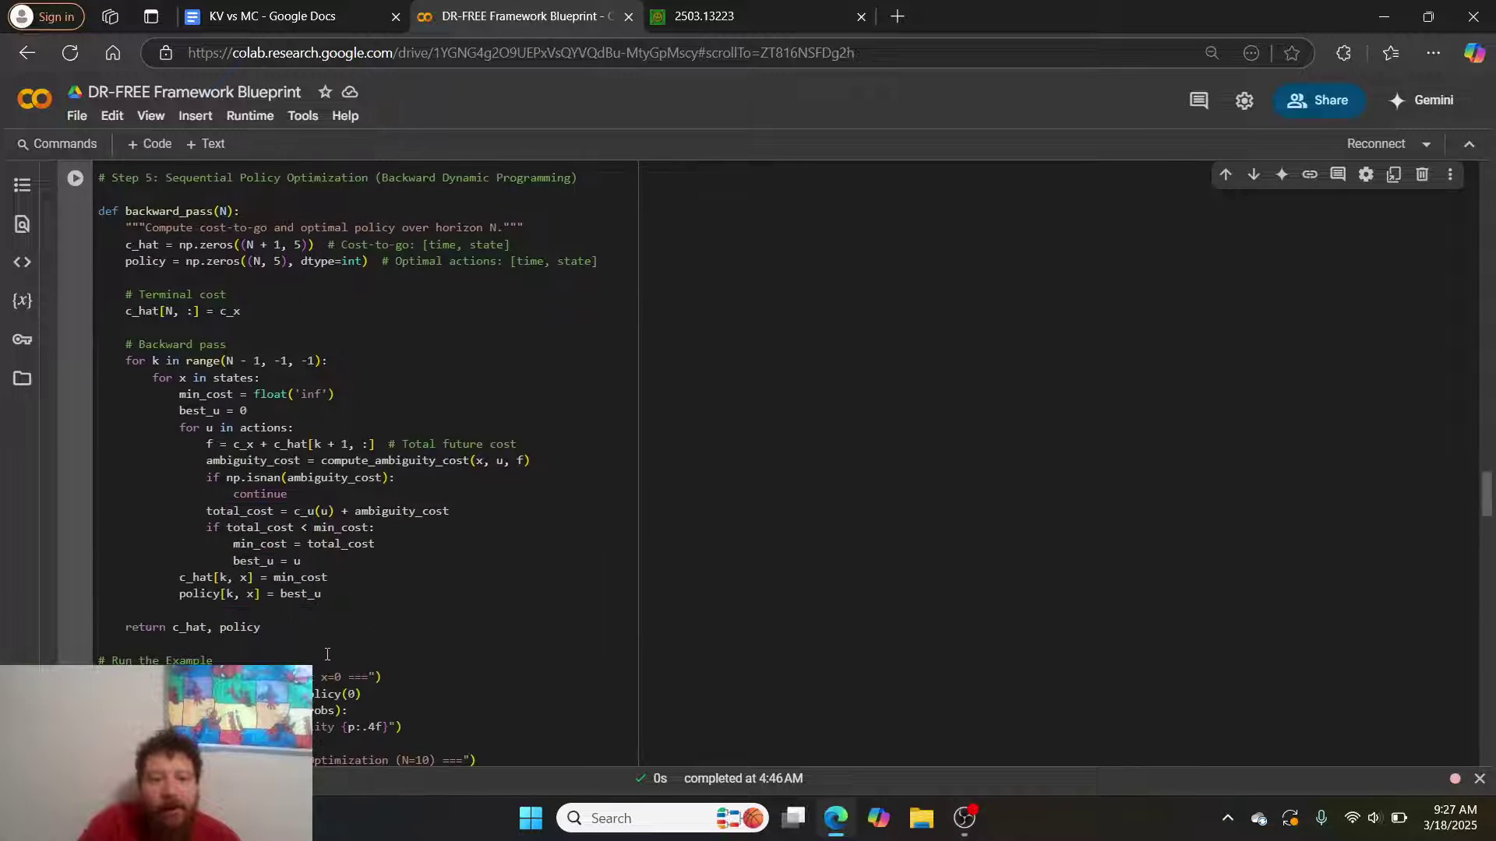
left_click_drag(324, 612, 2, 357)
scroll(113, 391, "down", 3)
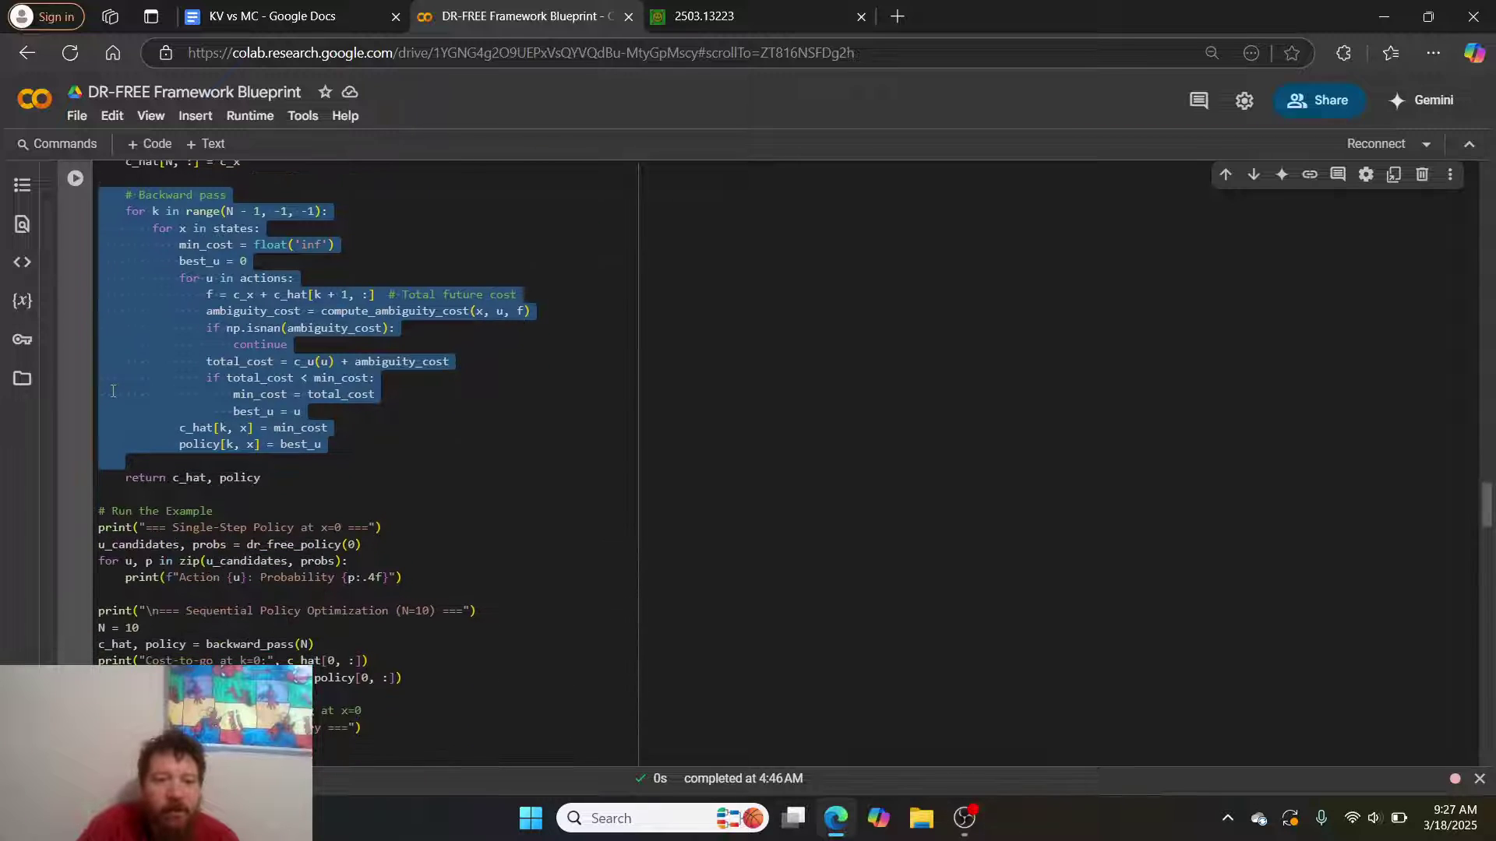
scroll(113, 391, "down", 5)
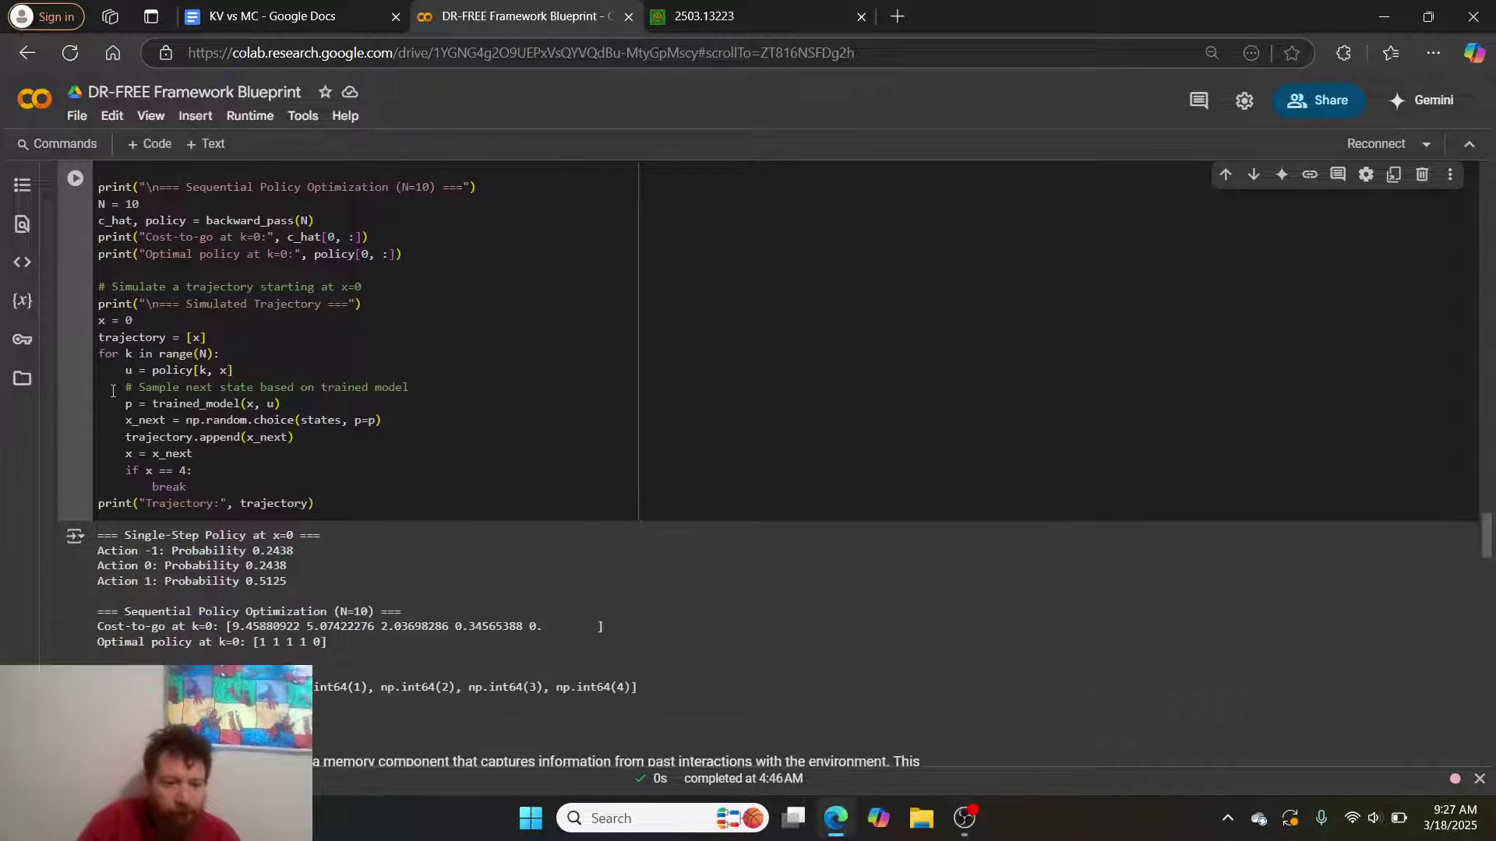
left_click_drag(651, 644, 257, 433)
left_click_drag(172, 453, 171, 460)
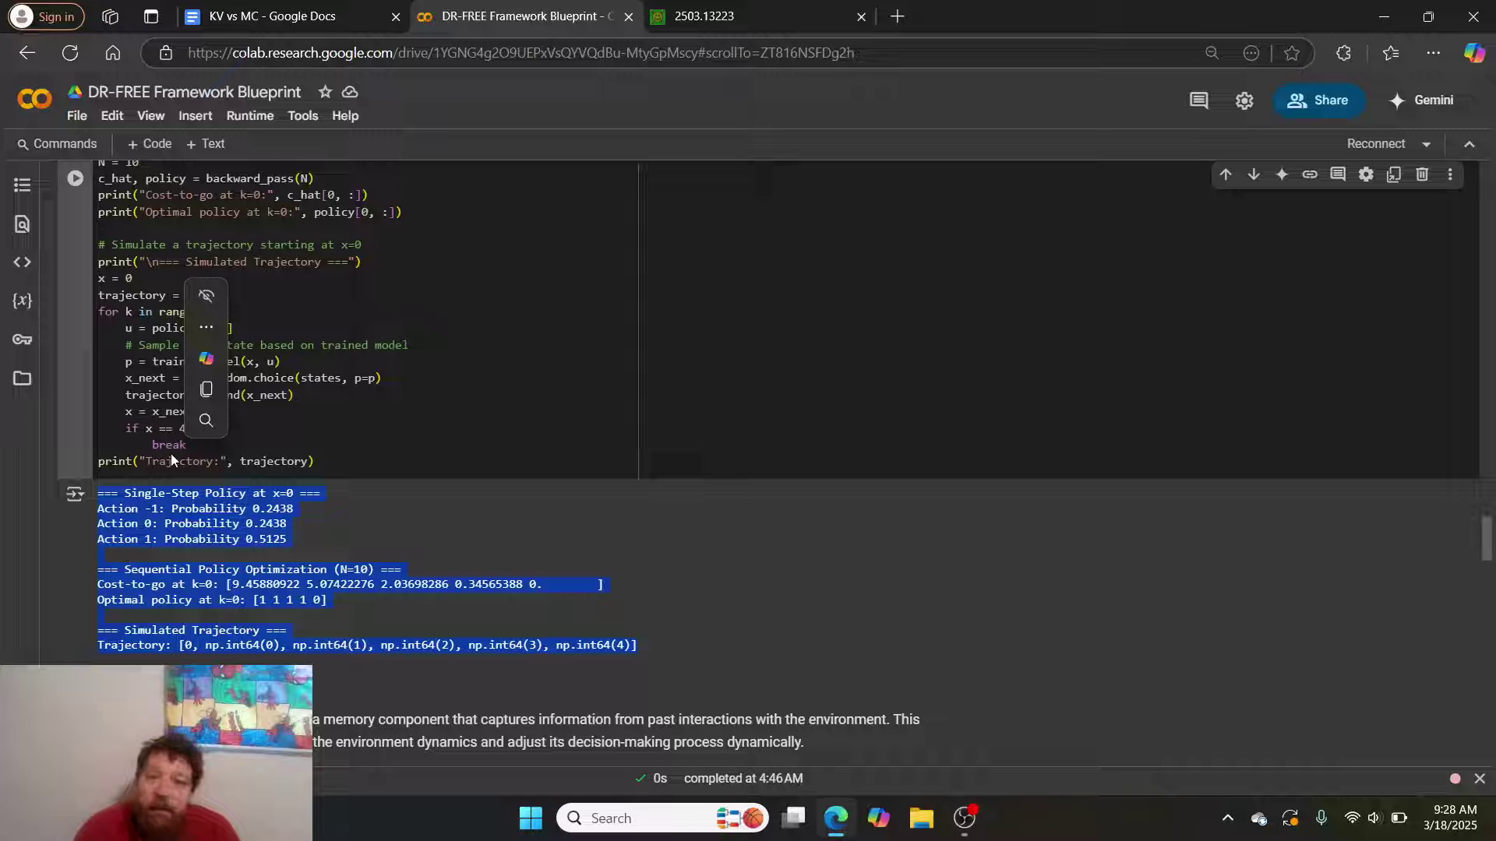
Step: Clear the output selection and scroll back and forth through the implementation cell
scroll(171, 454, "down", 1)
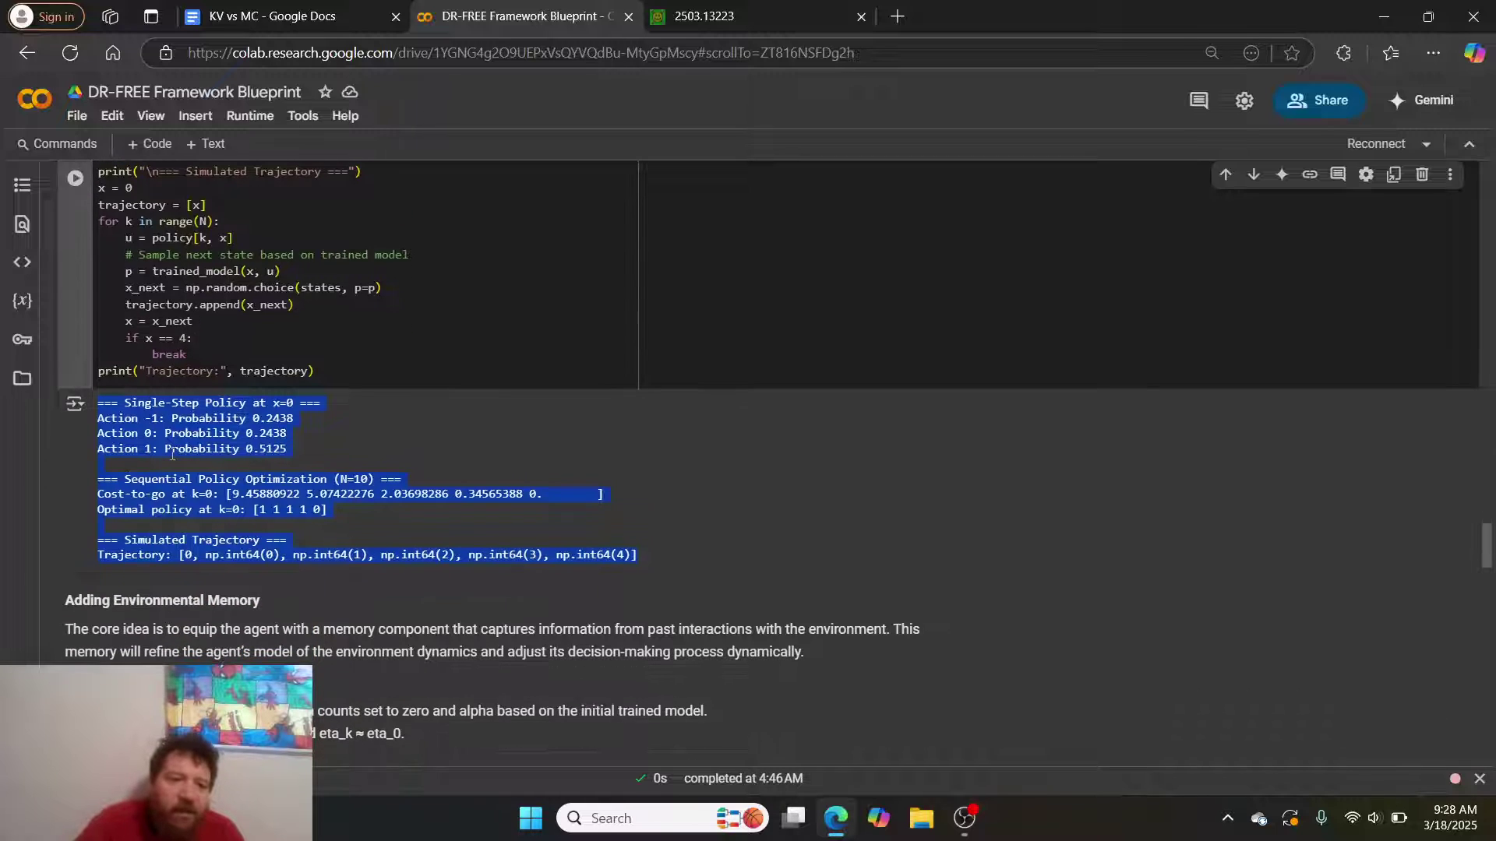
left_click(378, 469)
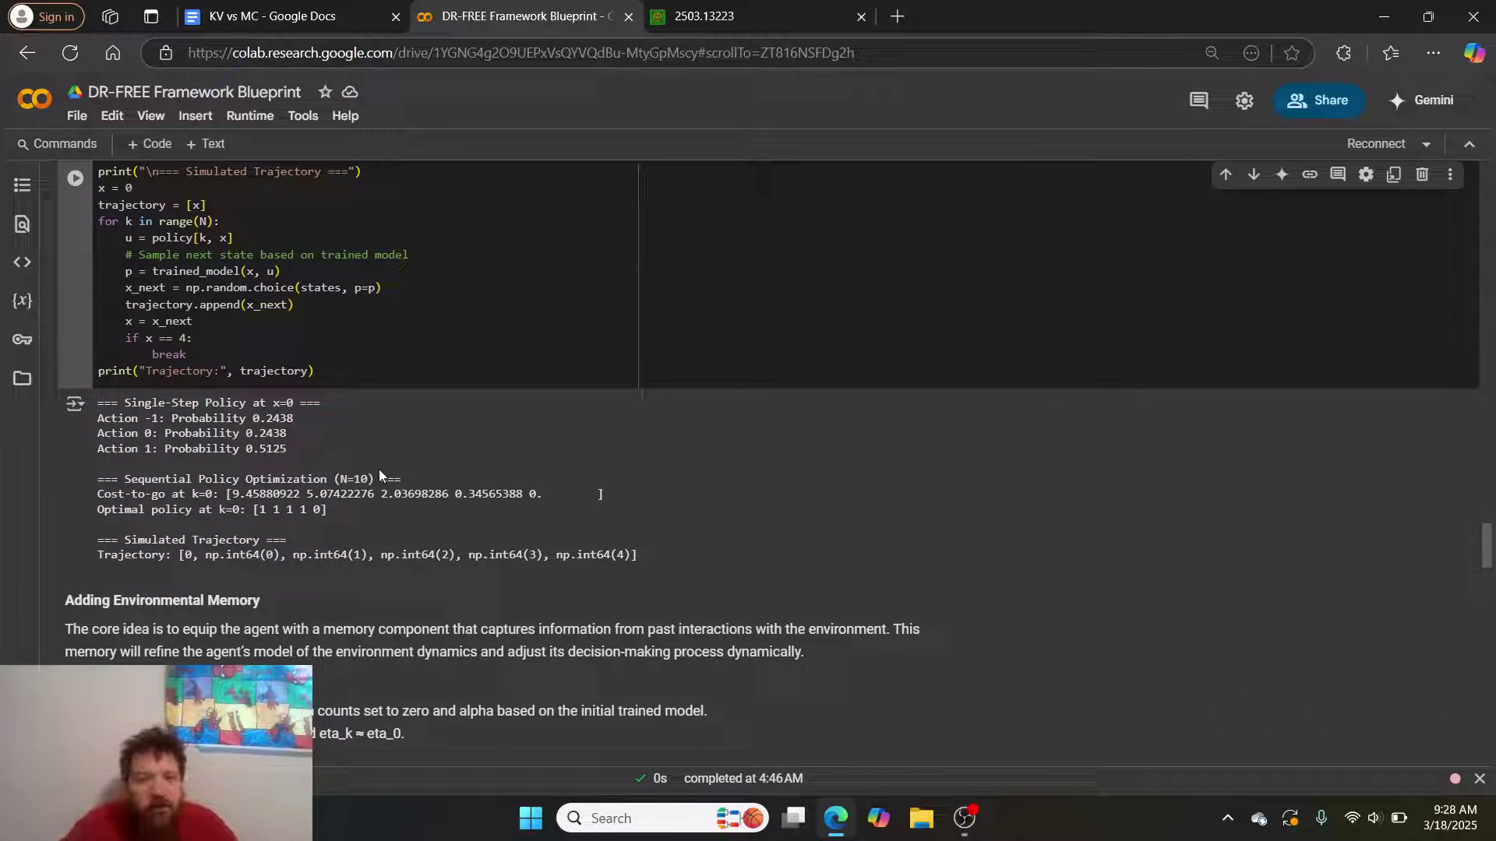
scroll(334, 375, "up", 10)
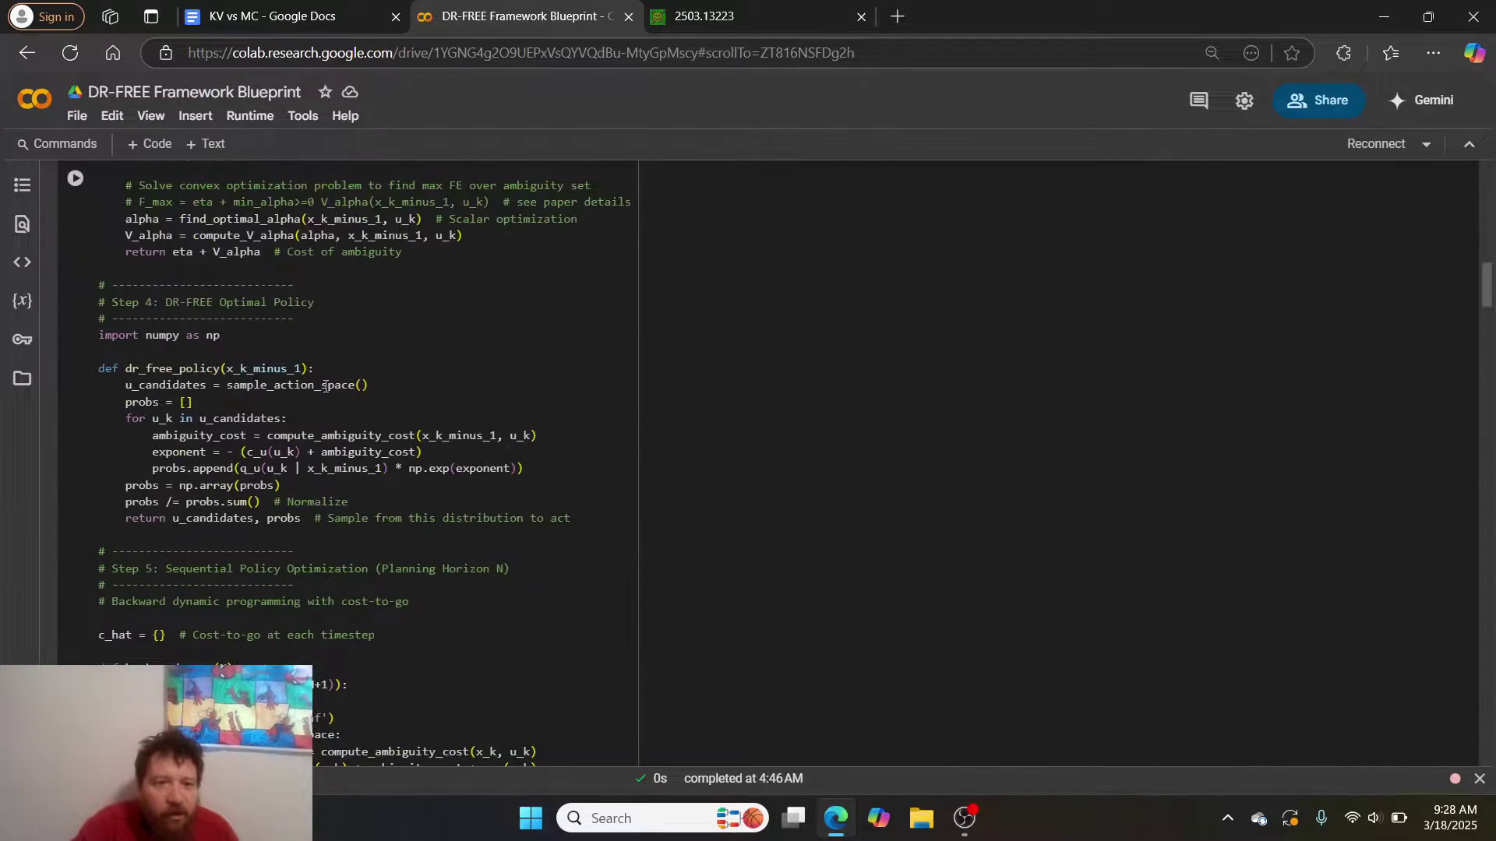
scroll(334, 375, "down", 9)
scroll(340, 399, "up", 4)
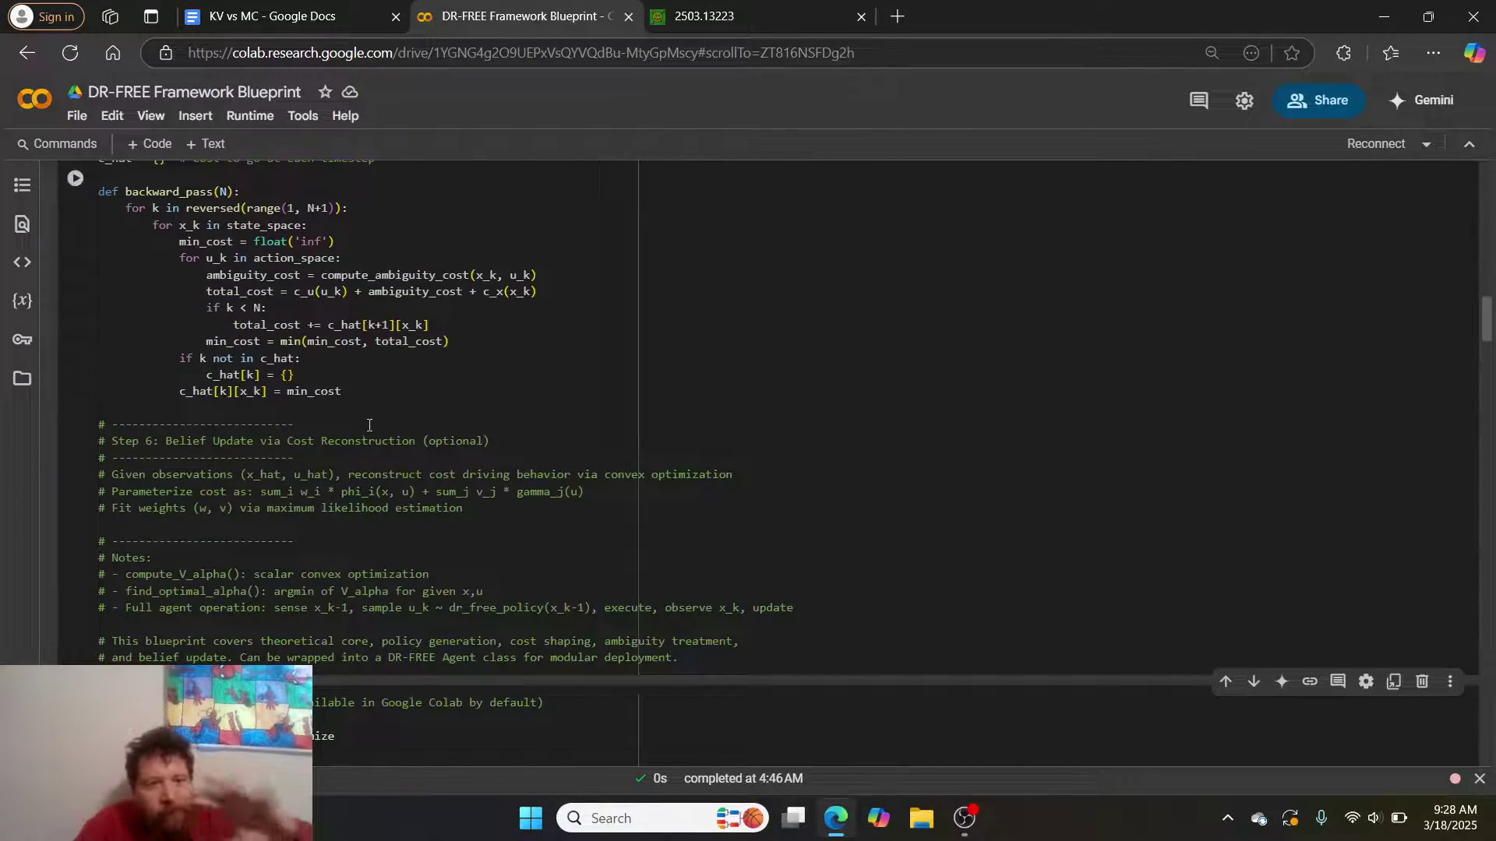
scroll(369, 425, "down", 3)
scroll(369, 425, "up", 4)
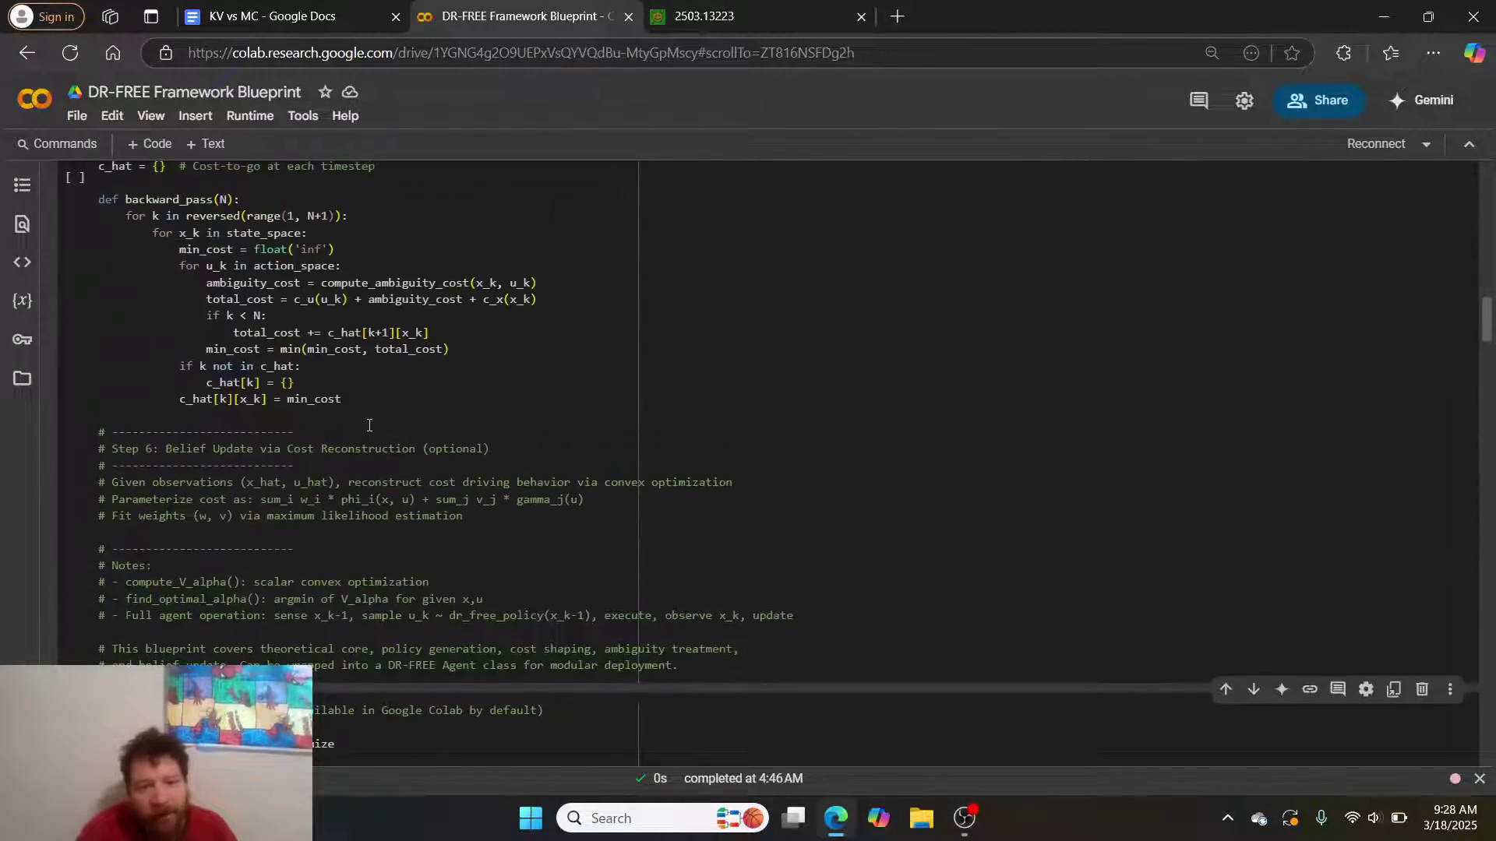
scroll(364, 444, "down", 4)
Step: Highlight the two scipy import lines, then select the printed results through the simulated trajectory
left_click_drag(364, 437, 89, 411)
scroll(276, 485, "down", 10)
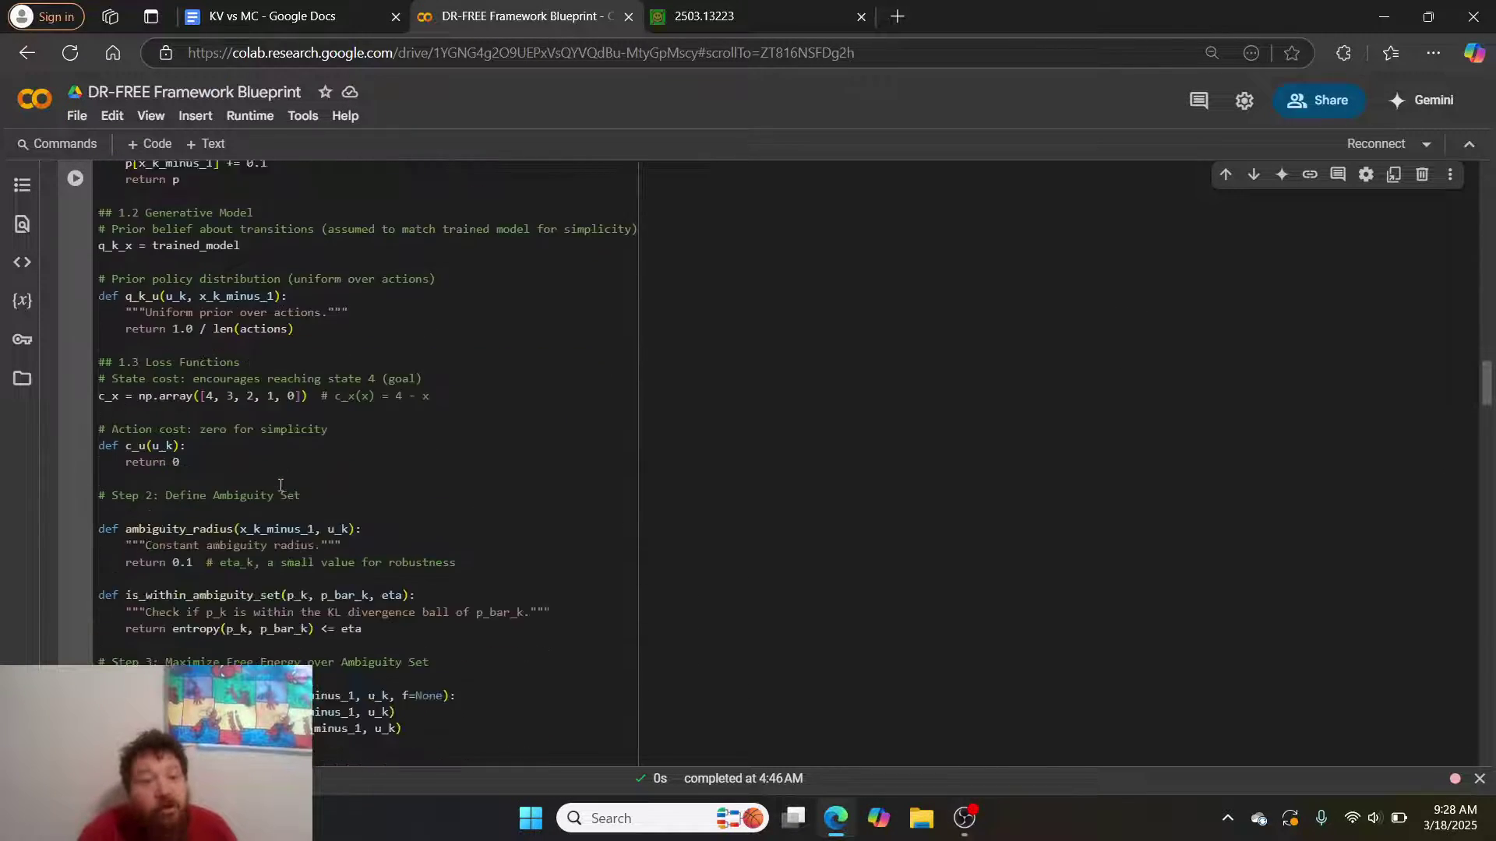
scroll(280, 484, "down", 15)
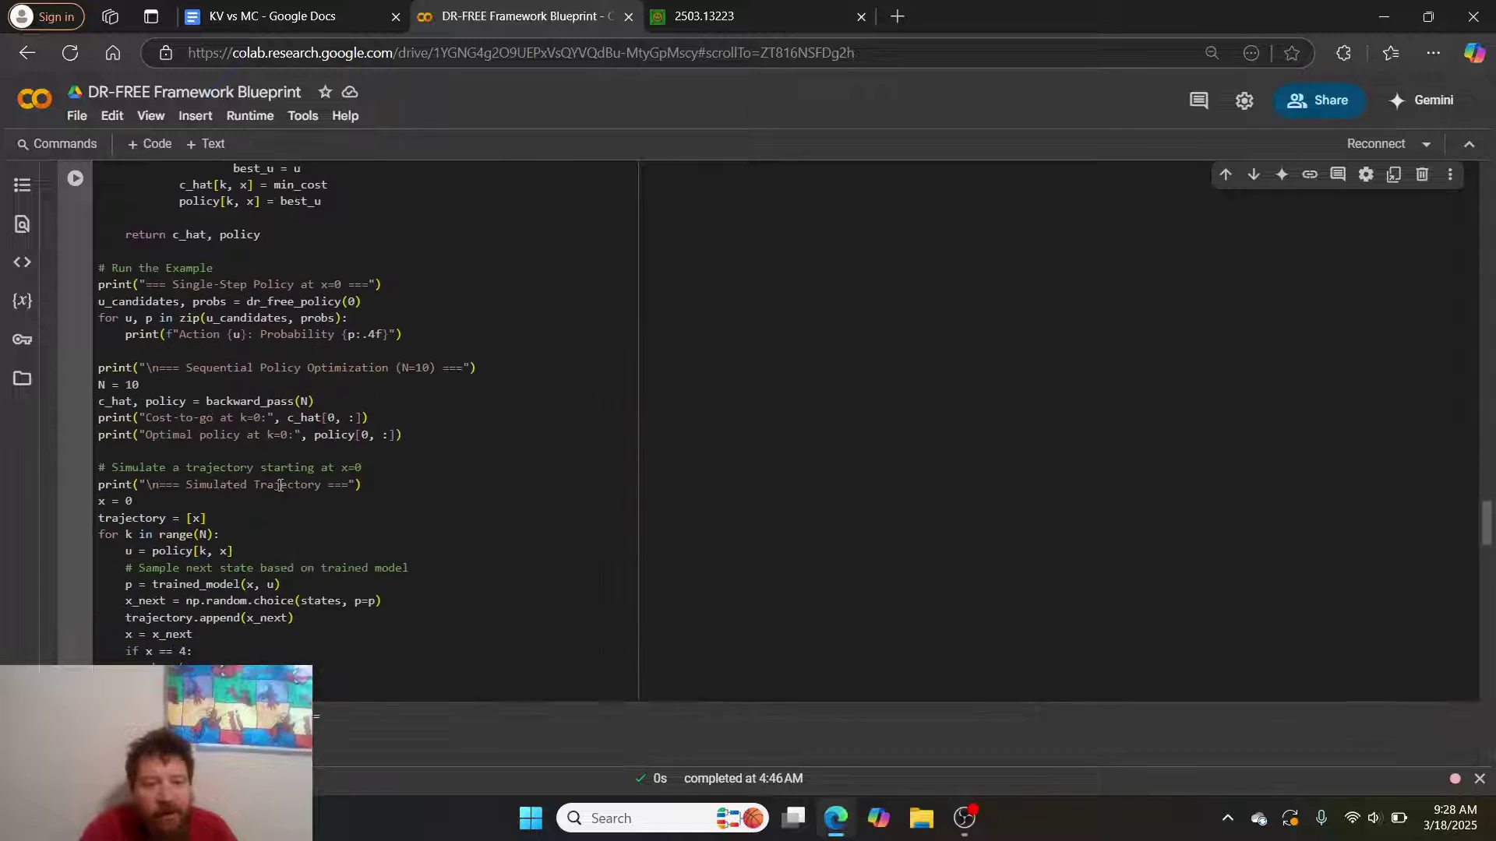
scroll(280, 484, "down", 2)
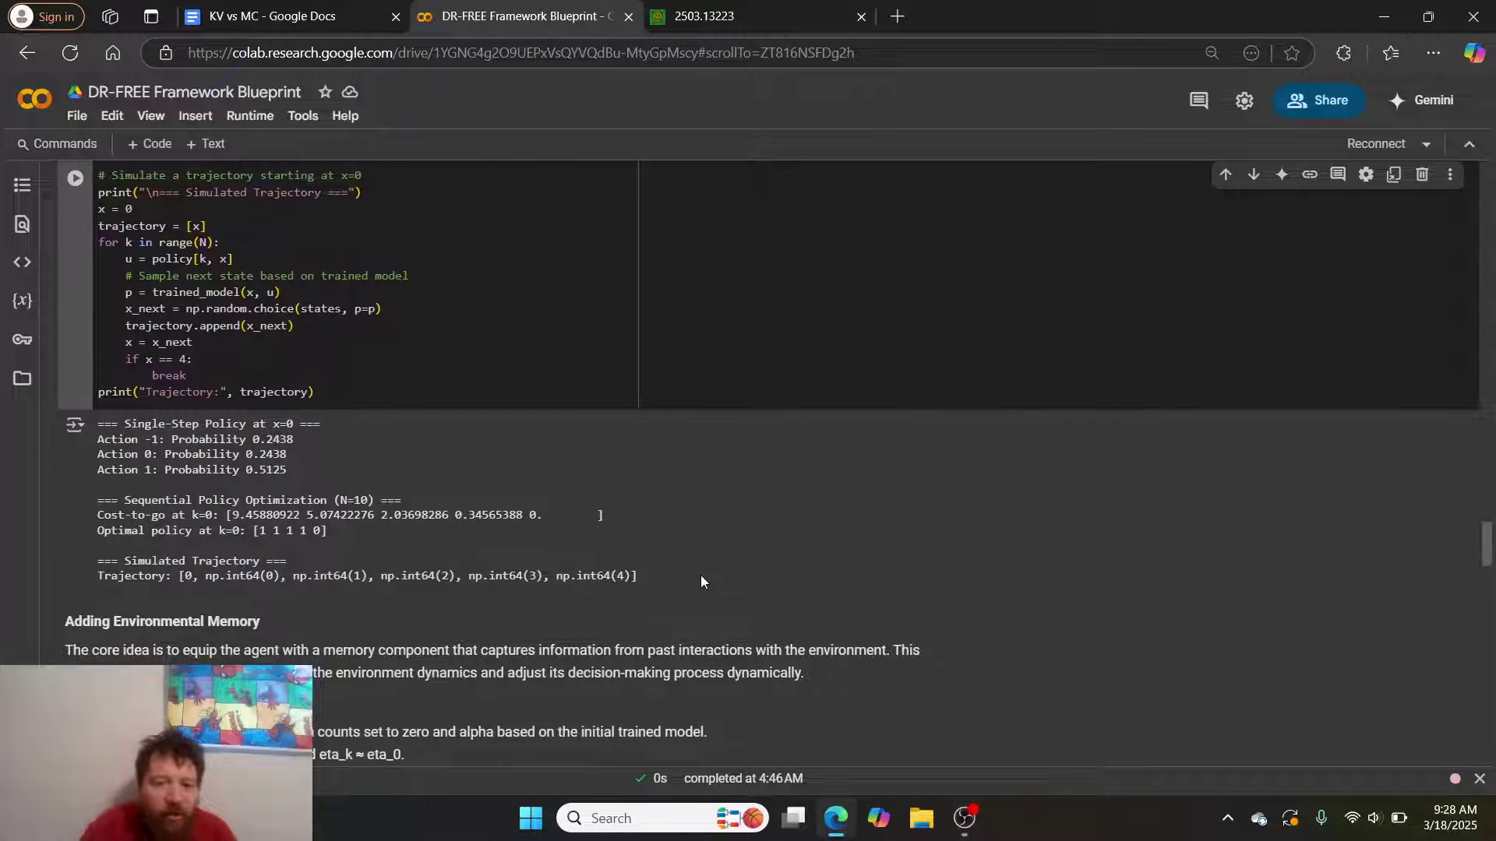
left_click_drag(699, 575, 324, 380)
Step: Scroll down to the Adding Environmental Memory notes and click into them
scroll(506, 497, "down", 6)
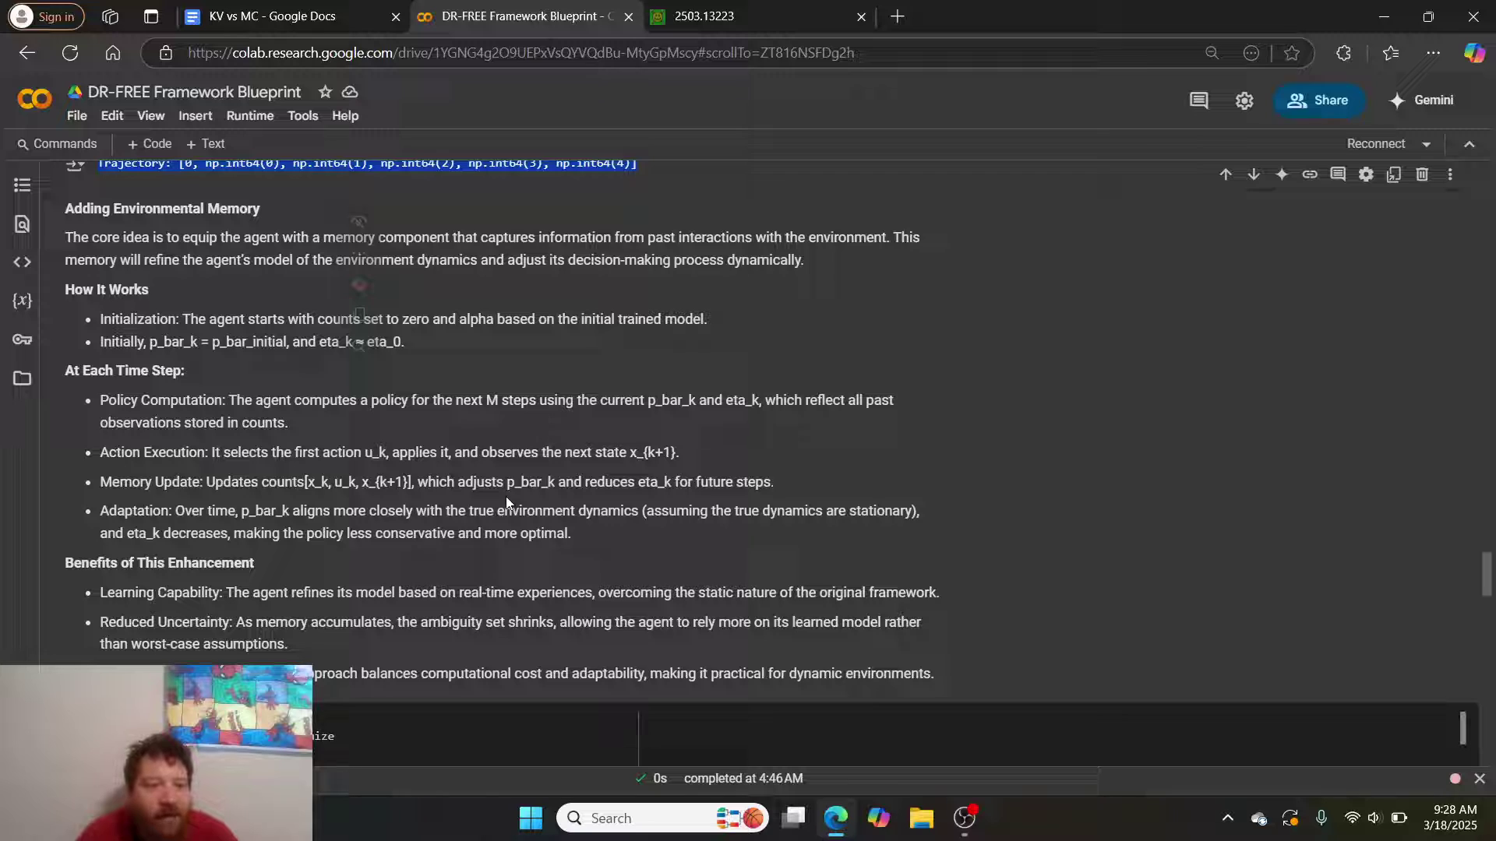
left_click(926, 413)
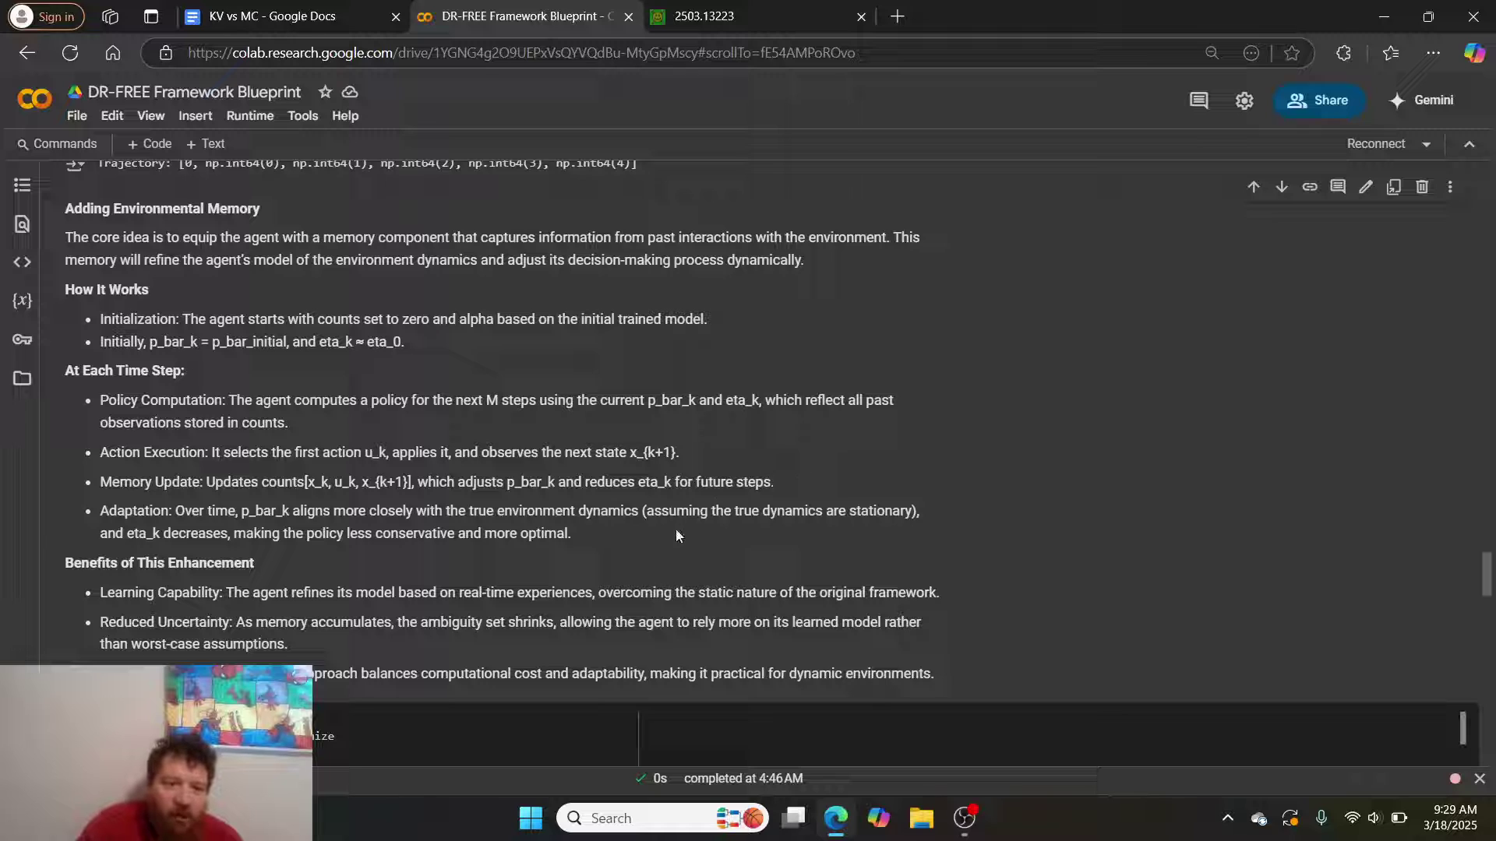
Step: Highlight the How It Works and time-step bullets, then scroll to the memory code cell
left_click_drag(676, 532, 64, 292)
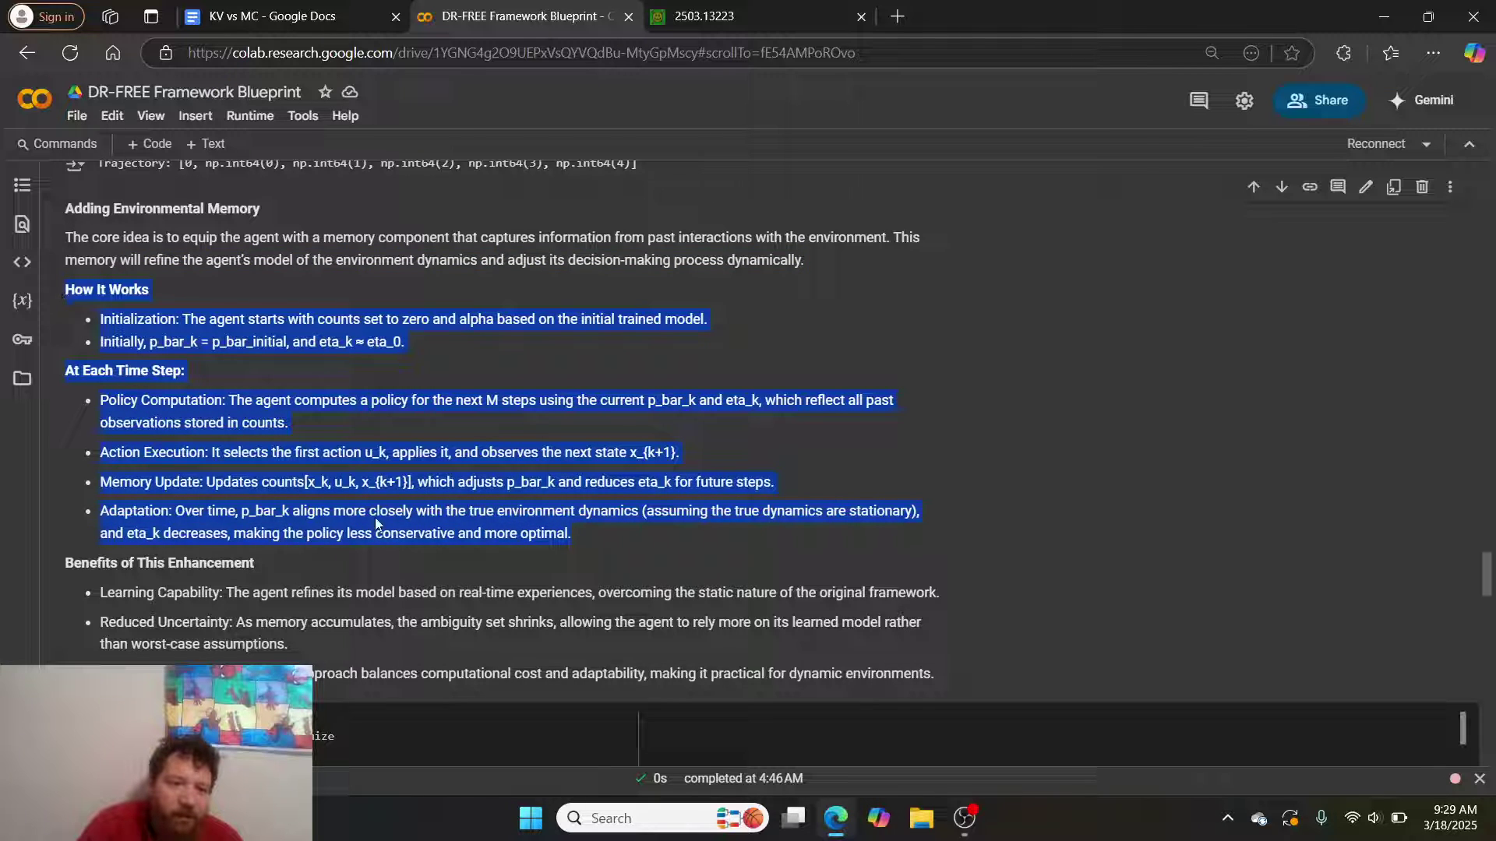
left_click(394, 553)
scroll(395, 553, "down", 3)
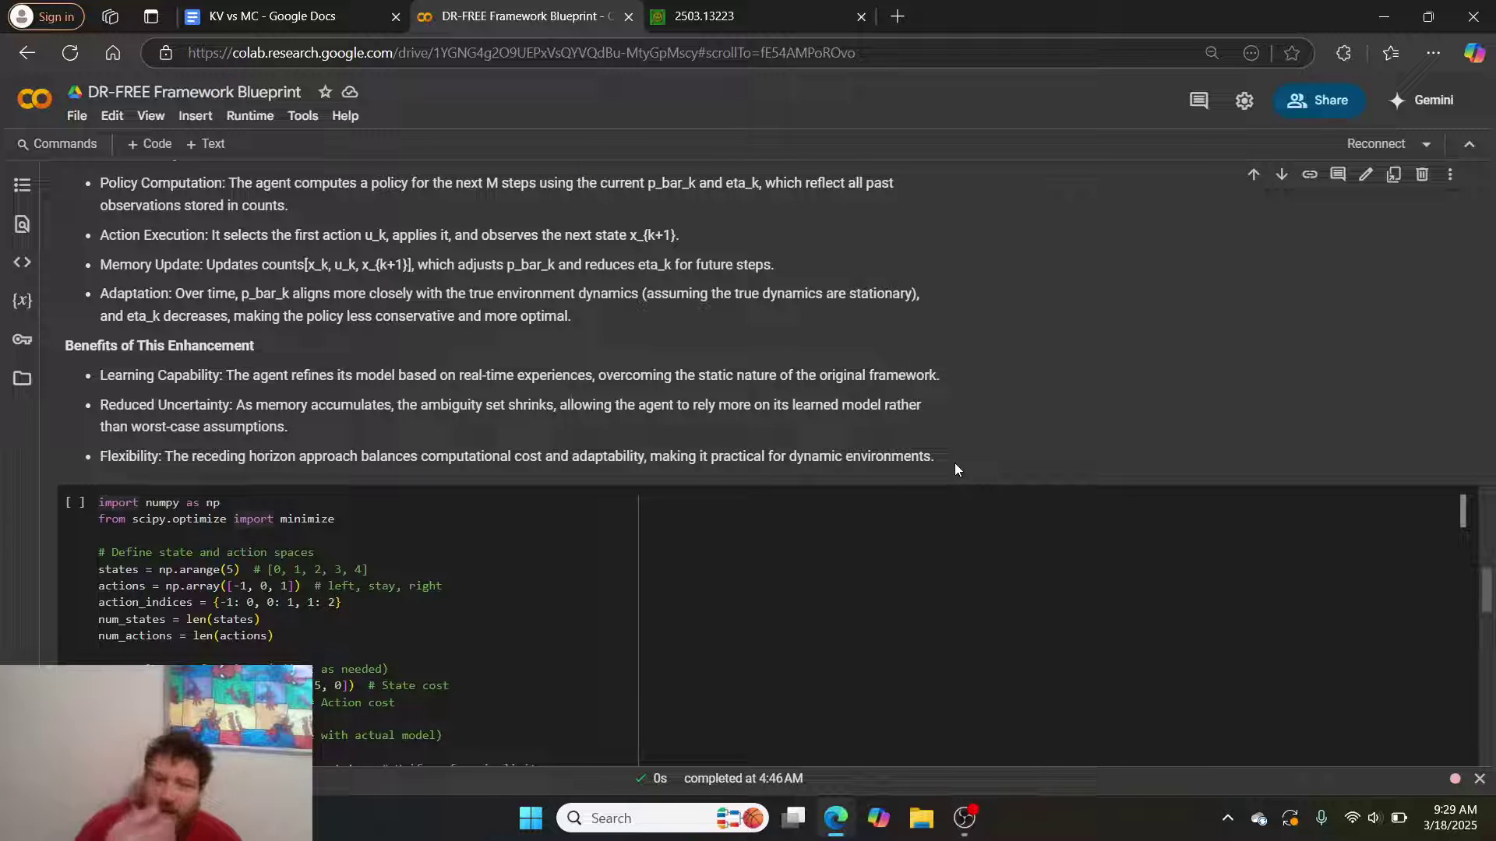
Step: Select the memory cell's setup lines, from 'import numpy' down to the action cost function
left_click_drag(398, 709, 77, 480)
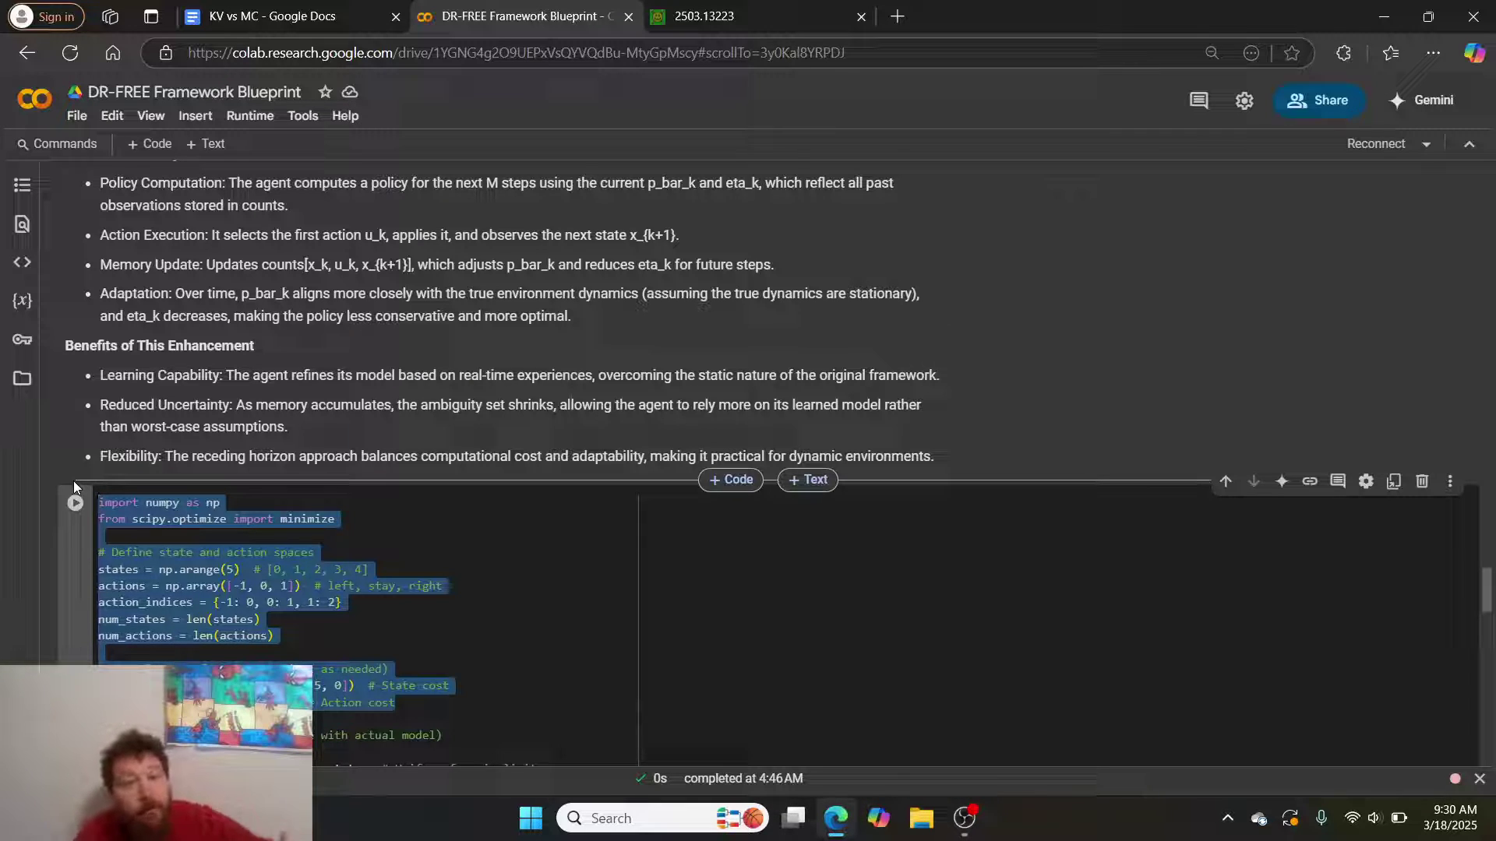
Step: Review the full environmental-memory code, clear the selection, and return to the optimal policy [1 1 1 1 0] output
scroll(74, 480, "down", 9)
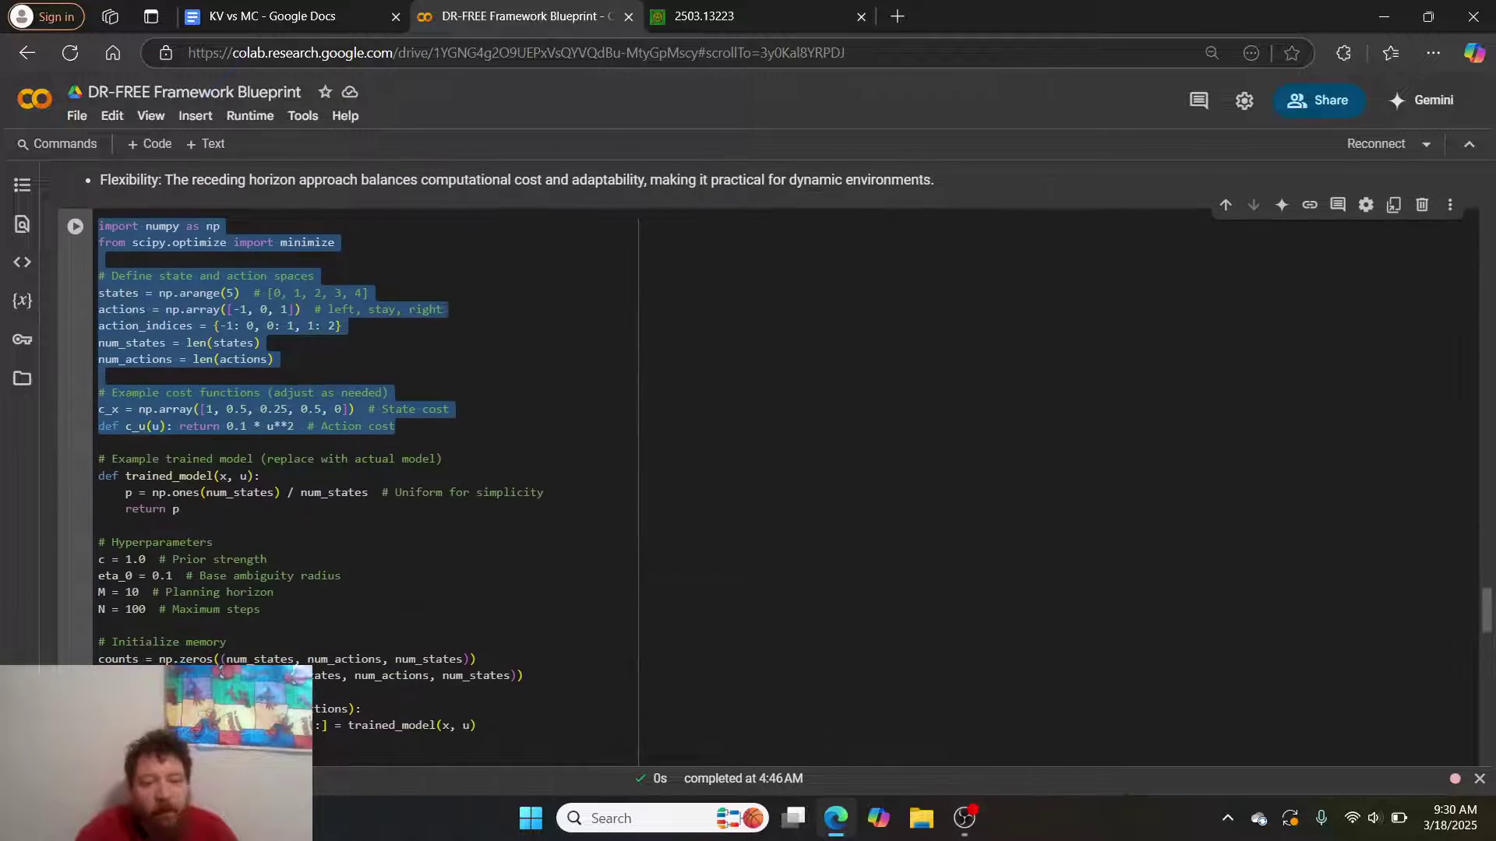
scroll(366, 436, "down", 18)
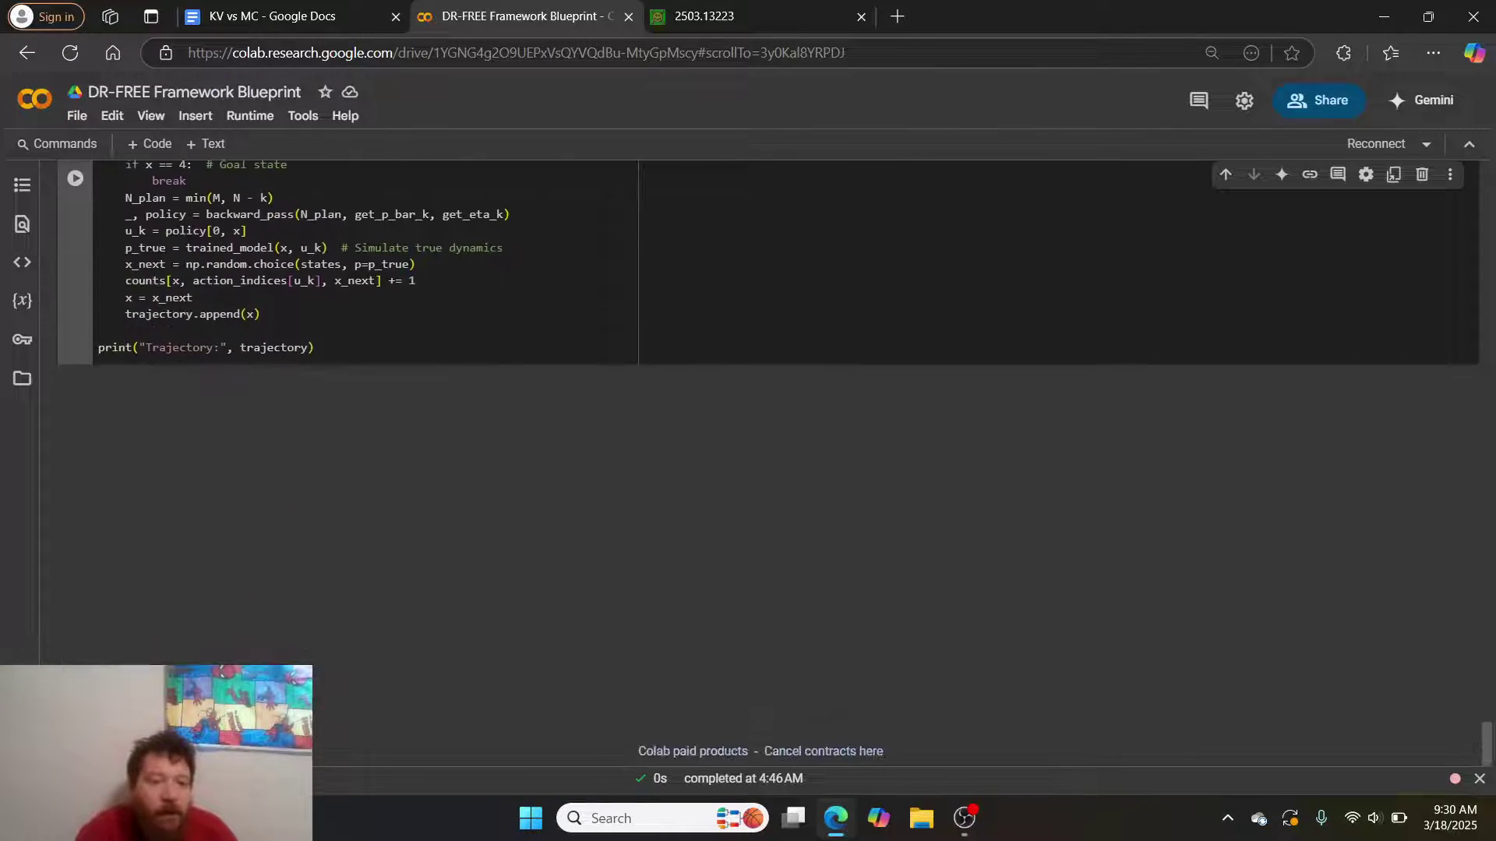
scroll(366, 436, "up", 4)
scroll(366, 437, "up", 8)
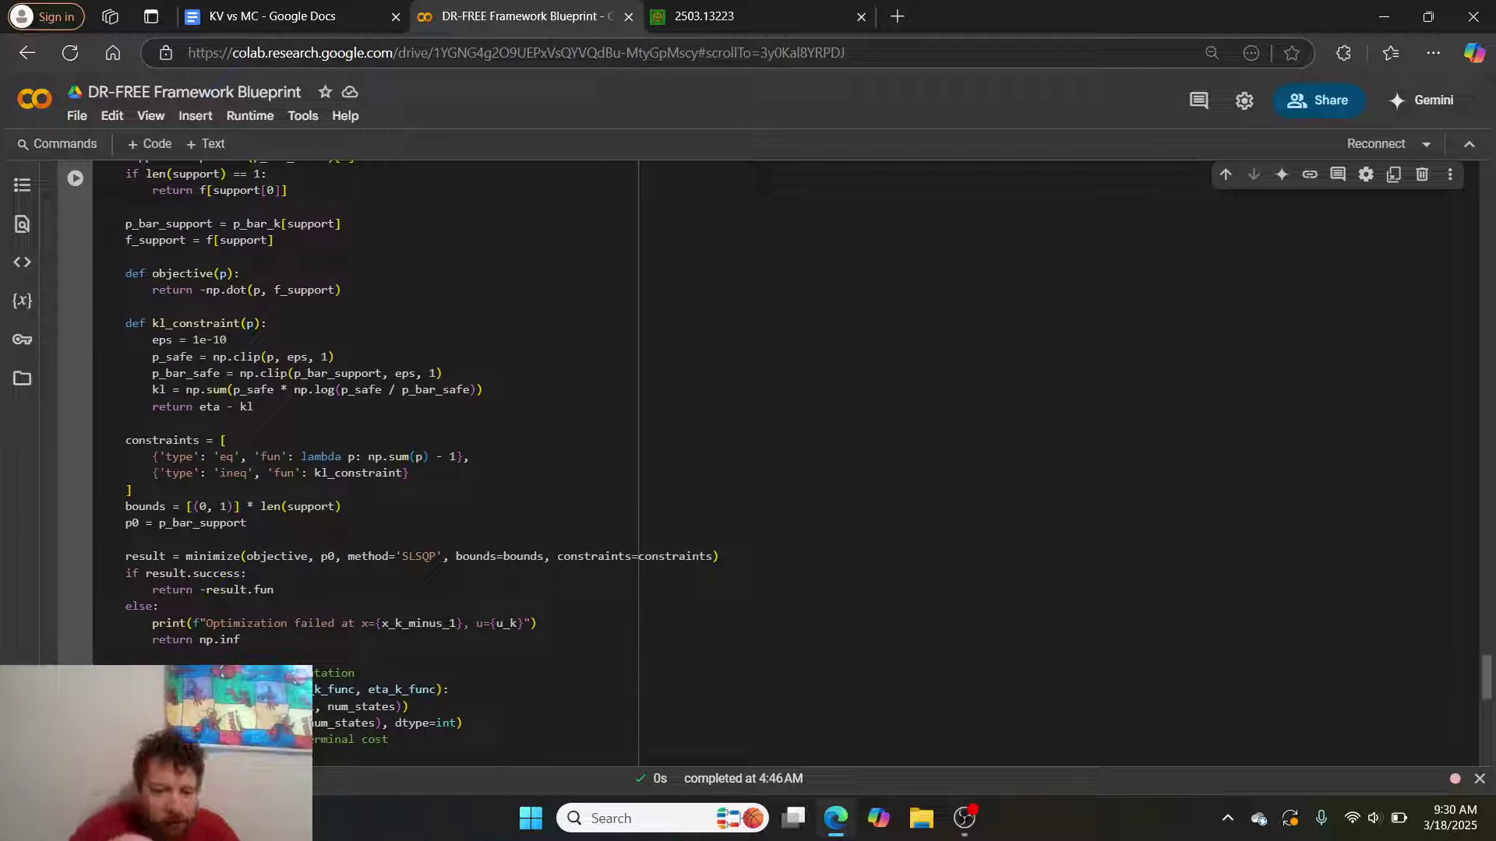
scroll(366, 436, "down", 6)
scroll(366, 436, "down", 3)
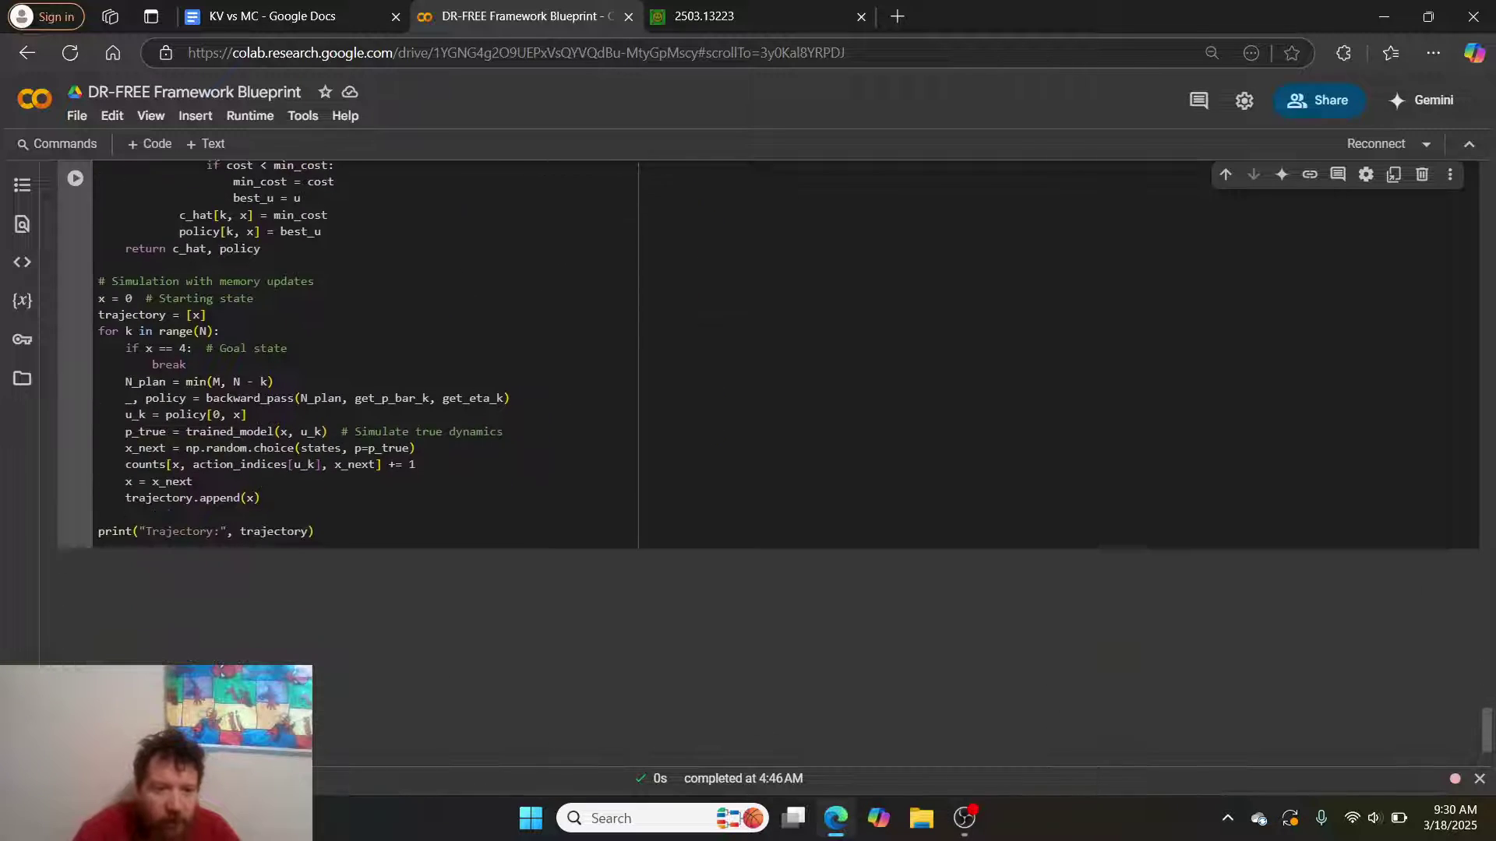
scroll(366, 437, "up", 10)
scroll(367, 437, "up", 2)
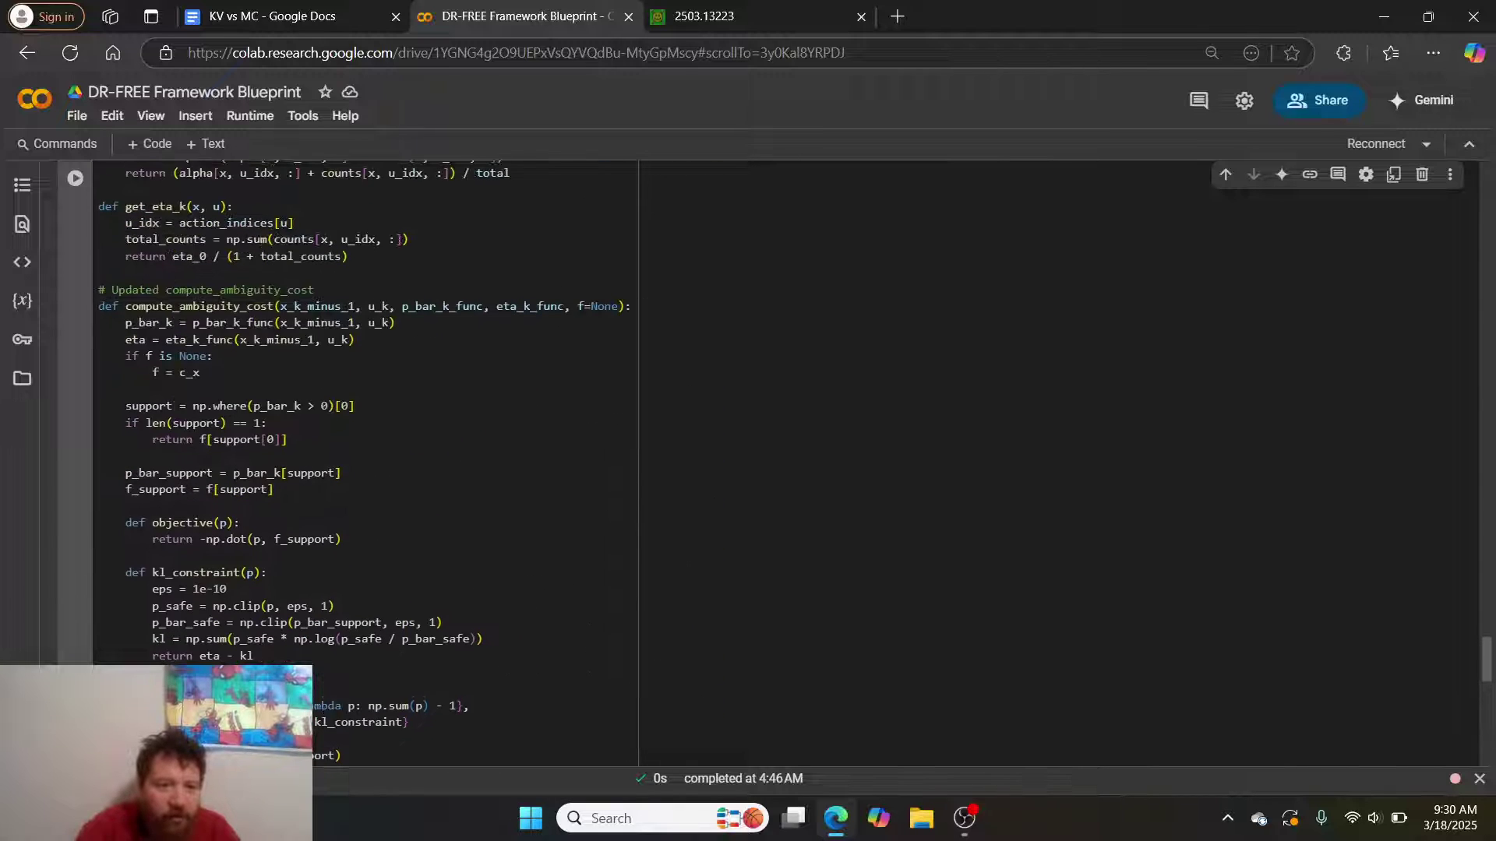
scroll(366, 436, "up", 10)
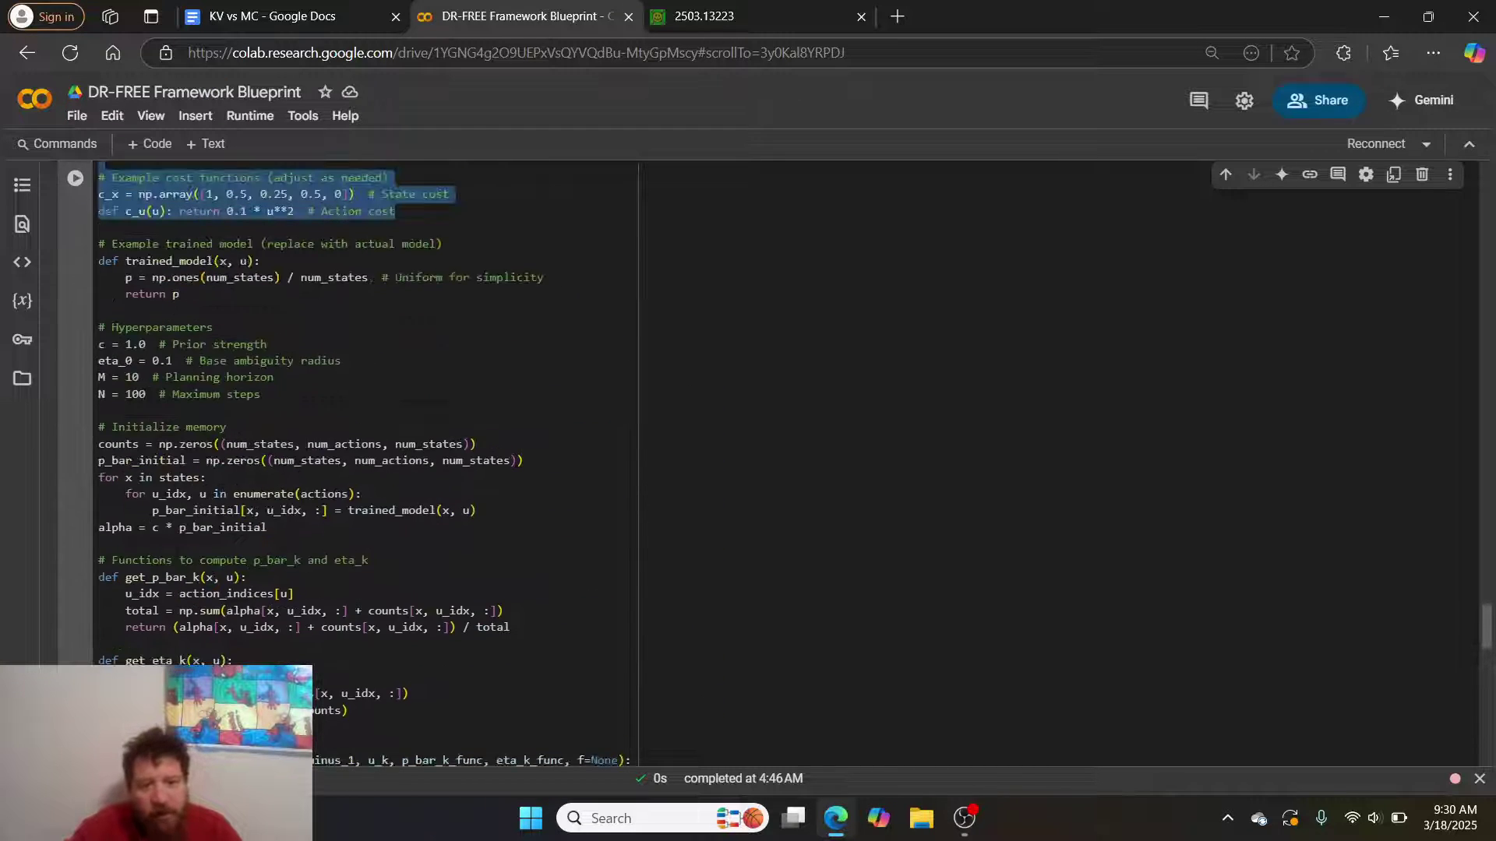
scroll(366, 436, "up", 2)
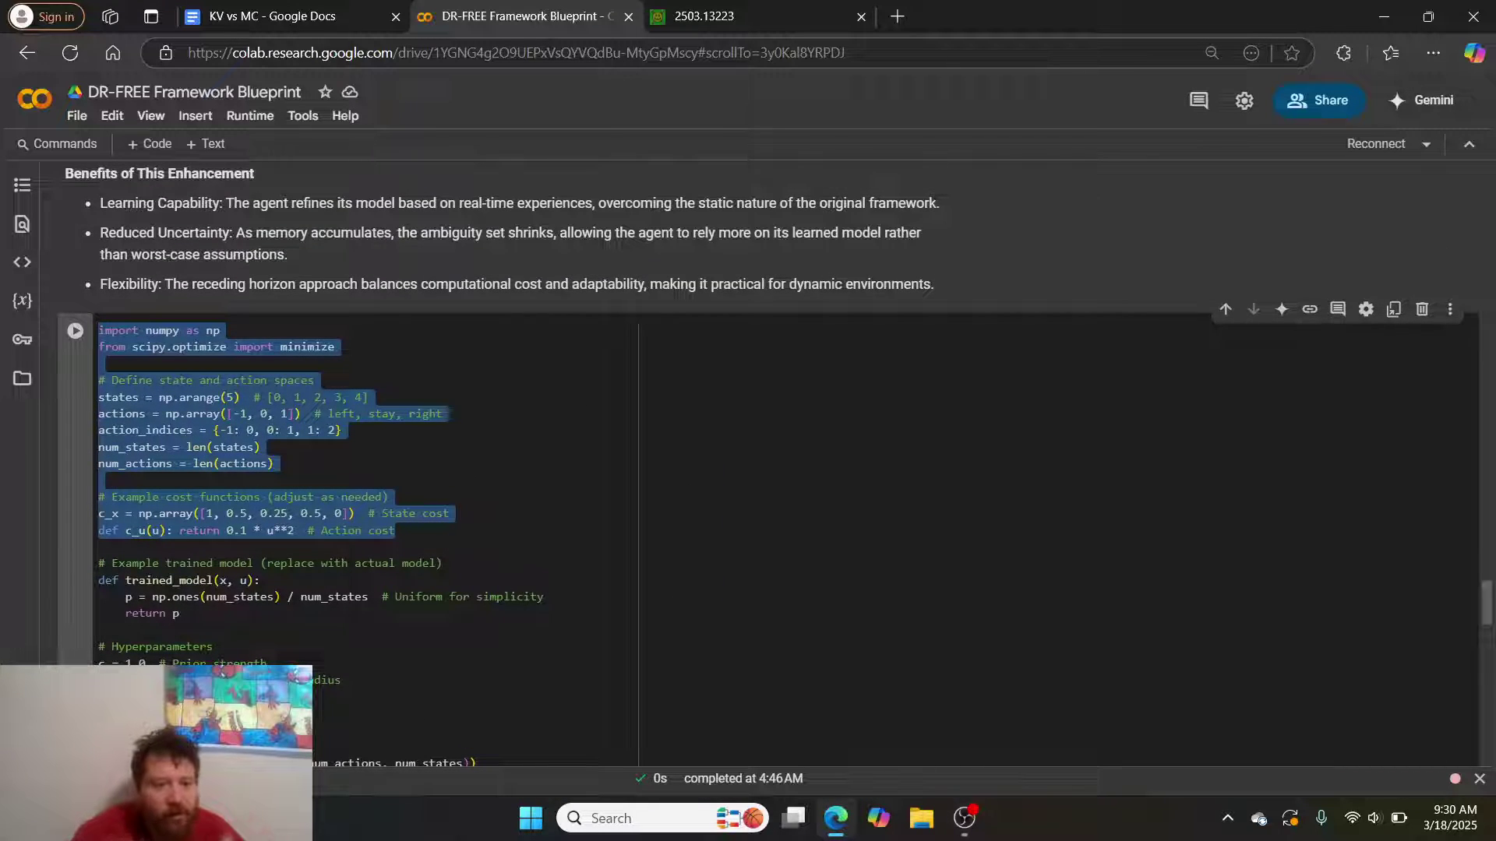
scroll(488, 734, "up", 2)
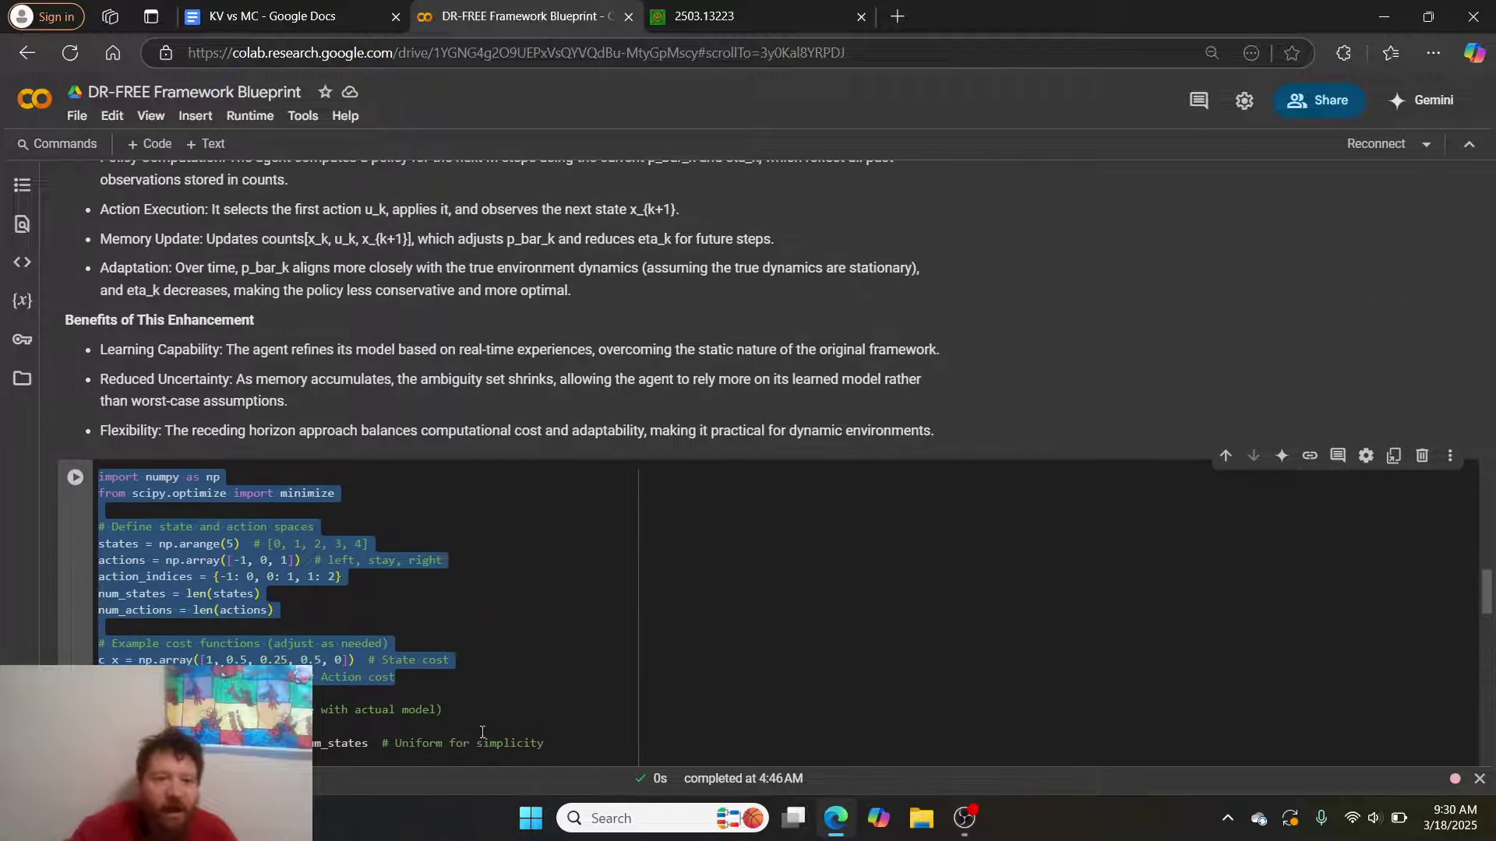
left_click(488, 734)
Step: Highlight the Step 1 model component lines in the DR-FREE Framework Blueprint cell, then deselect them
scroll(487, 735, "up", 10)
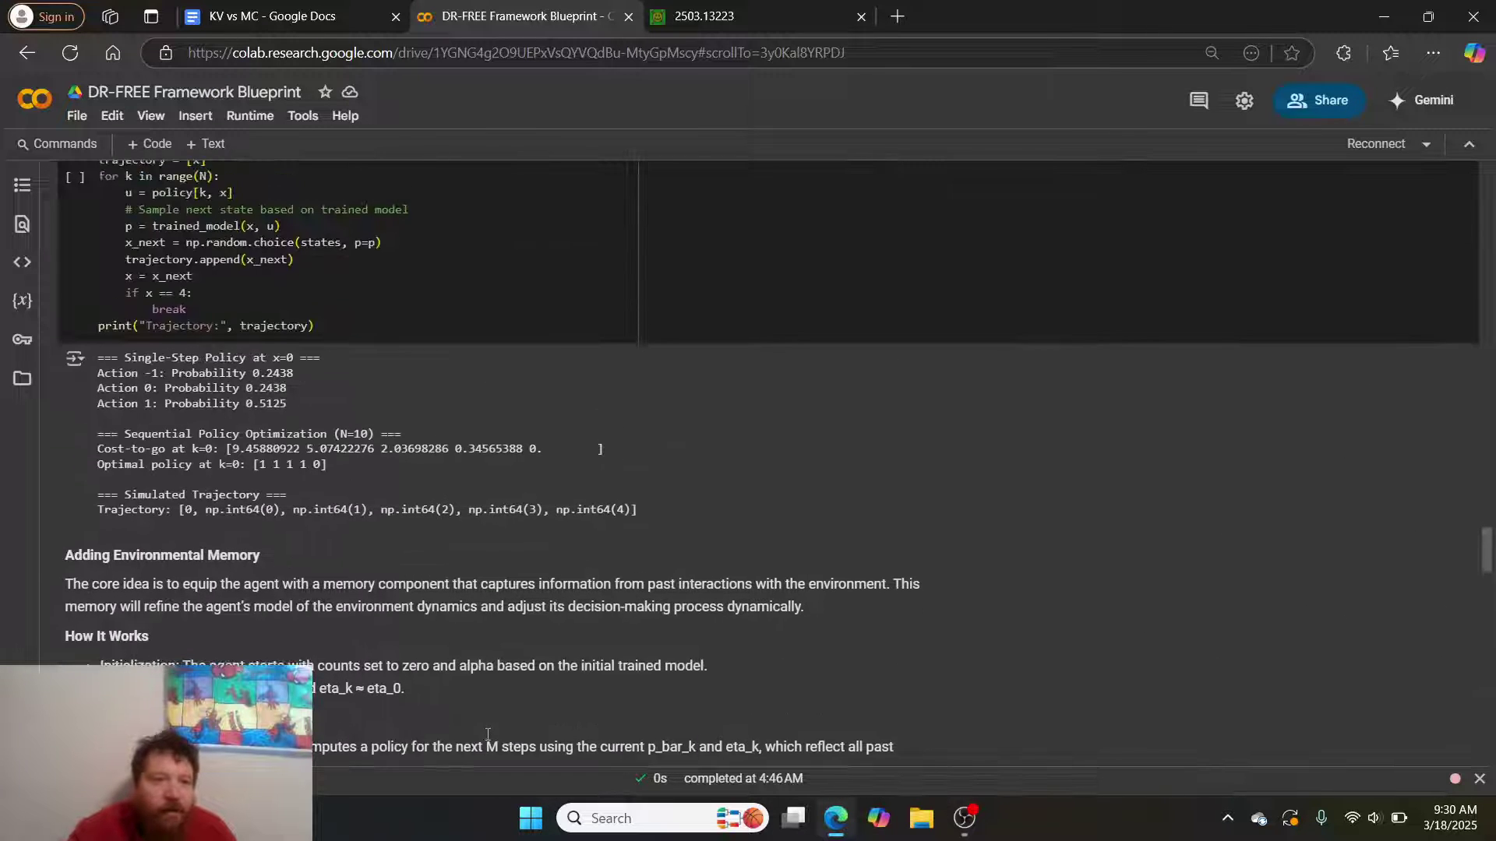
scroll(486, 733, "down", 3)
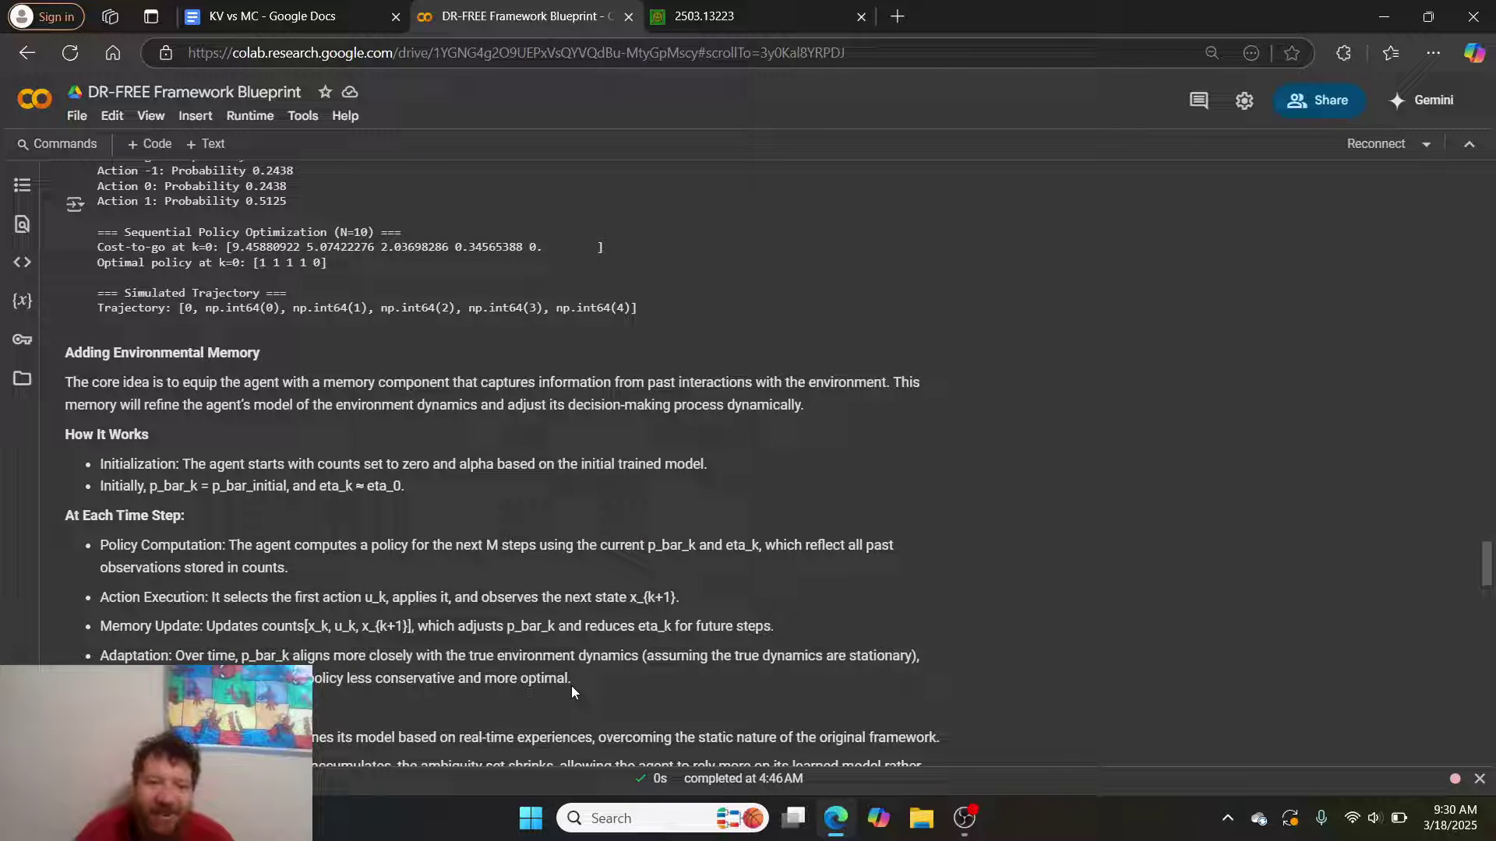
scroll(571, 686, "up", 20)
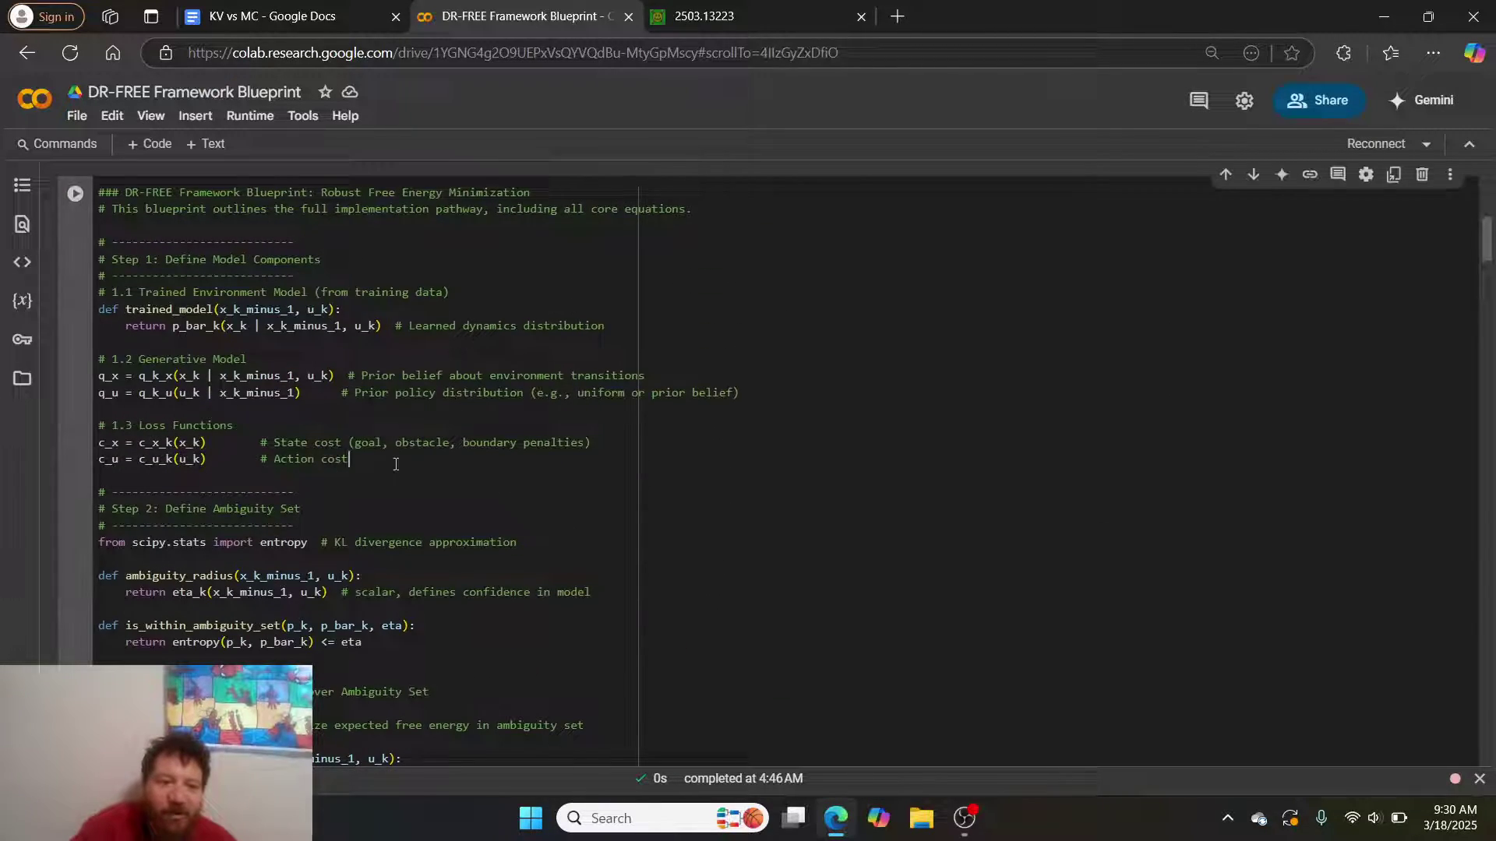
left_click_drag(374, 459, 98, 259)
left_click(452, 236)
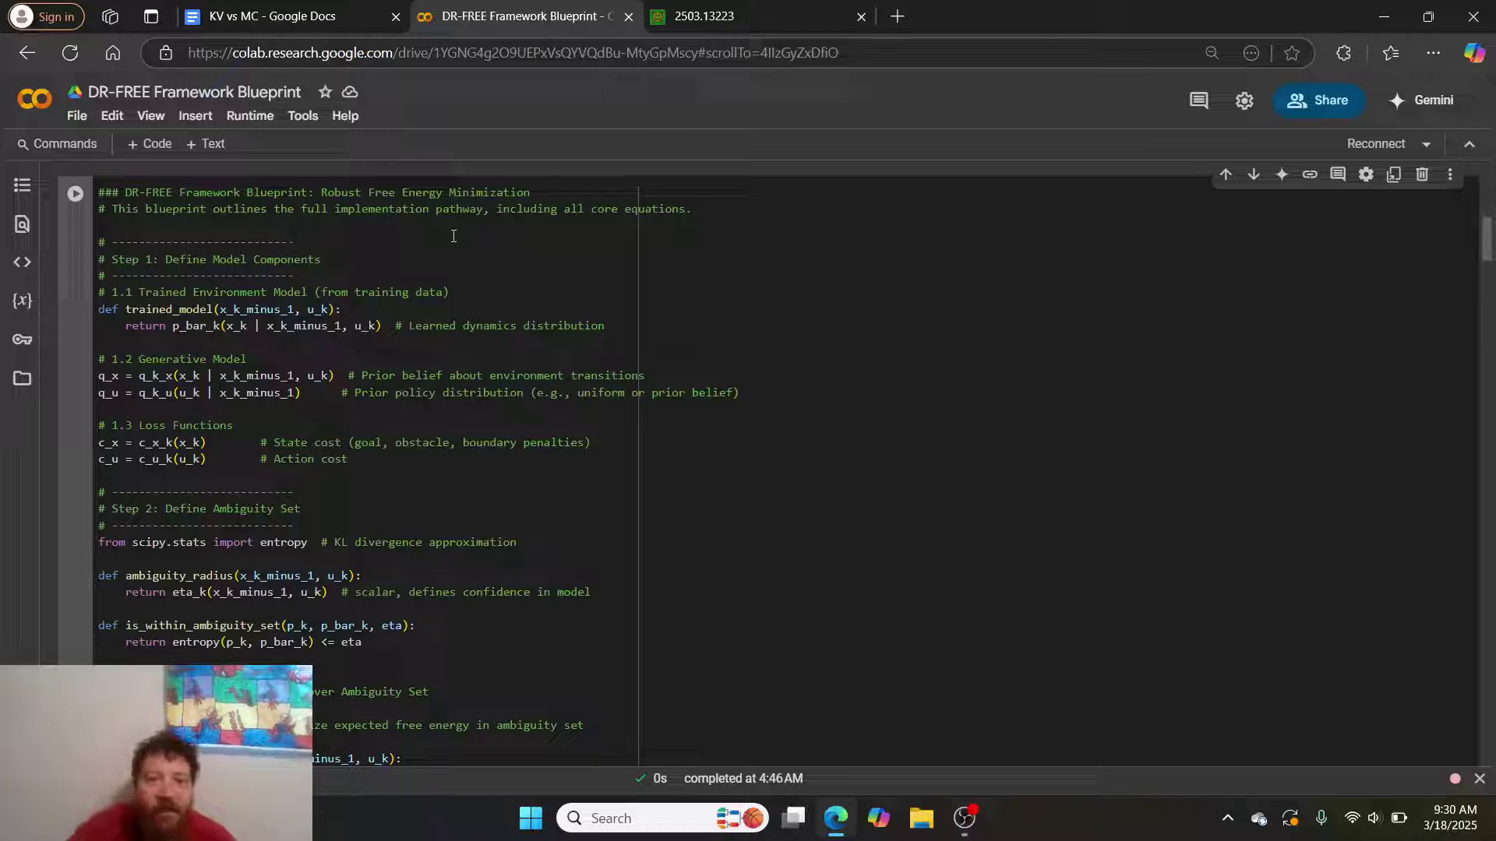
Step: Go to the arXiv paper 2503.13223 and scroll back to page 1's title and abstract
left_click(733, 17)
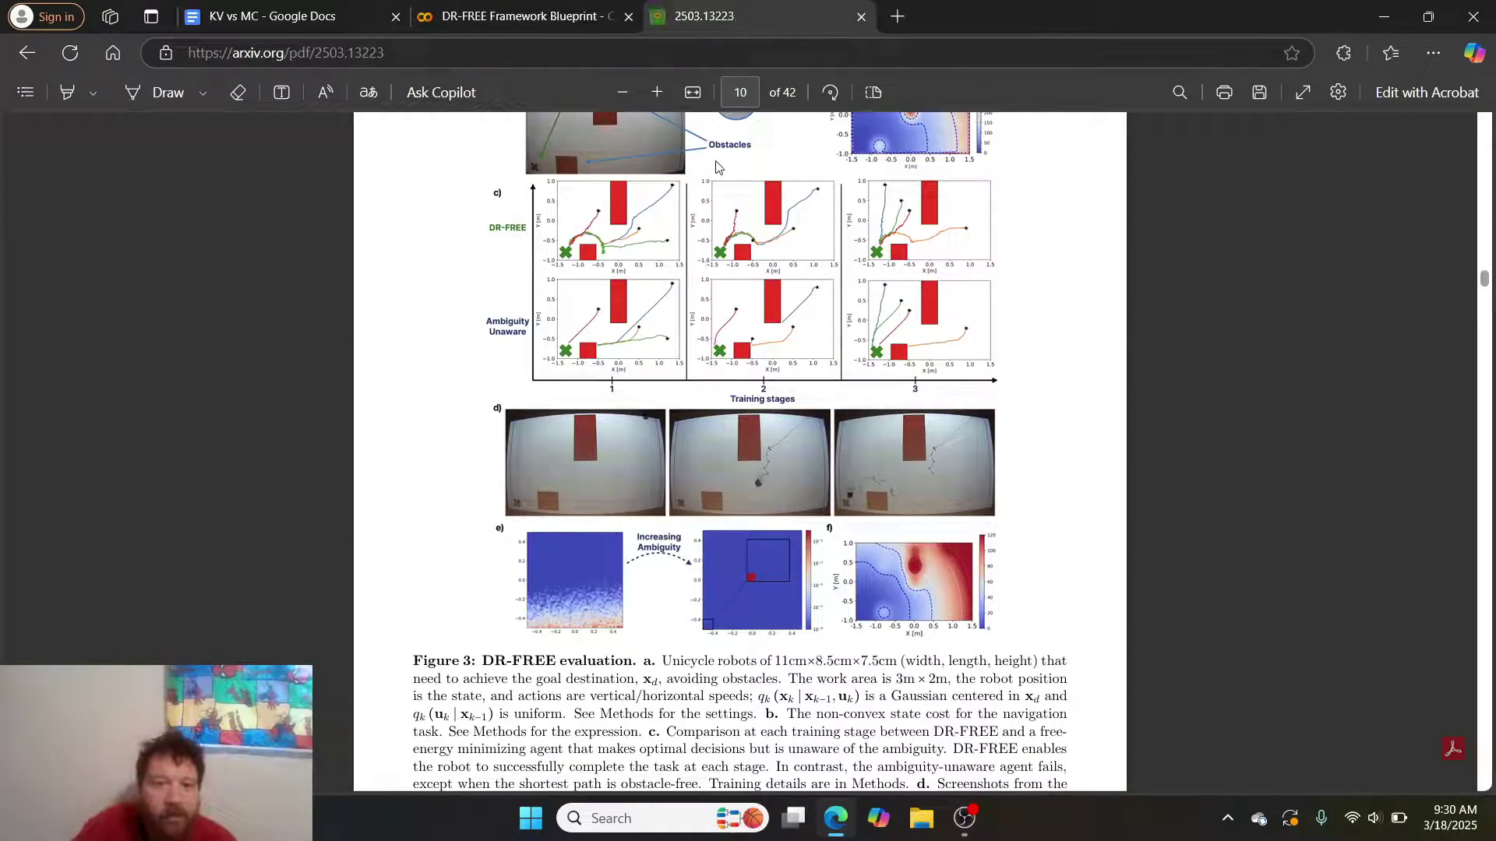
scroll(717, 167, "up", 20)
scroll(717, 166, "up", 20)
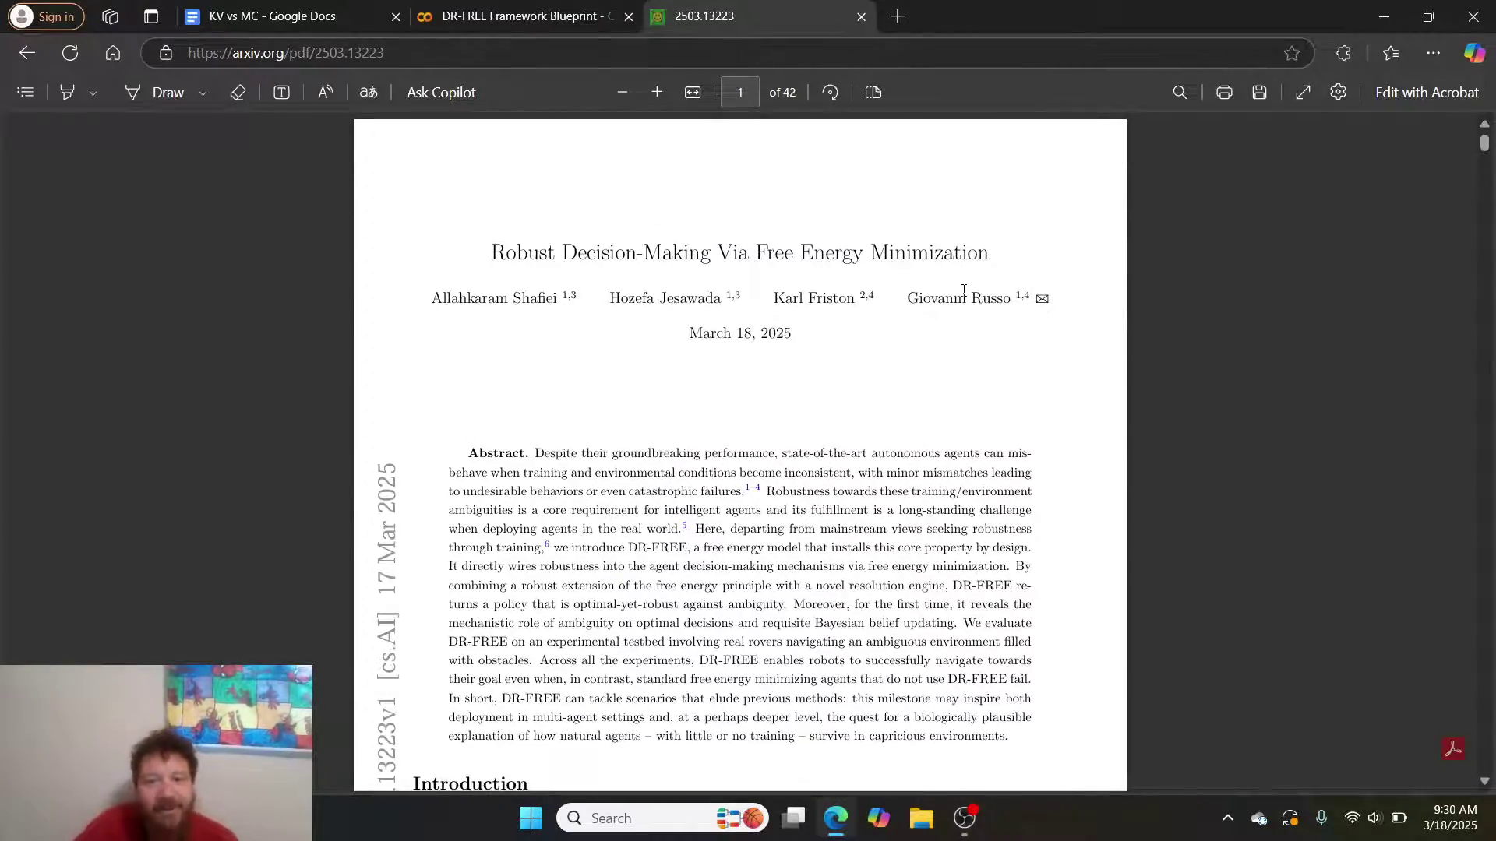